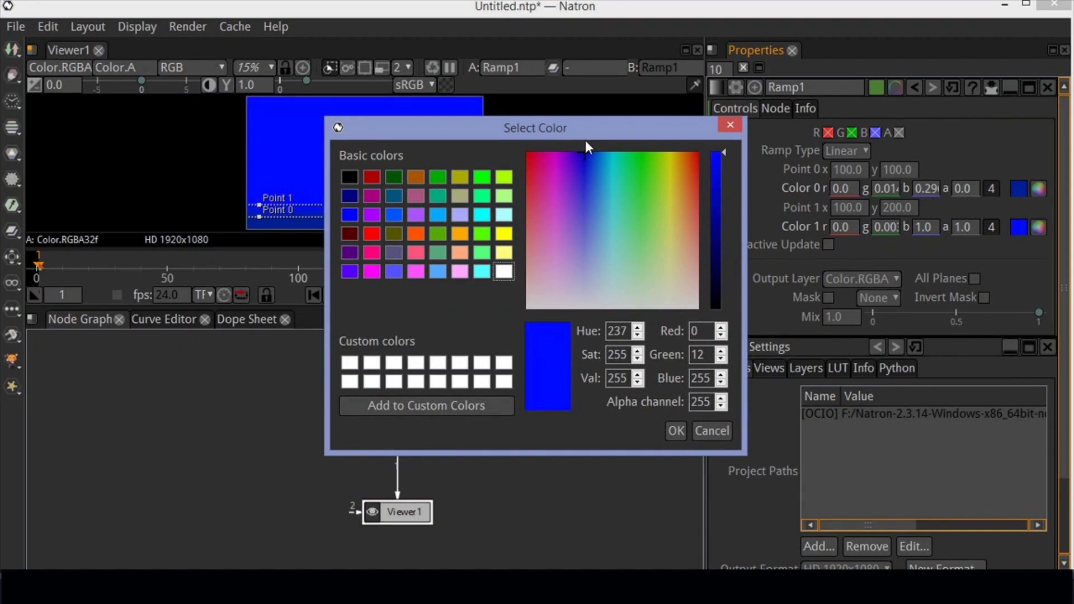
- Darken Ramp1's second colour to navy blue (Val about 118, blue 0.18) and confirm it
left_click_drag(716, 233, 713, 237)
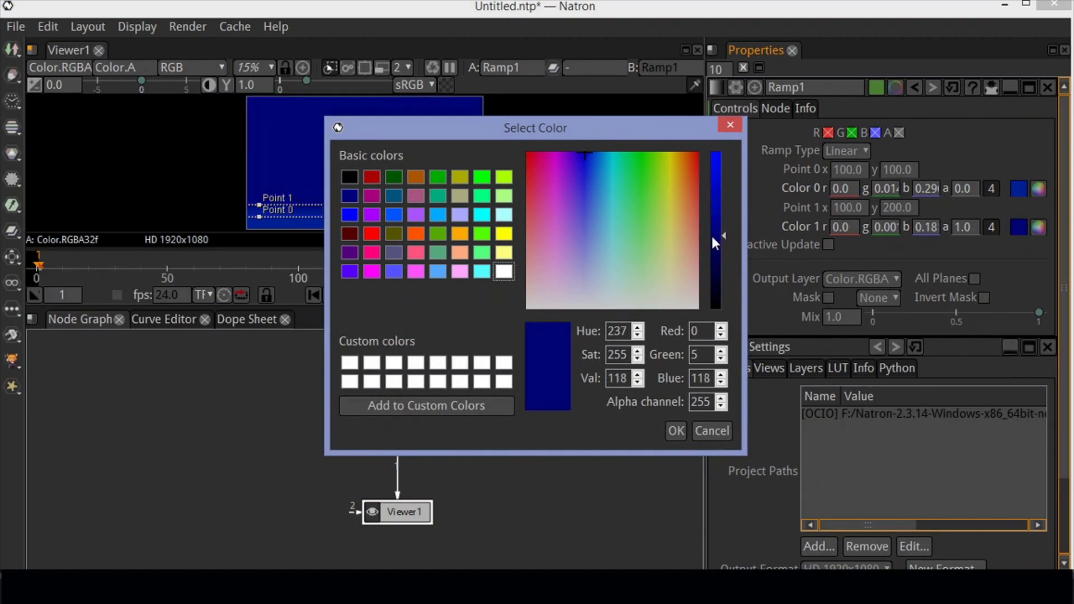
left_click(681, 424)
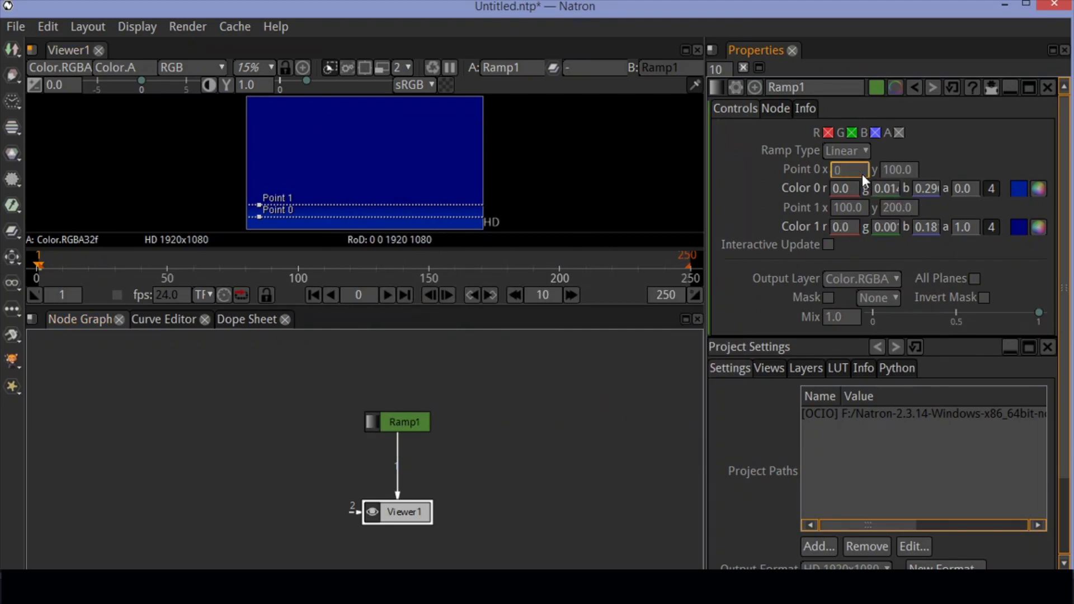
- Set Ramp1's Point 0 to 0, 0 and Point 1 to 1920, 1080
key("Return")
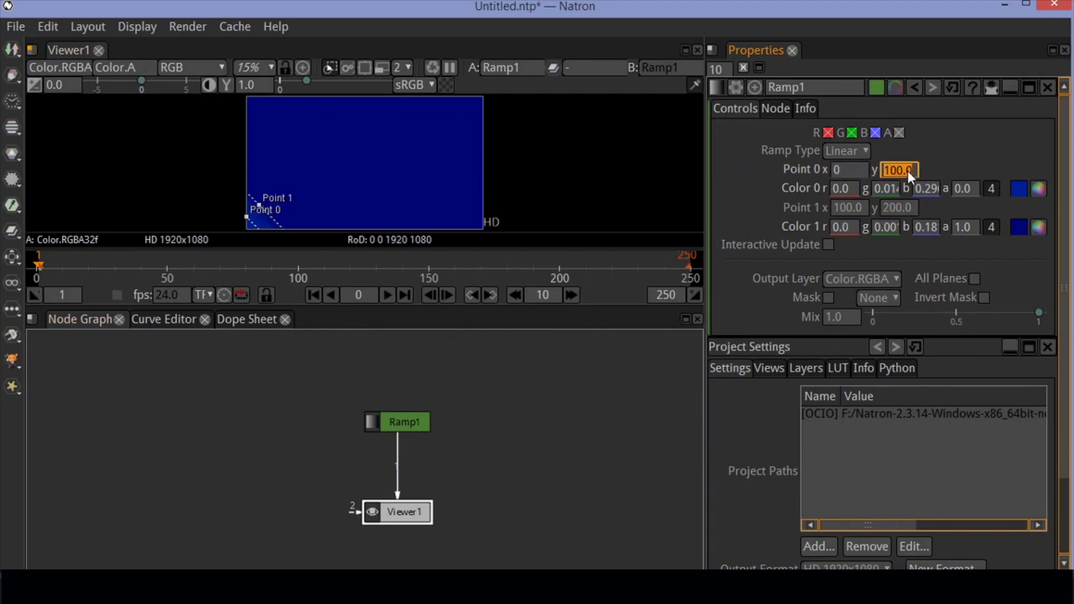
type("0")
key("Return")
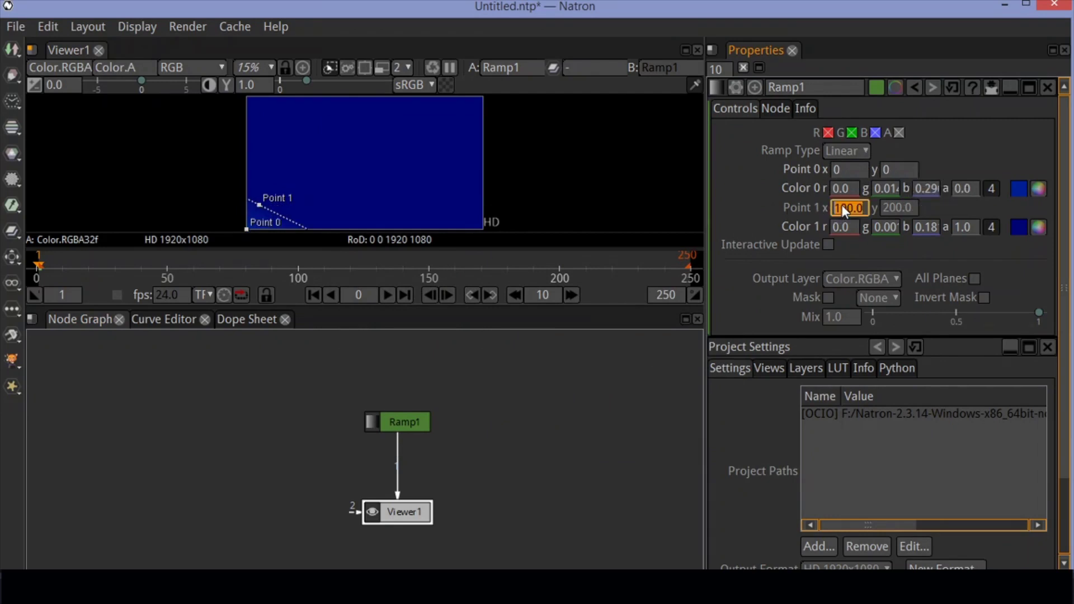
type("1920")
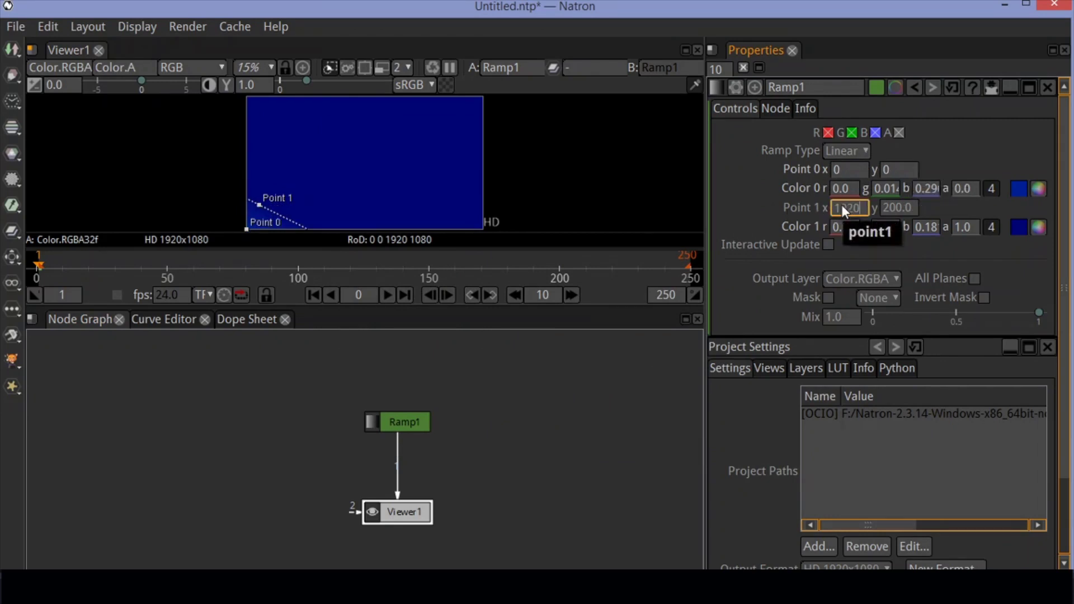
key("Return")
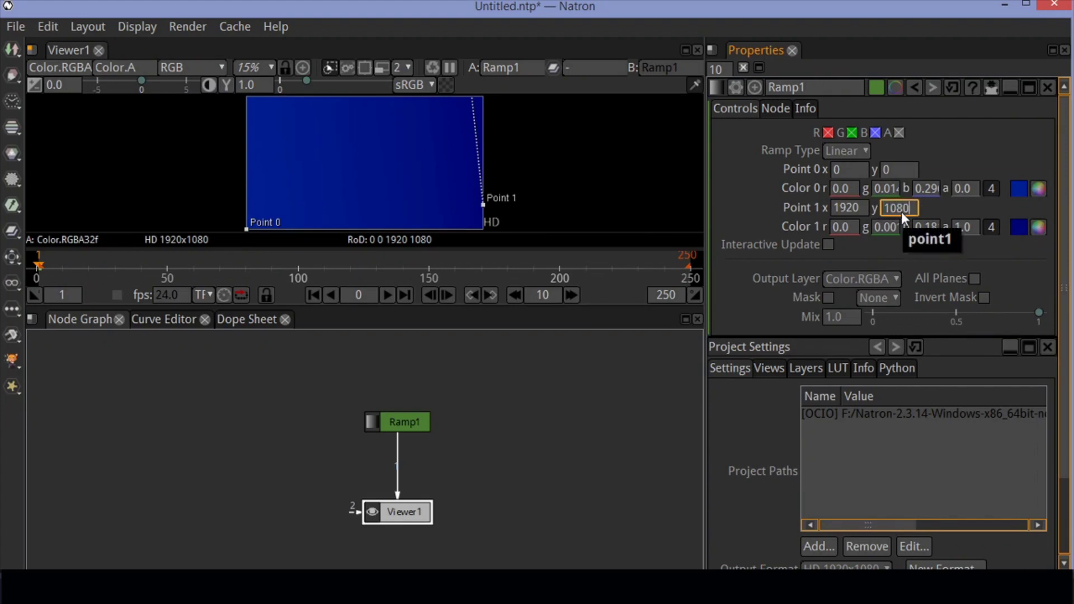
left_click(901, 212)
type("1080")
left_click(921, 187)
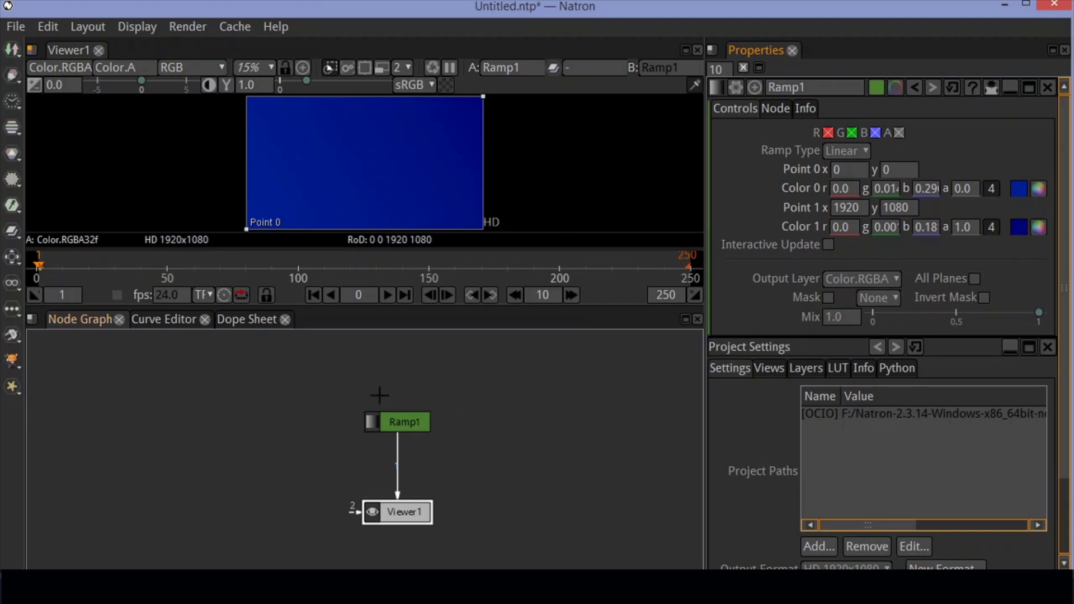
- Add a Roto node and connect Roto1 above Ramp1 in the graph
right_click(246, 407)
mouse_move(288, 250)
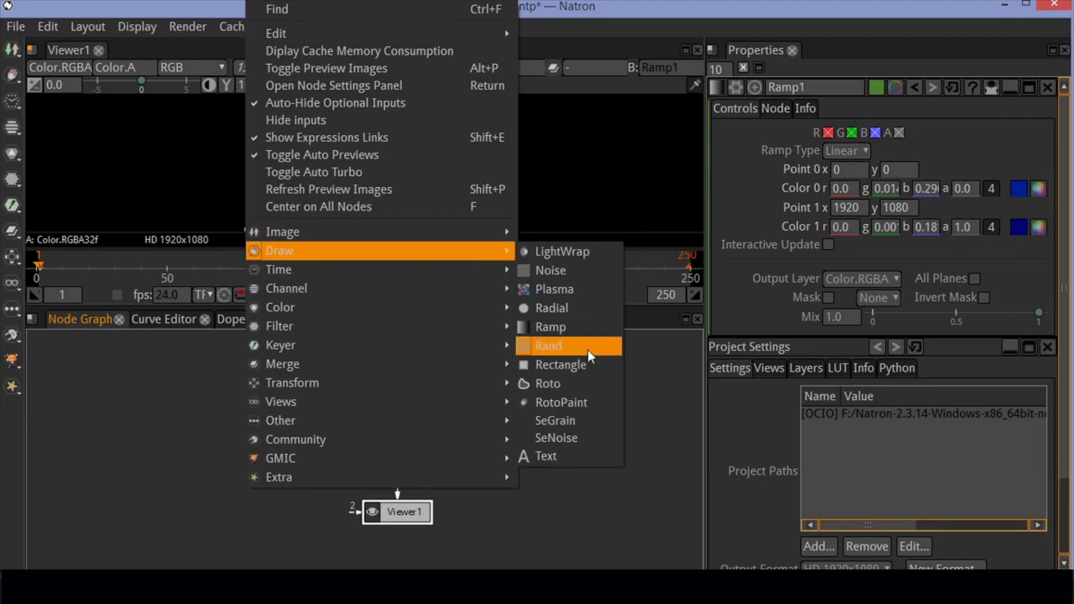
left_click(582, 382)
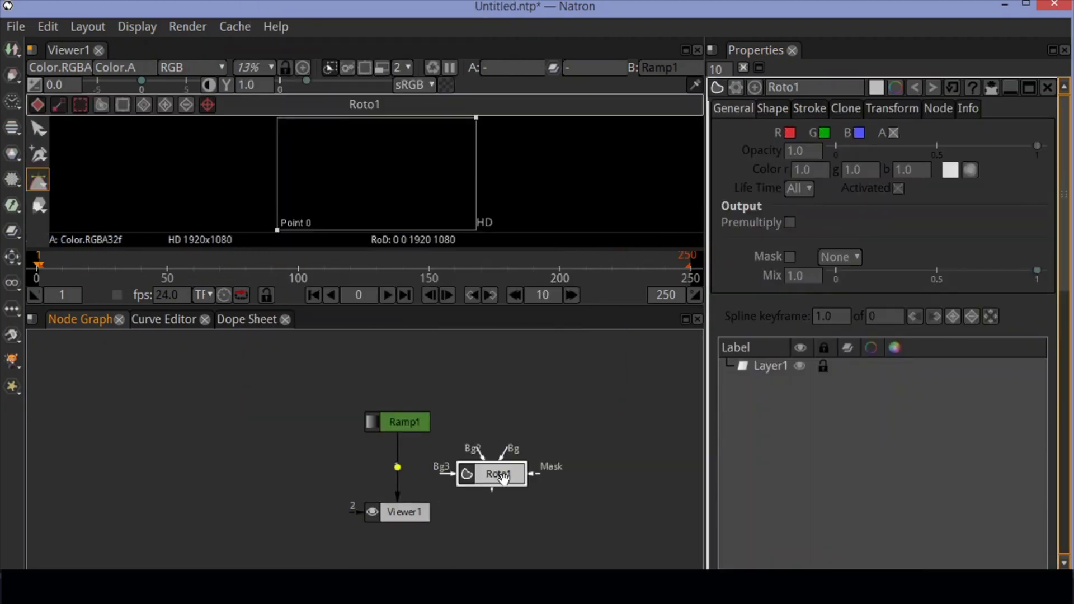
left_click_drag(504, 477, 405, 422)
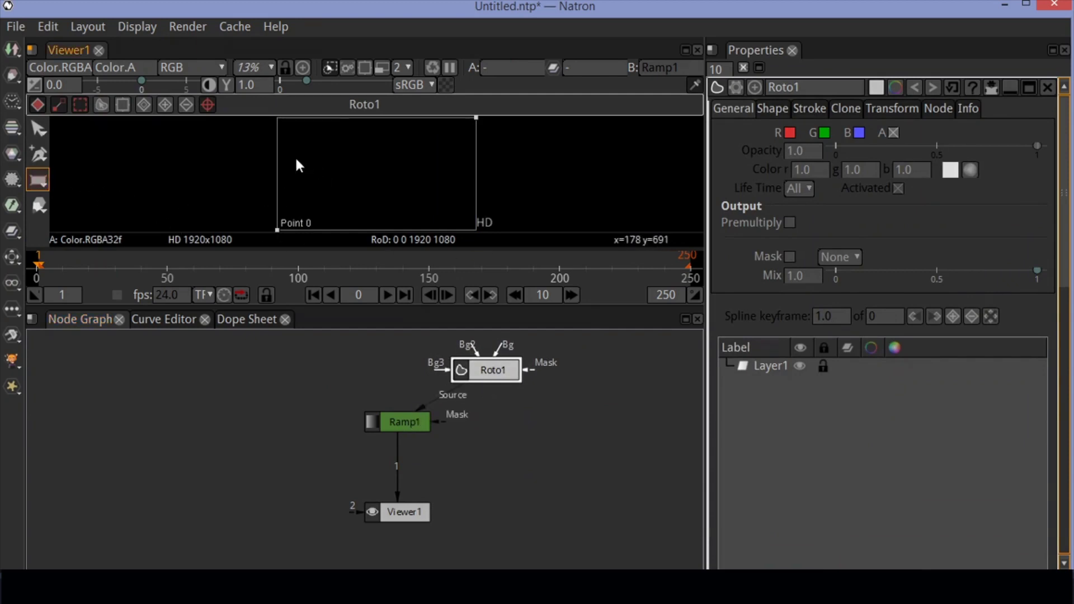
left_click(286, 172)
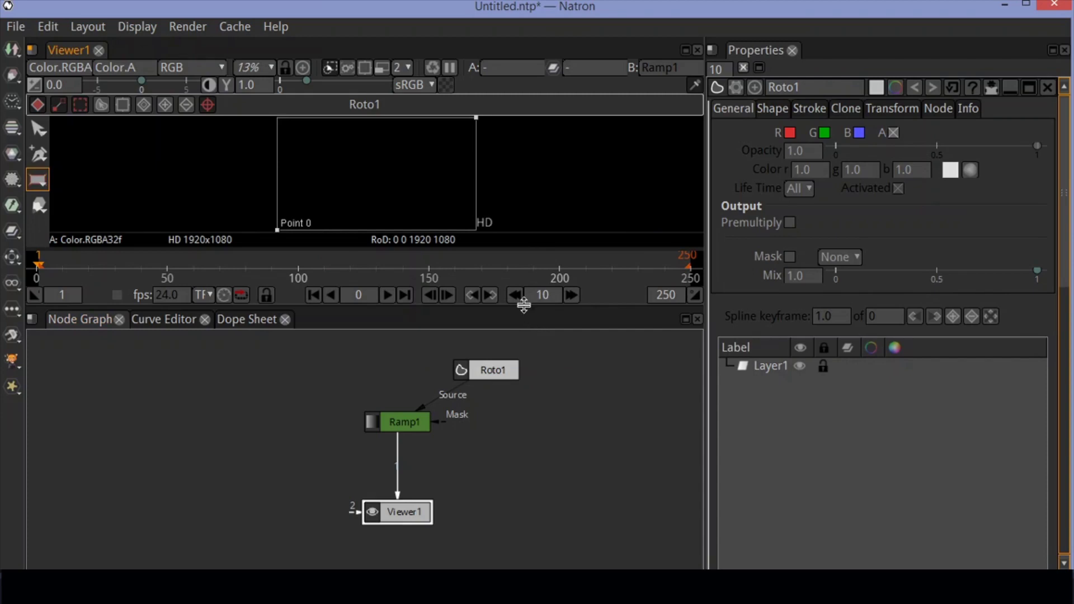
- Enlarge and fit the viewer, then draw a small rectangle on the frame's left side
left_click_drag(523, 304, 522, 384)
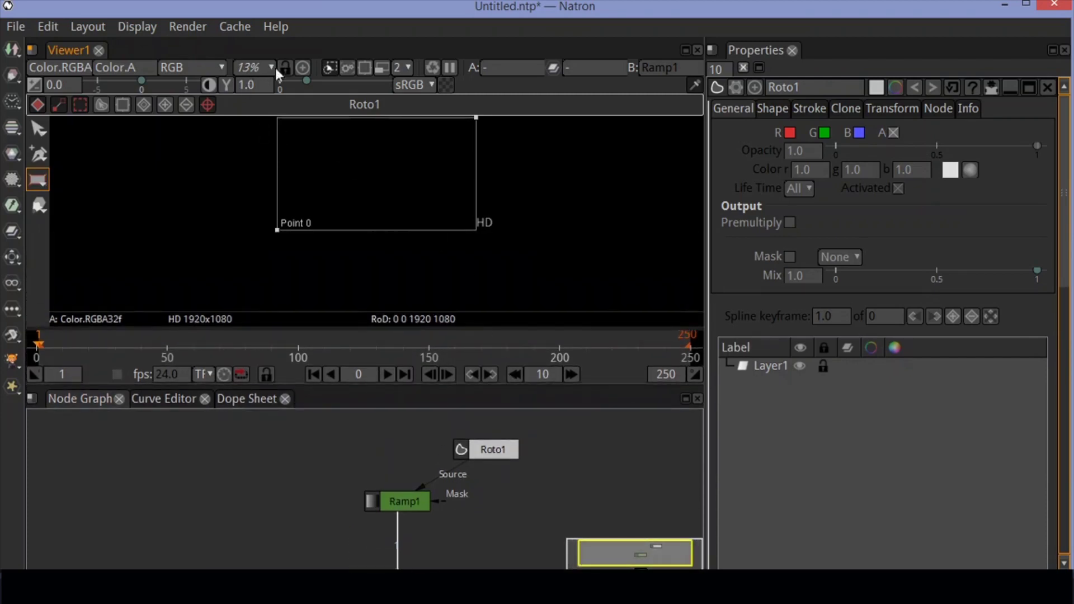
left_click(302, 67)
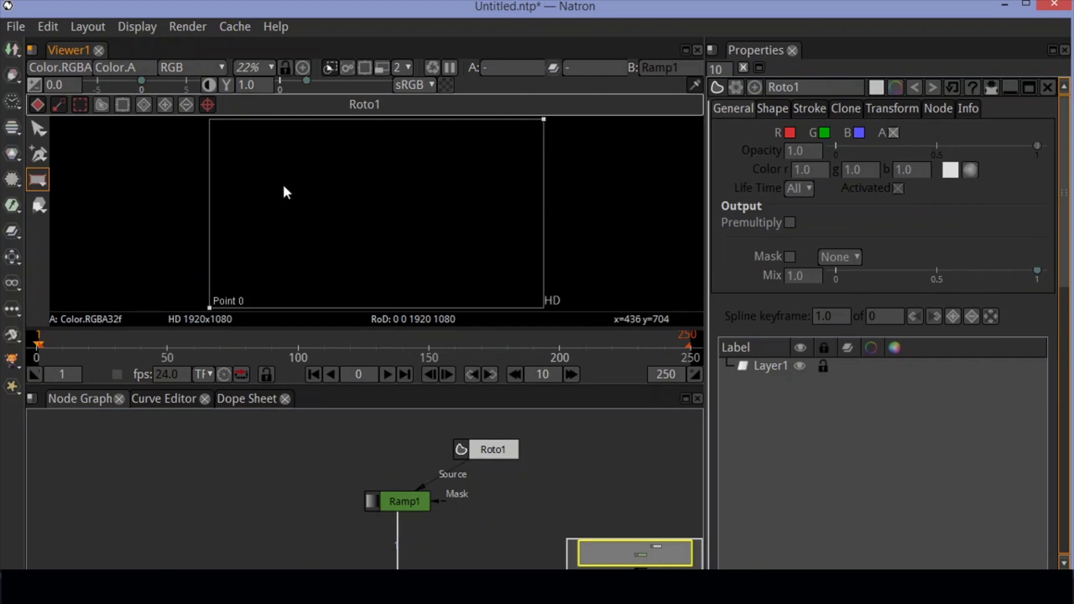
mouse_move(271, 182)
left_mouse_down()
mouse_move(292, 207)
mouse_move(292, 233)
mouse_move(294, 221)
left_mouse_up()
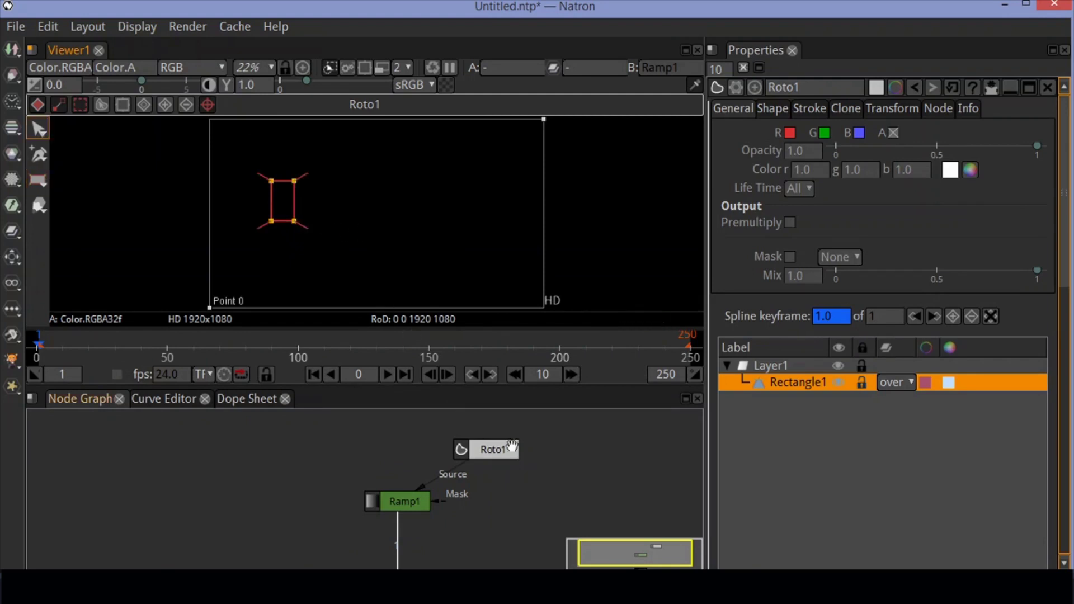
- Frame the graph, rearrange Ramp1 and Viewer1, view Ramp1's output, and add a Transform node
key("f")
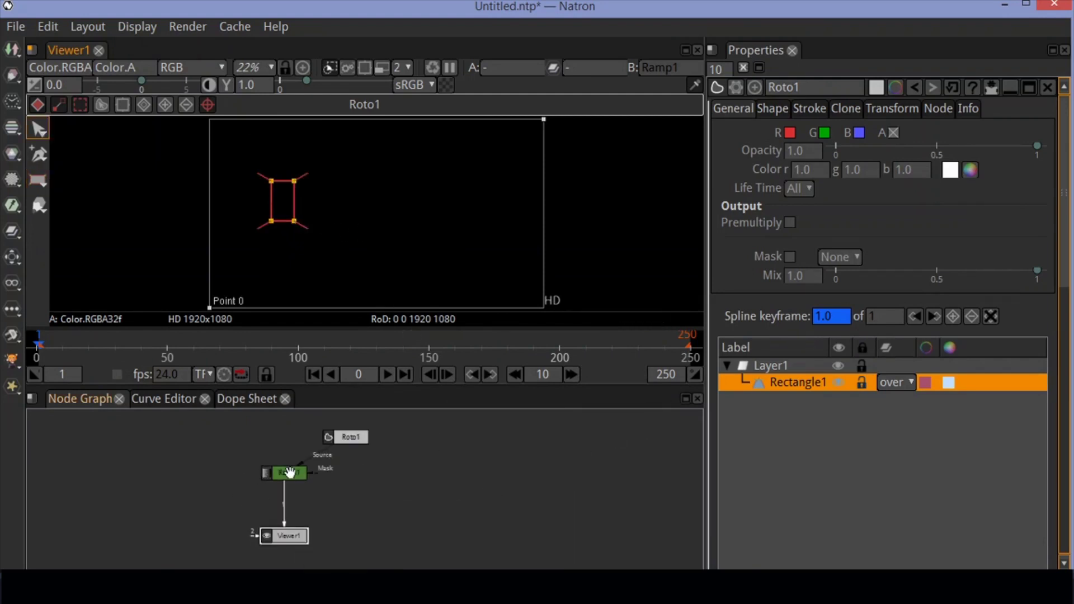
left_click_drag(289, 472, 345, 486)
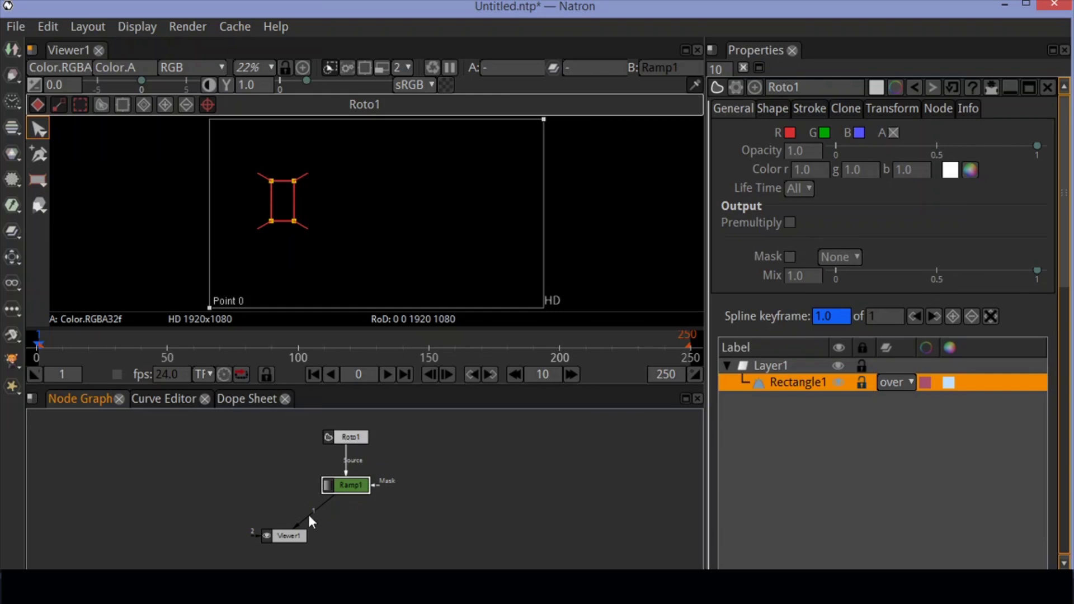
left_click_drag(308, 512, 345, 484)
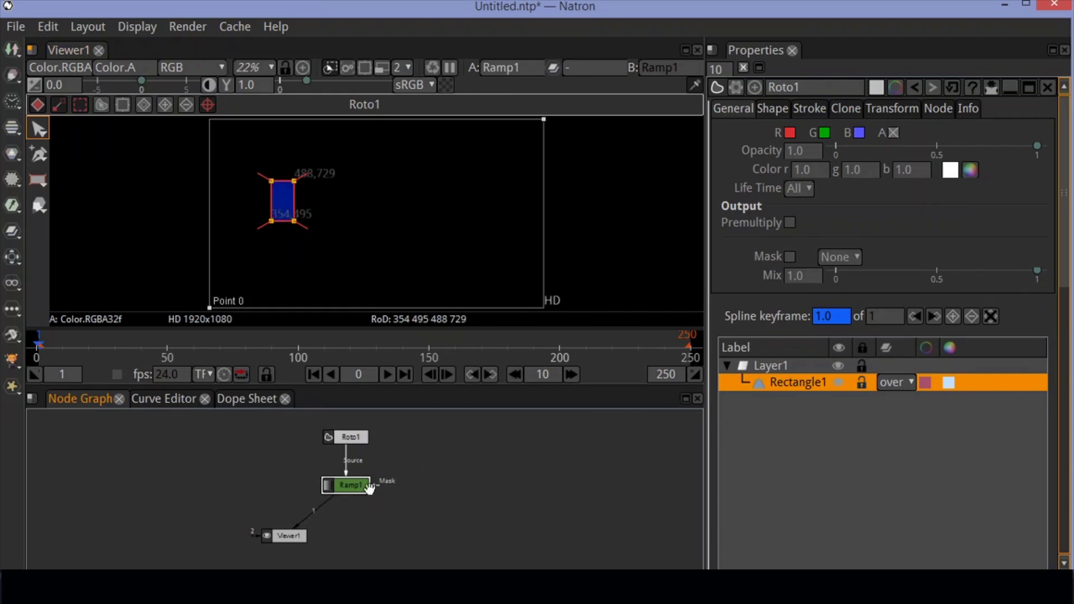
left_click_drag(291, 536, 339, 566)
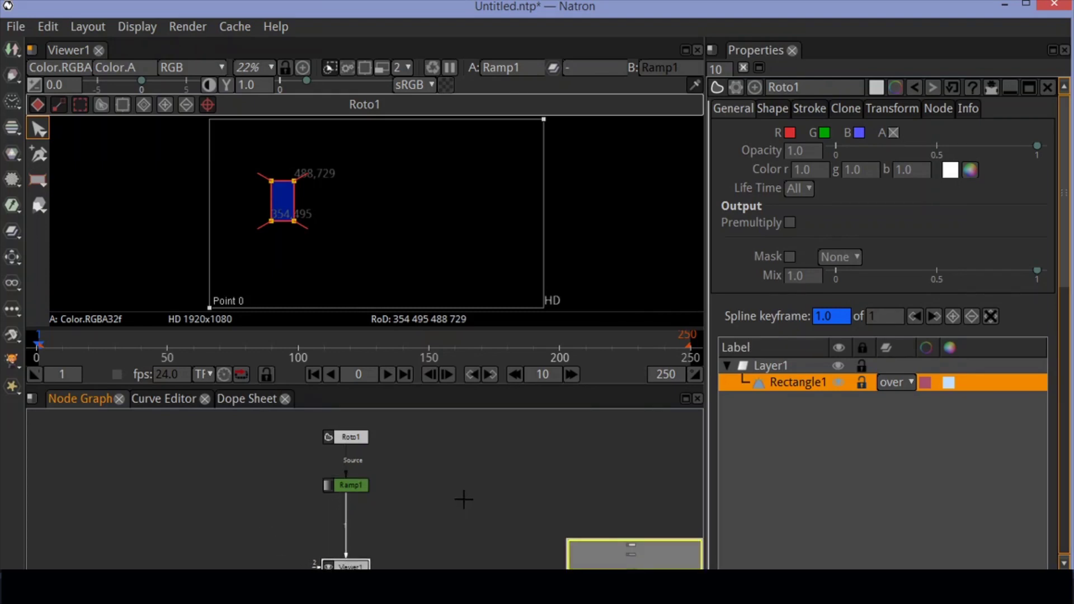
key("t")
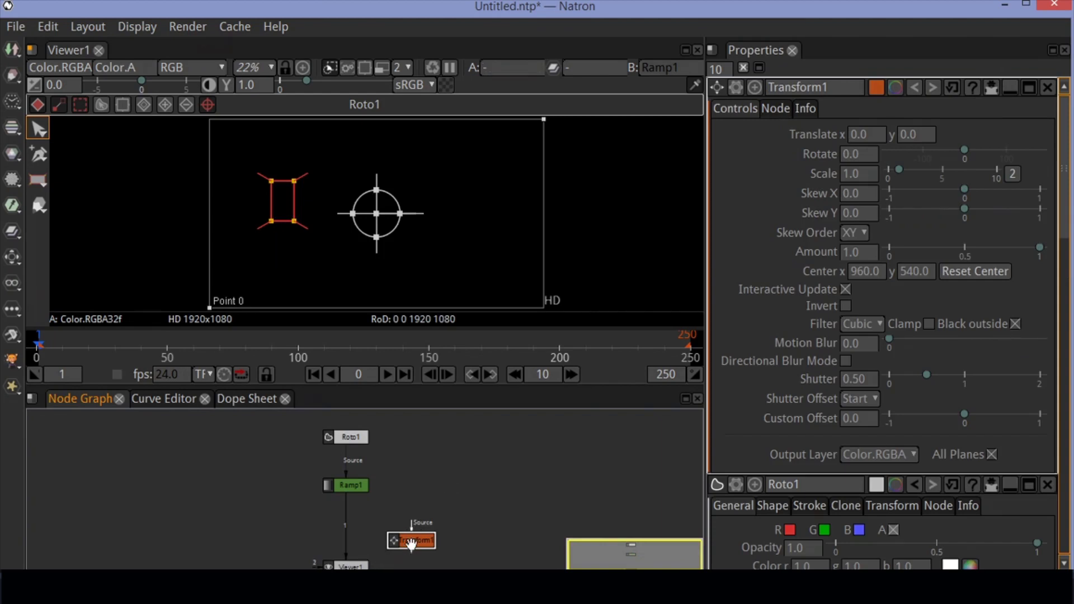
- Insert Transform1 between Ramp1 and Viewer1 and keyframe its Scale at 0 on frame 1
left_click_drag(411, 543, 346, 528)
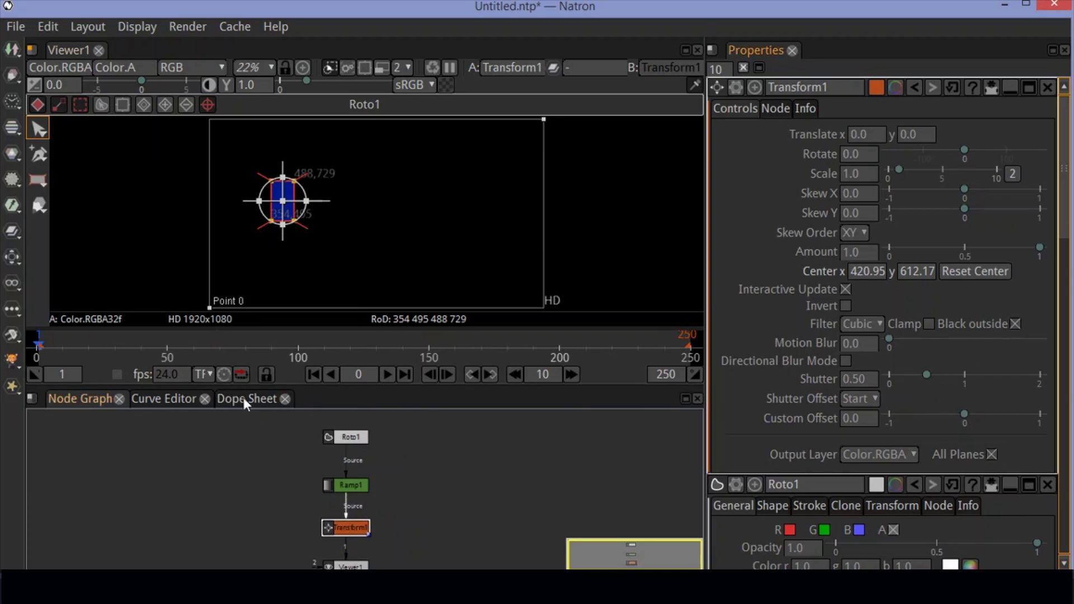
left_click(315, 374)
right_click(872, 177)
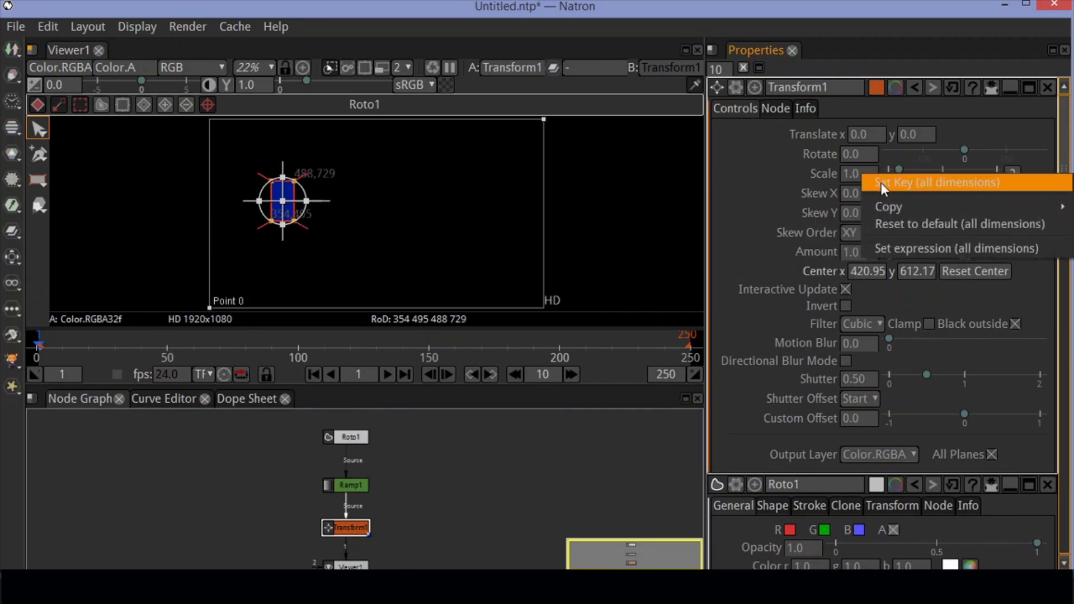
left_click(882, 182)
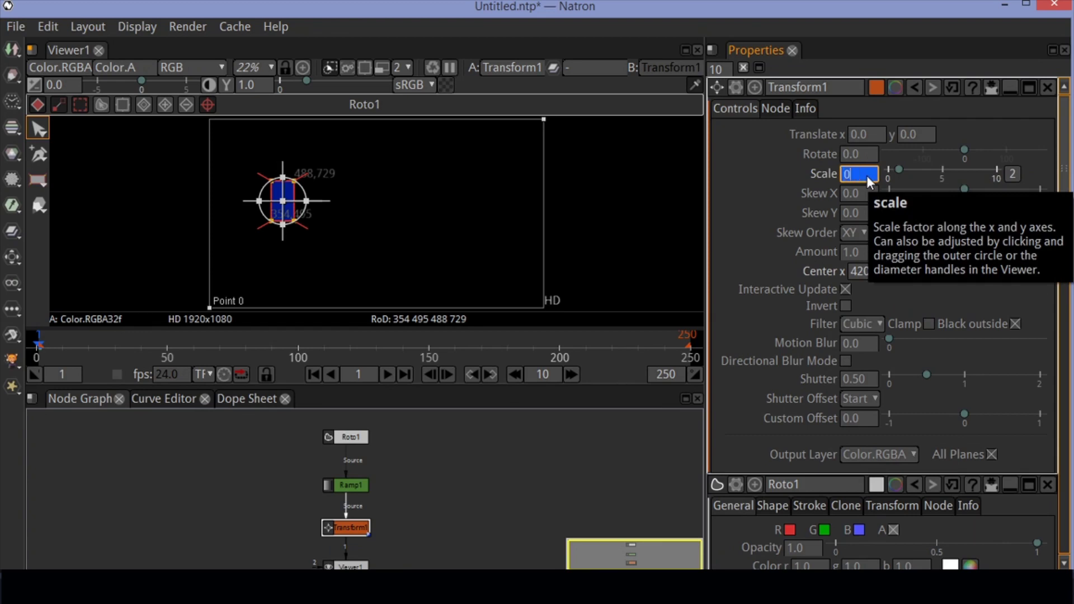
type("0")
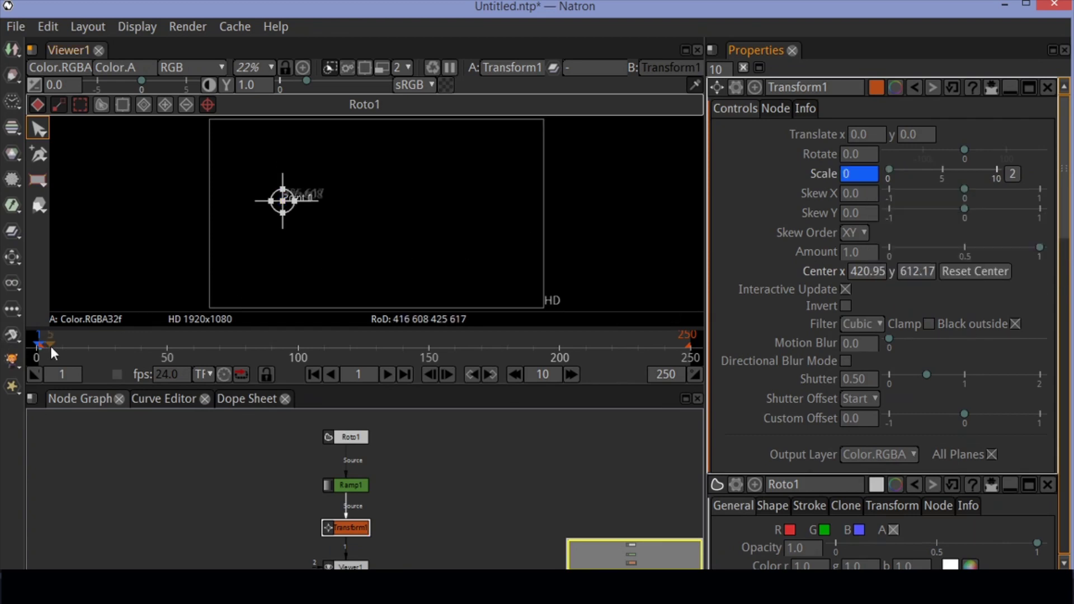
- Keyframe Scale 1.0 at frame 20 and play back the rectangle's scale-up
left_click_drag(39, 345, 59, 346)
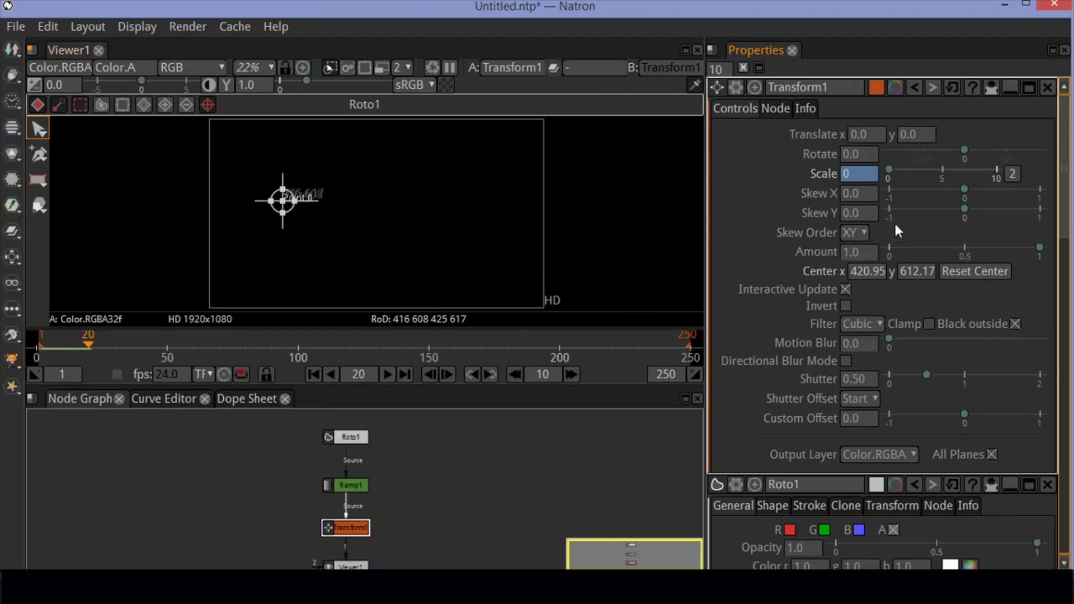
left_click(848, 175)
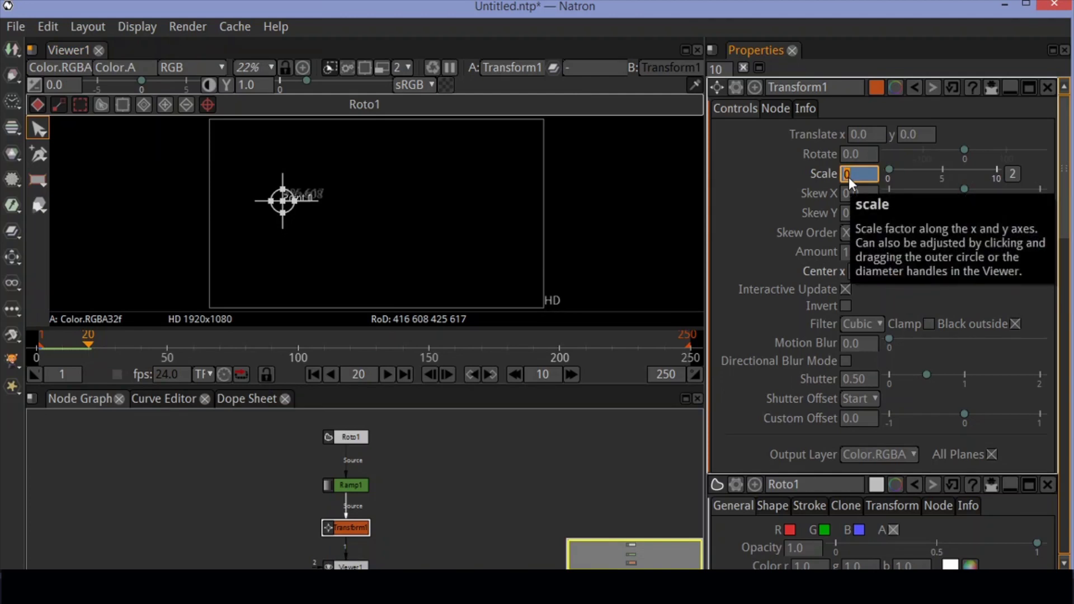
type("0")
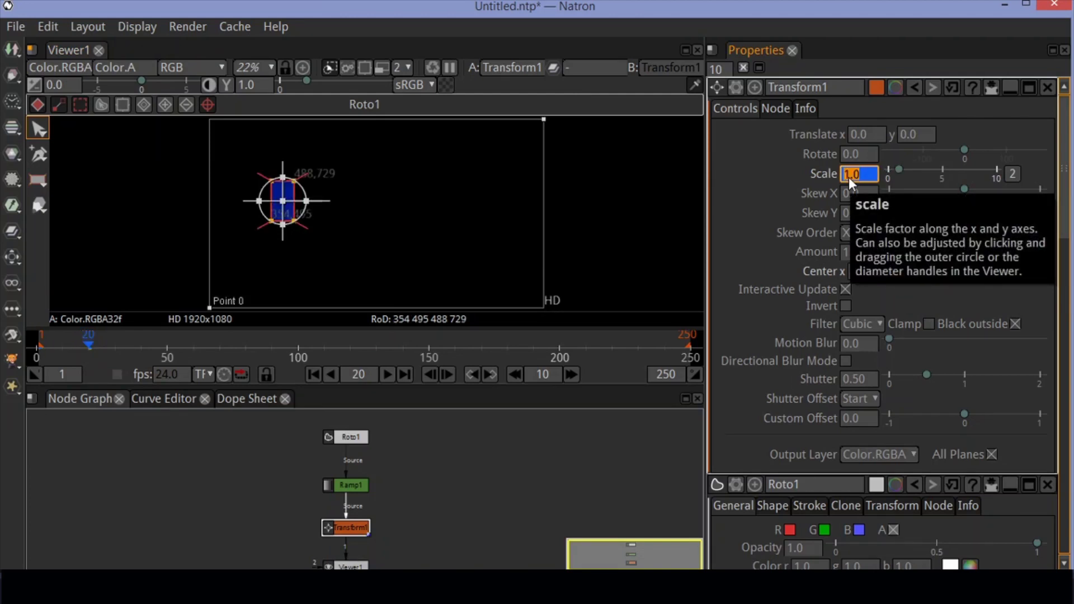
key("Return")
left_click(313, 374)
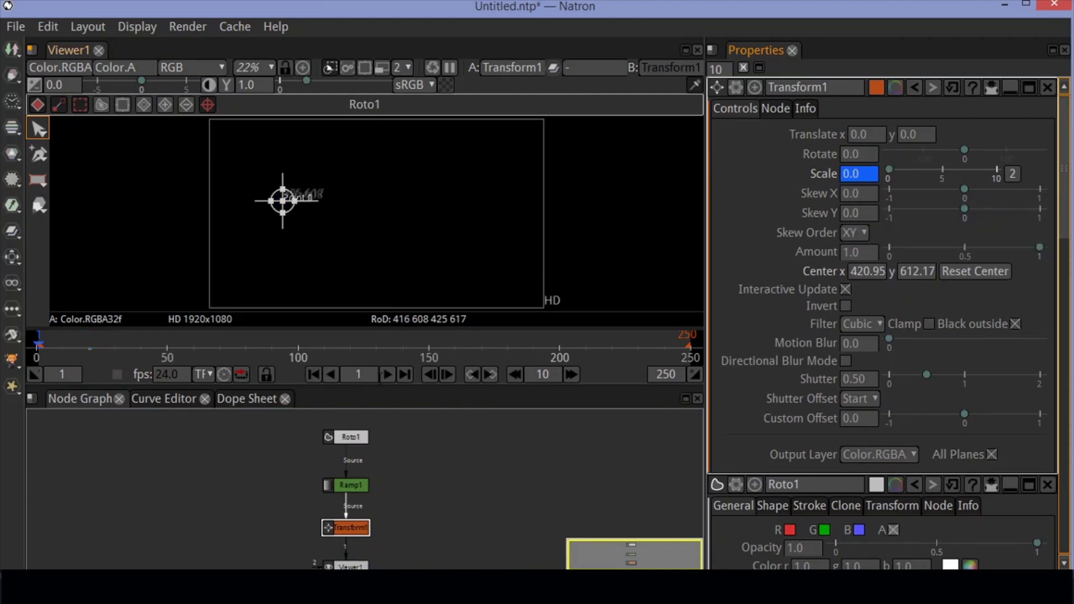
left_click(385, 375)
left_click(385, 375)
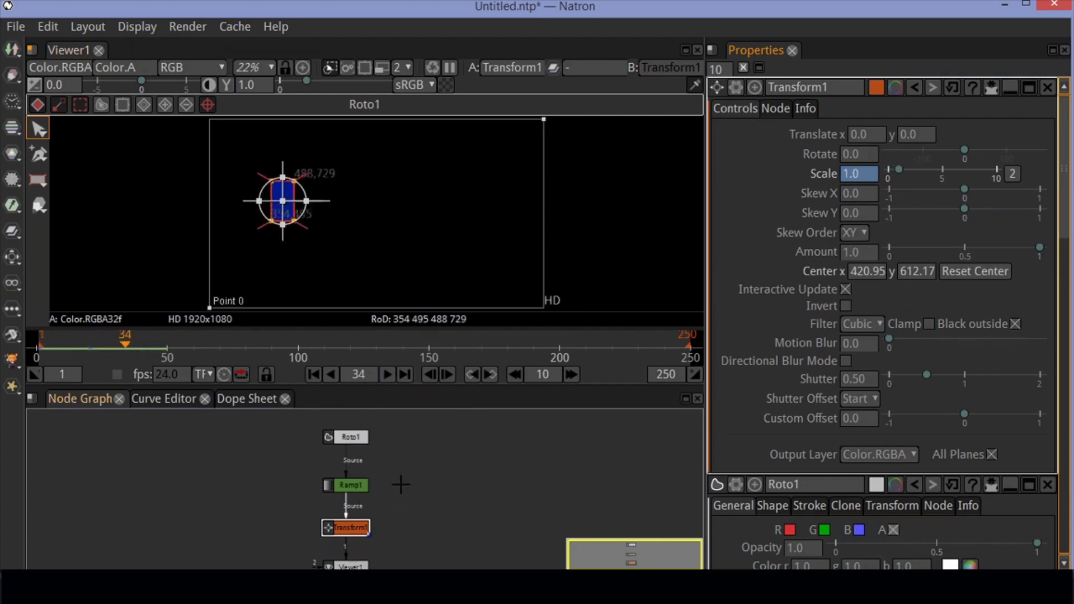
- Add a Merge1 node below Transform1 in the node graph
scroll(396, 479, "down", 2)
right_click(360, 464)
mouse_move(361, 463)
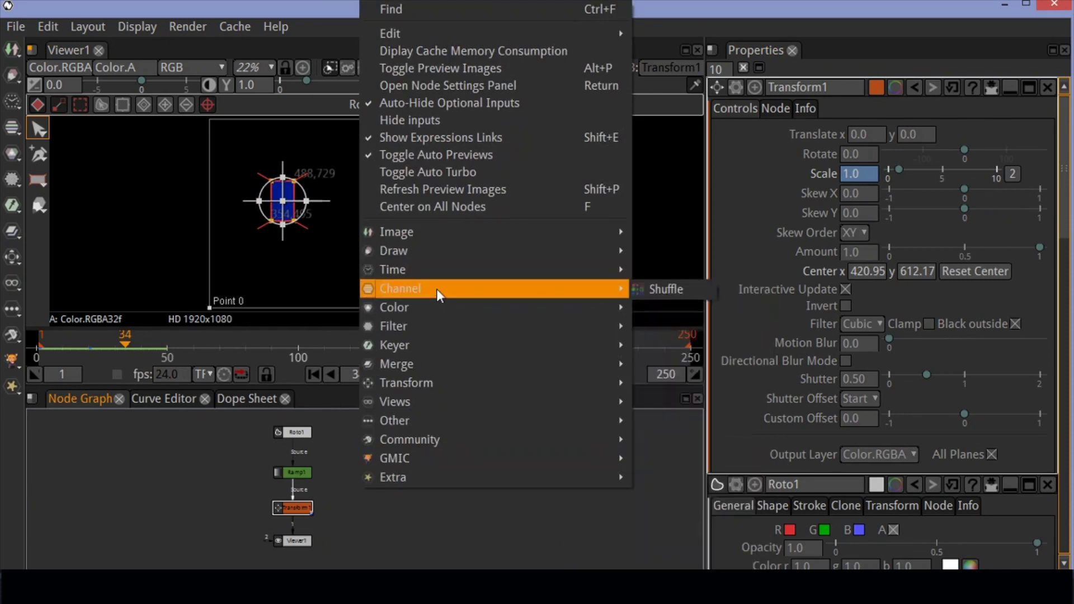
mouse_move(435, 345)
mouse_move(486, 367)
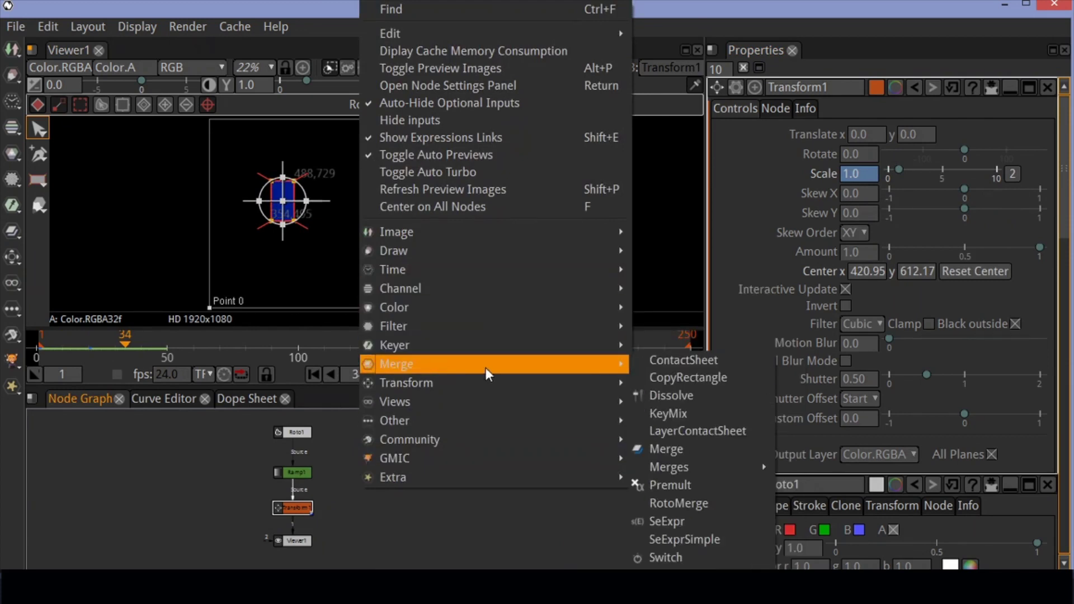
left_click(680, 451)
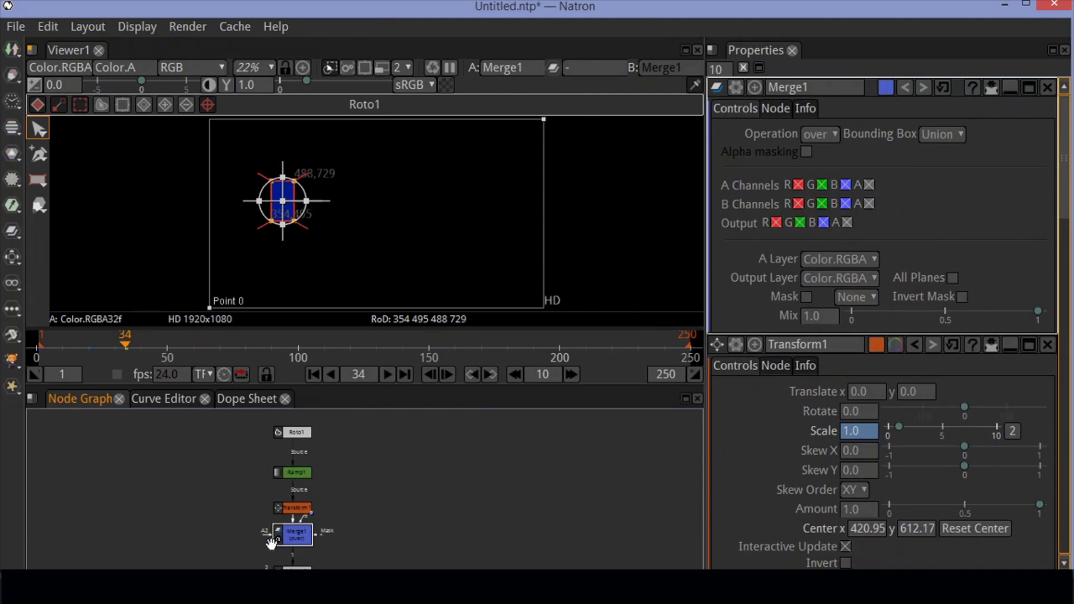
- Bring up the node menu with its Draw submenu showing
right_click(476, 458)
mouse_move(475, 458)
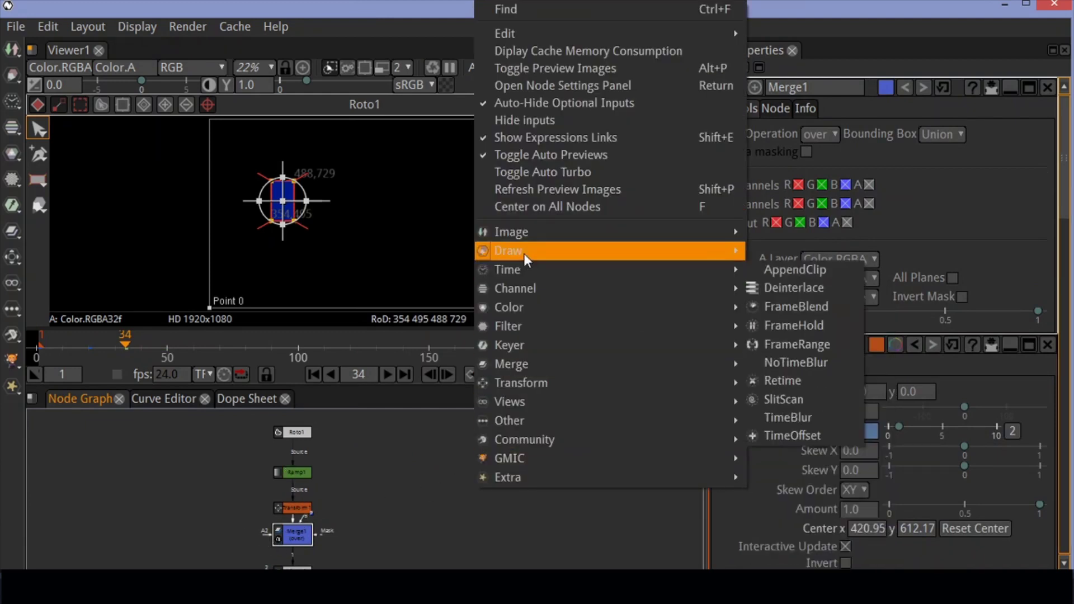
mouse_move(526, 257)
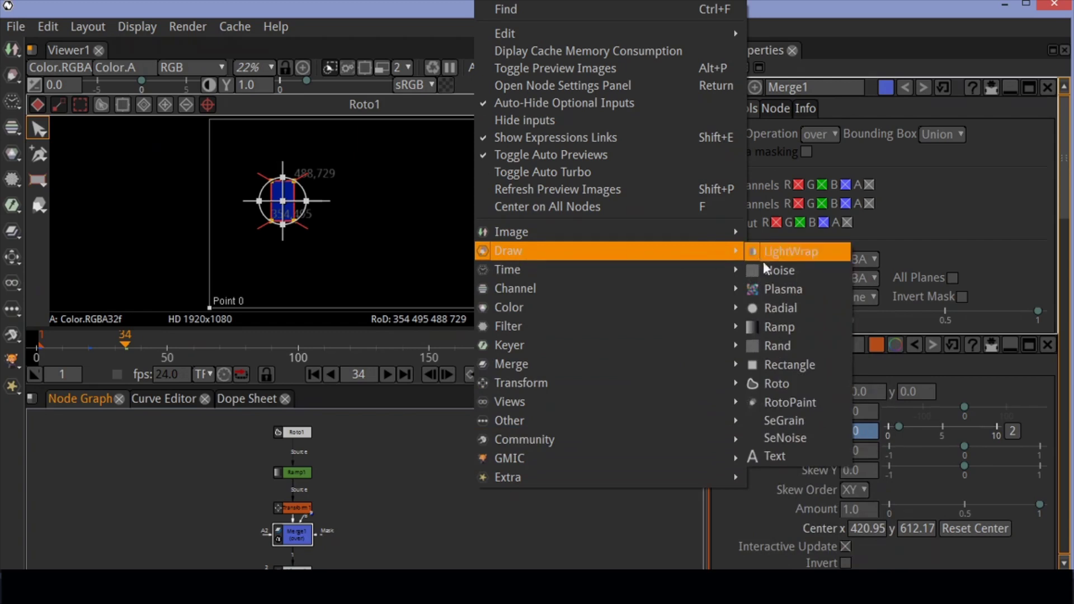
- Create a detached Roto2 node and connect Merge1's A2 input to it
left_click(775, 385)
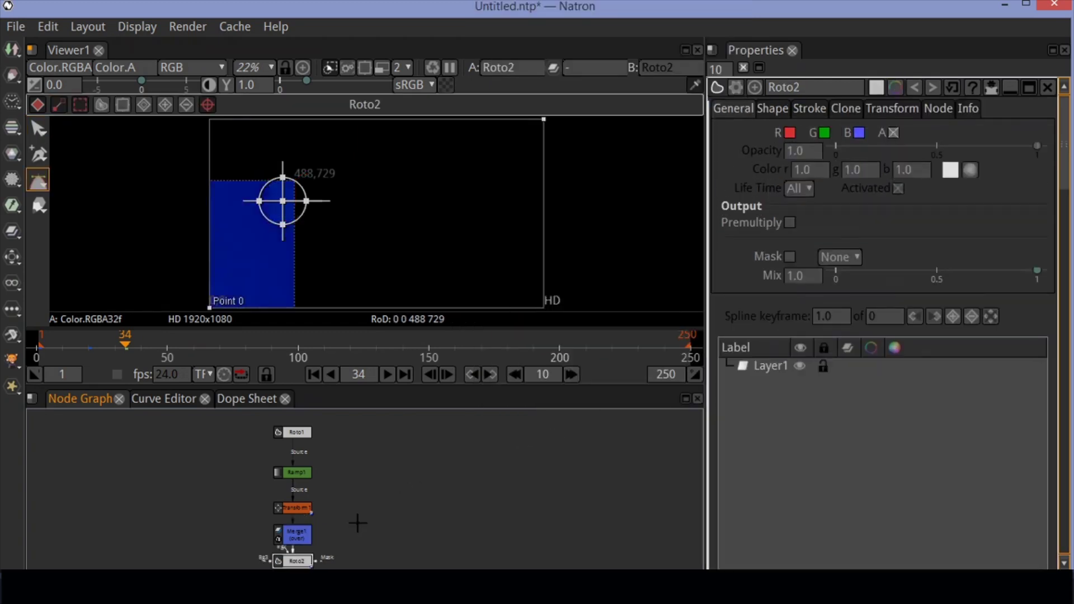
left_click_drag(292, 562, 487, 483)
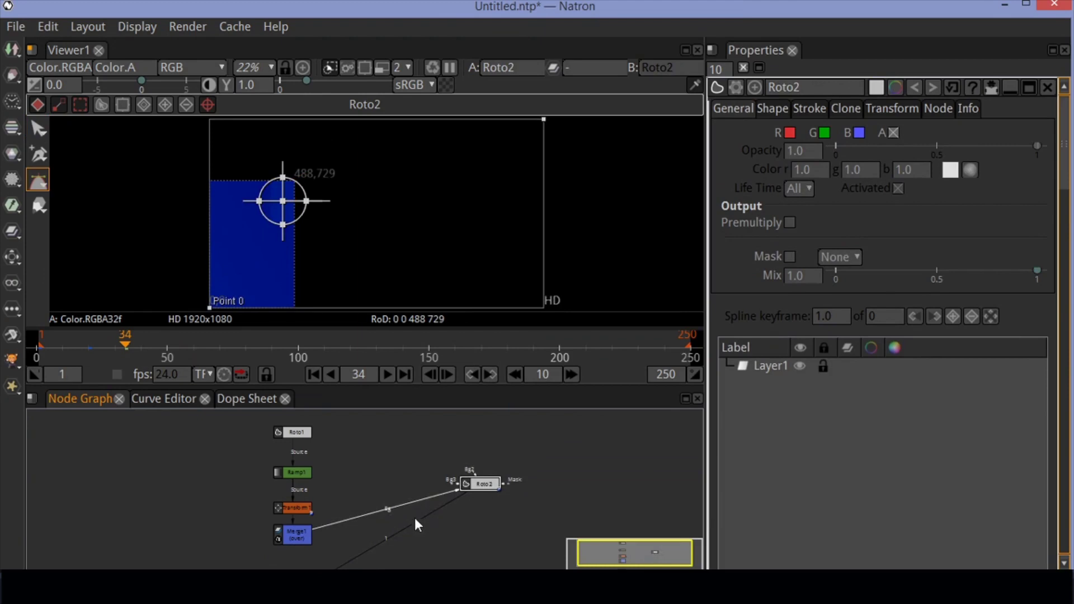
key("ctrl+shift+x")
left_click_drag(264, 535, 487, 483)
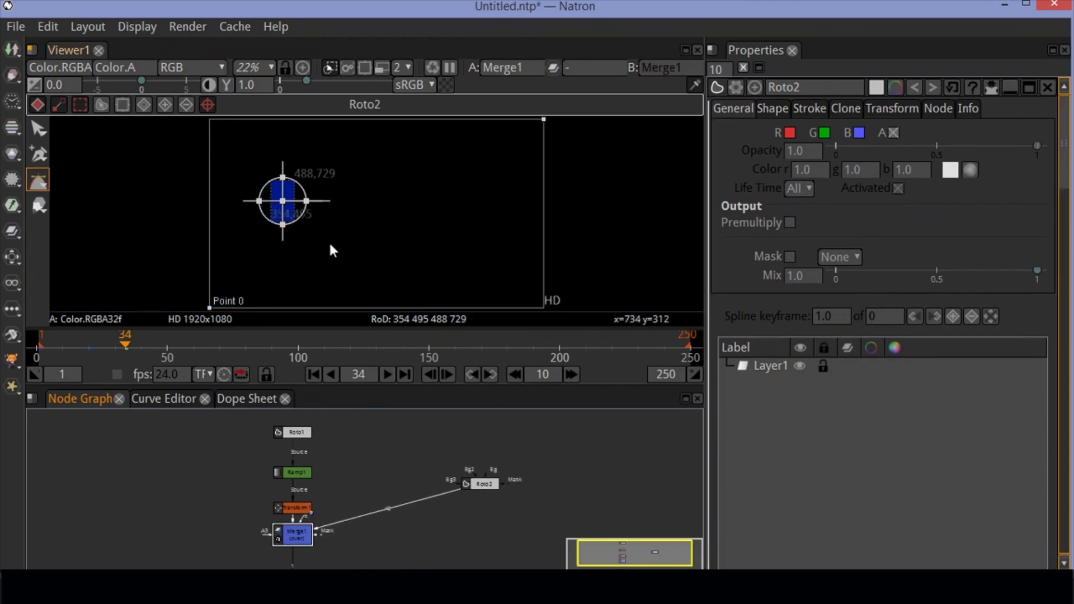
- Draw a long rectangle to the right of the circle with the Rectangle tool
left_click(39, 182)
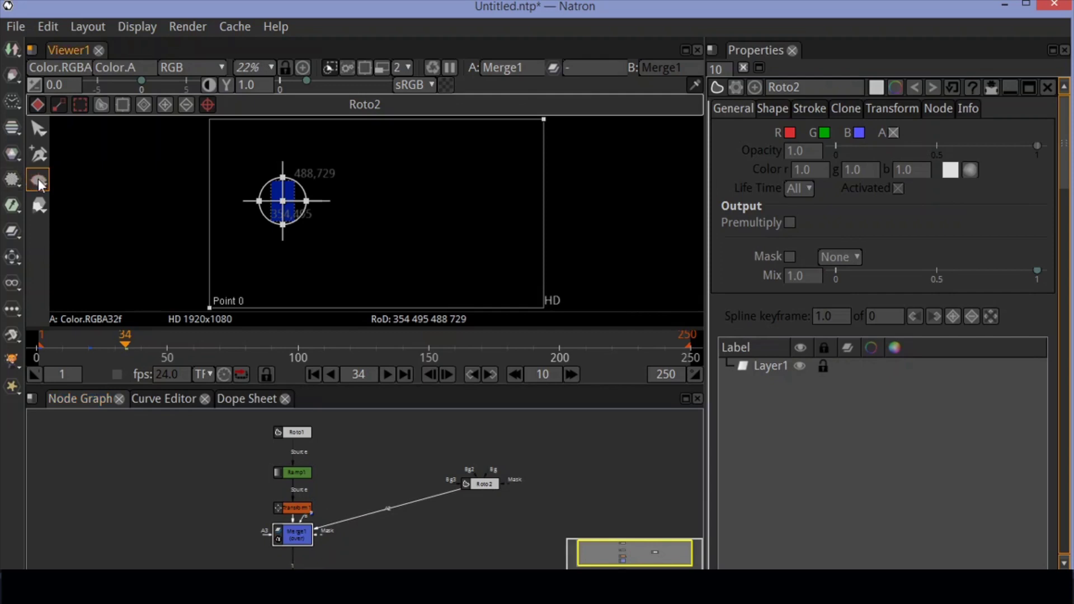
scroll(321, 180, "up", 8)
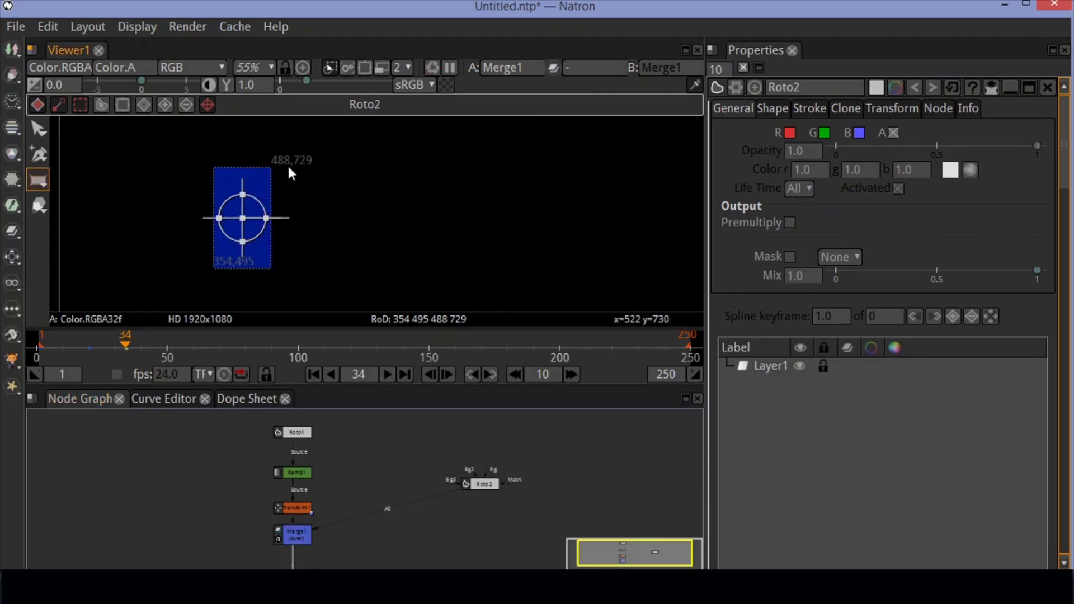
left_click_drag(286, 166, 642, 270)
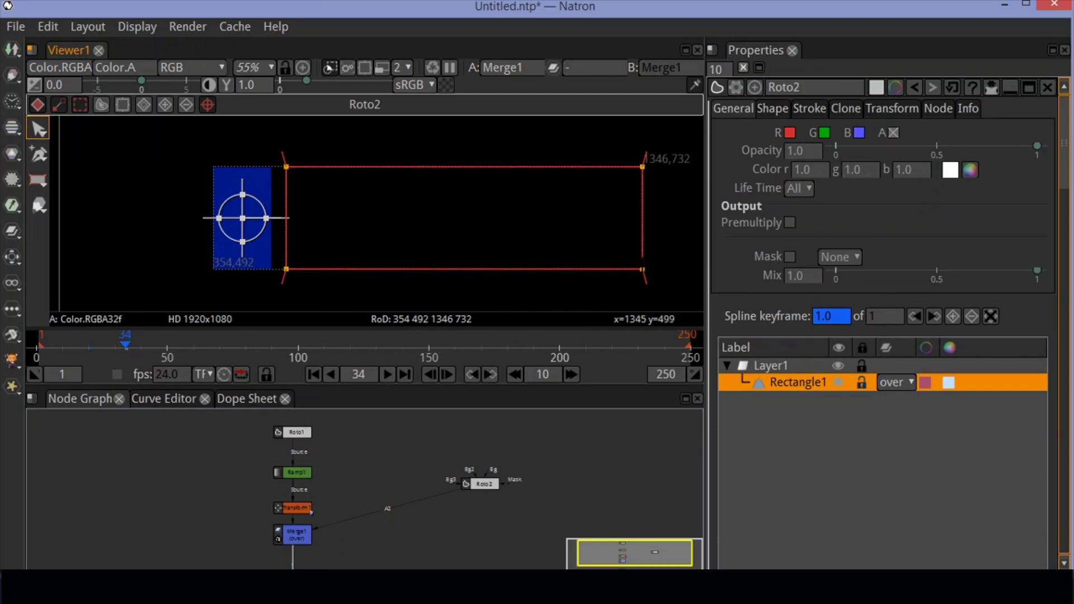
scroll(638, 268, "down", 3)
scroll(638, 268, "down", 1)
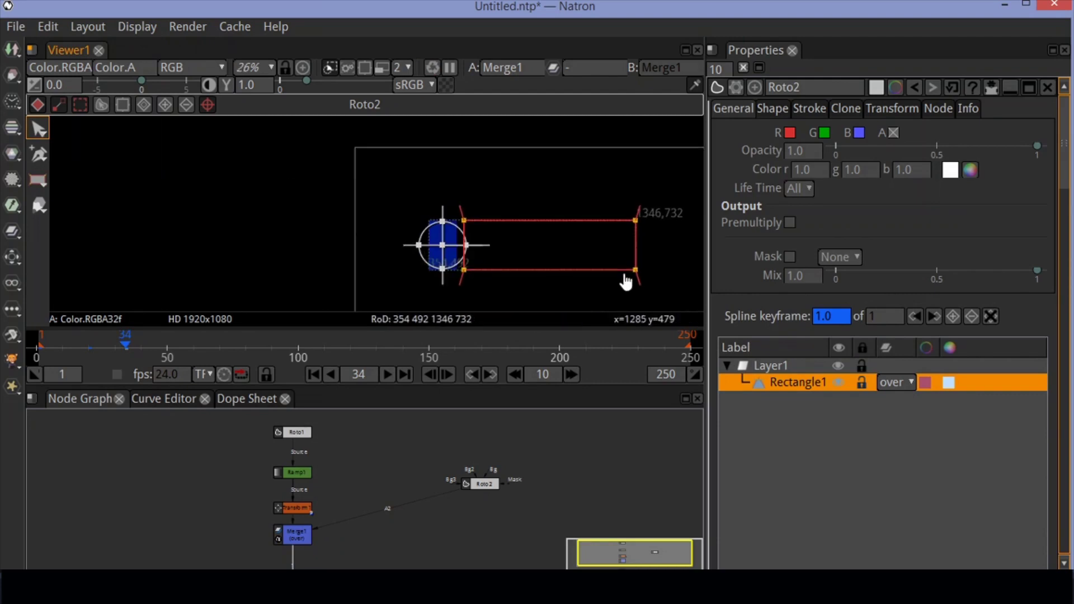
left_click(303, 67)
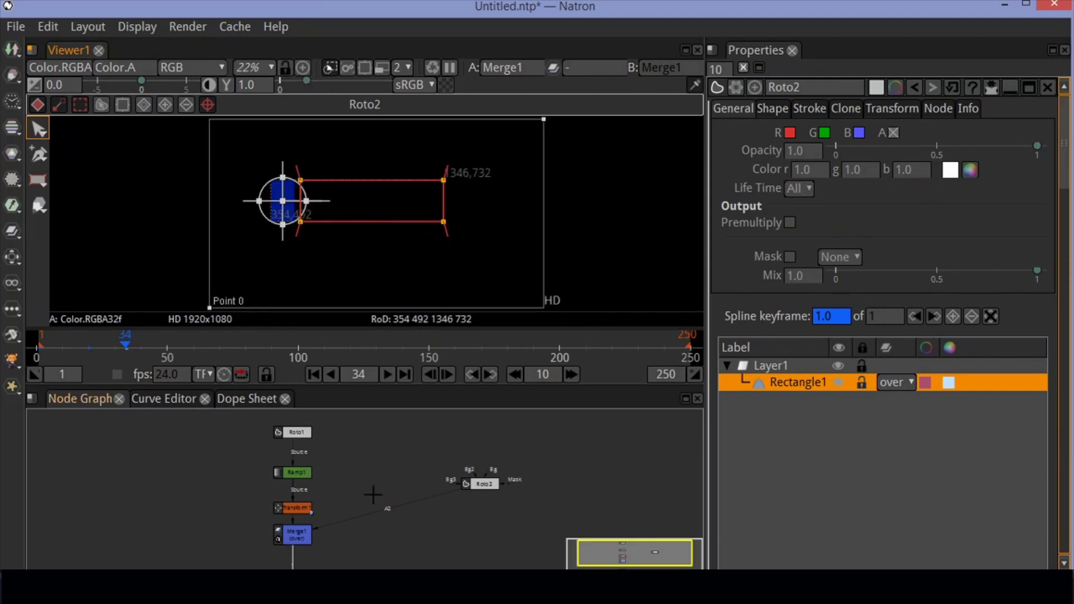
- Paste a copy of Ramp1 as Ramp1_2 and connect it beneath Roto2
left_click(308, 475)
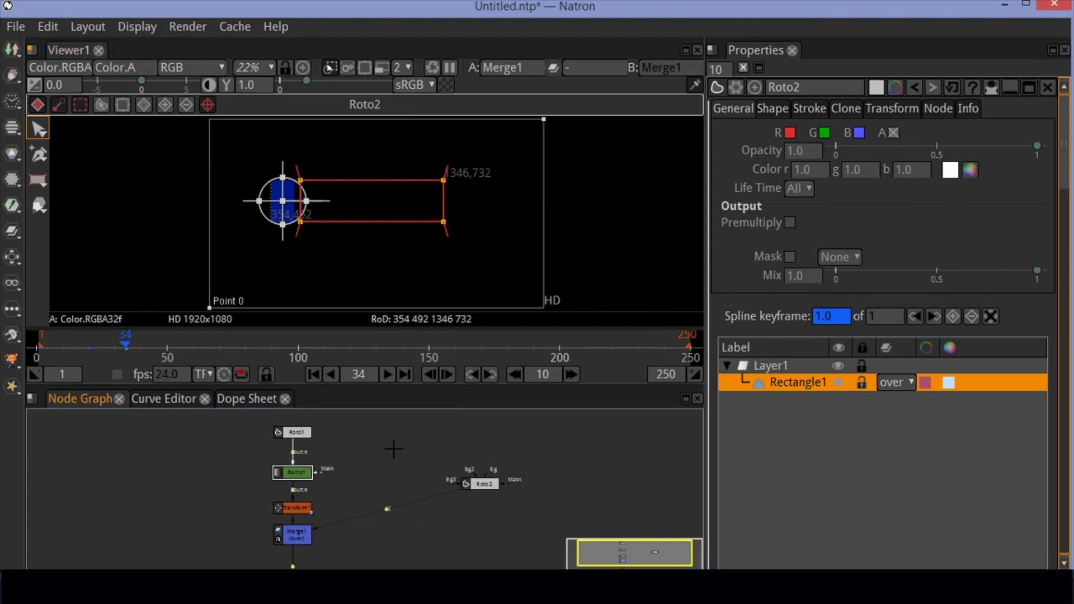
key("ctrl+v")
left_click_drag(411, 456, 395, 504)
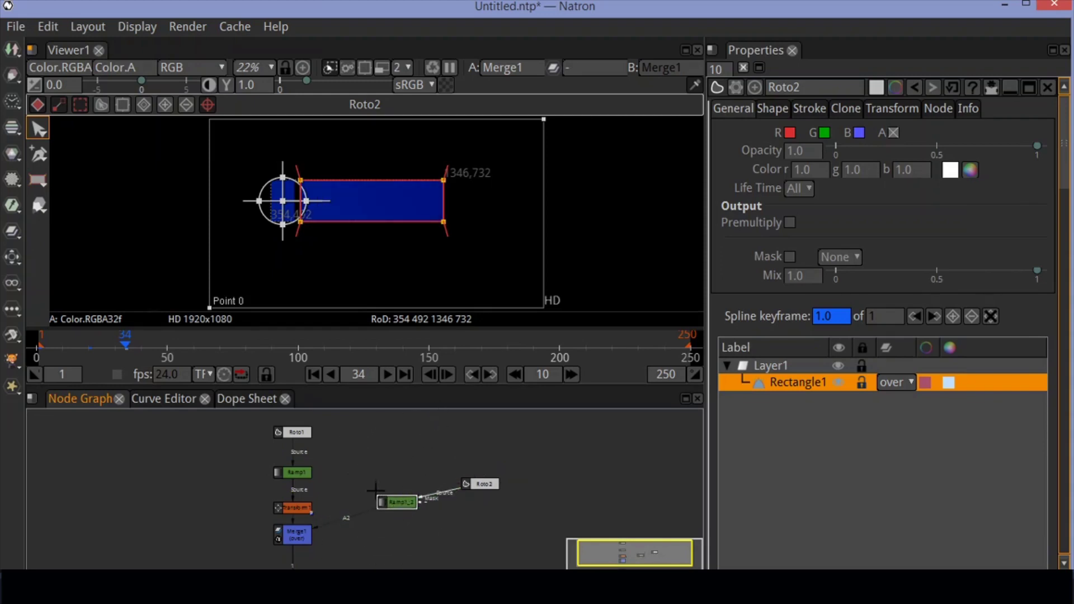
left_click_drag(485, 483, 395, 433)
left_click_drag(402, 504, 400, 469)
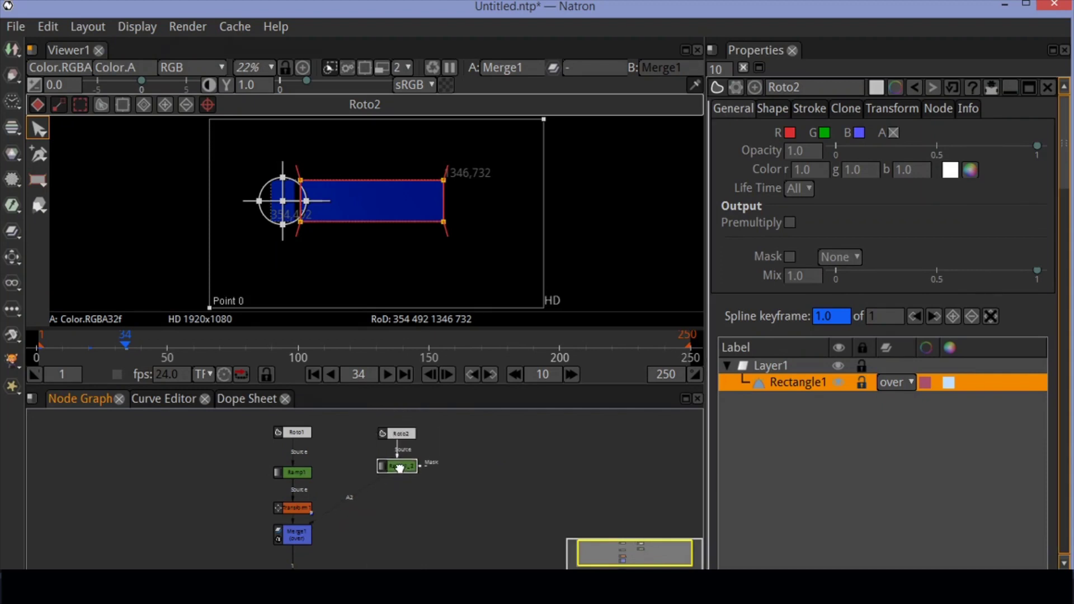
- Add a Transform2 node after Ramp1_2
right_click(542, 463)
mouse_move(600, 381)
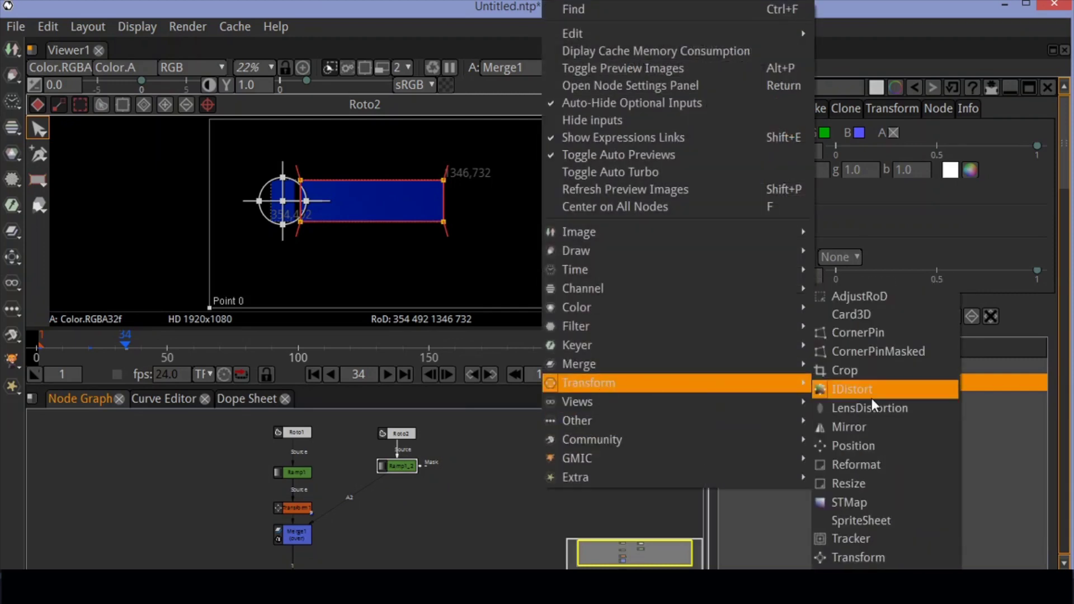
left_click(874, 562)
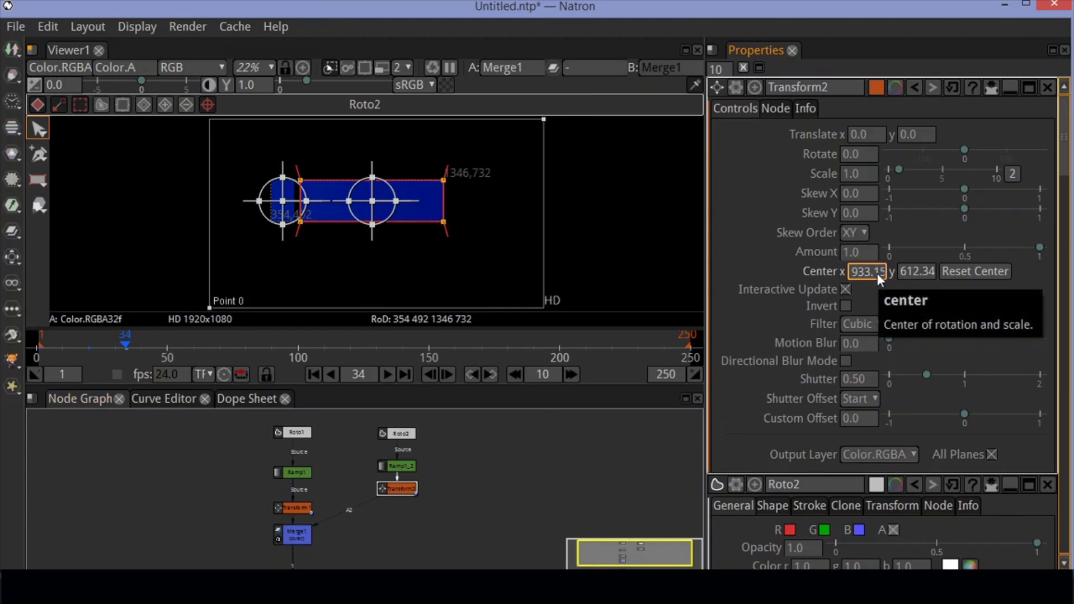
- Lower Transform2's Center x until the centre sits at the bar's left end
scroll(877, 273, "down", 3)
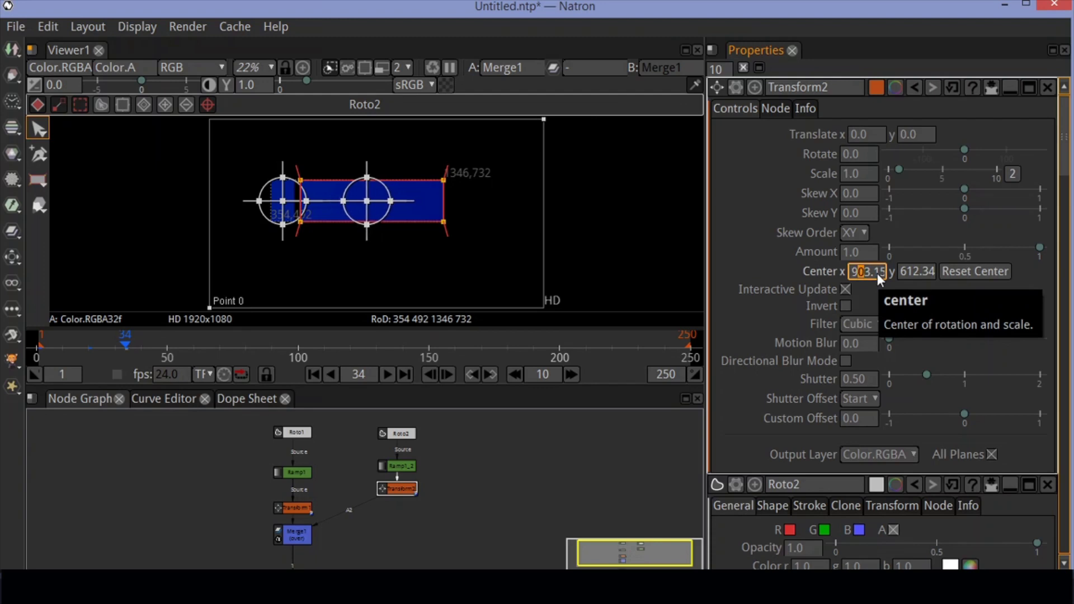
scroll(877, 273, "down", 2)
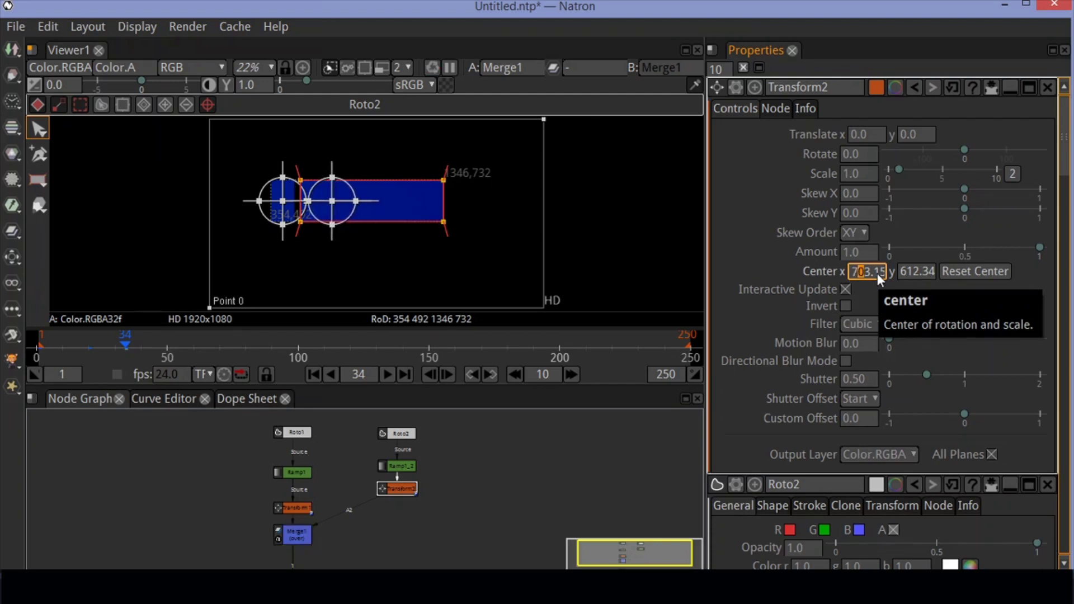
scroll(877, 273, "down", 1)
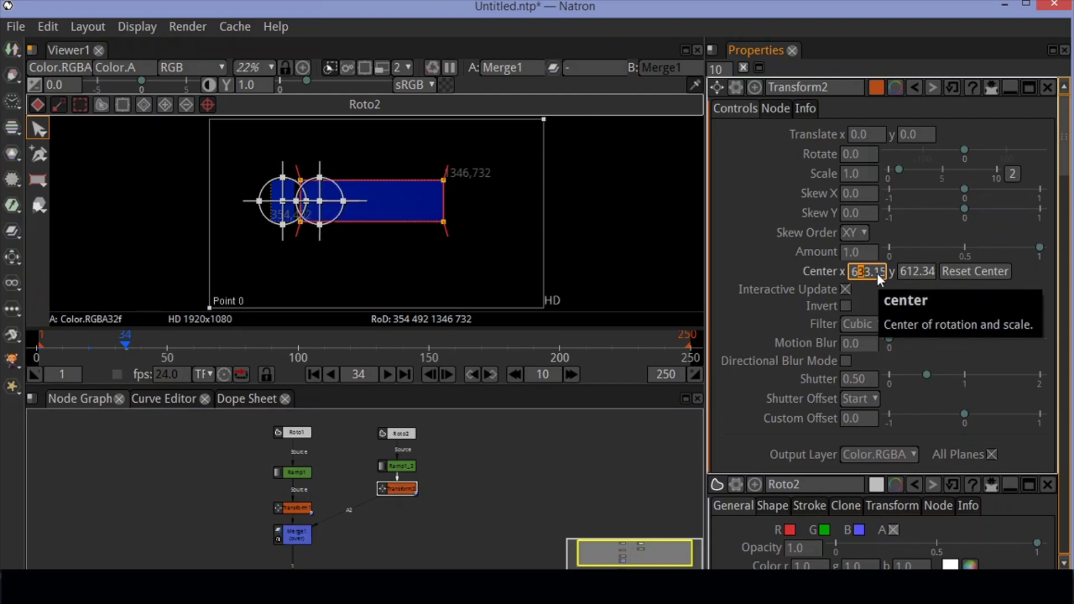
scroll(877, 273, "down", 7)
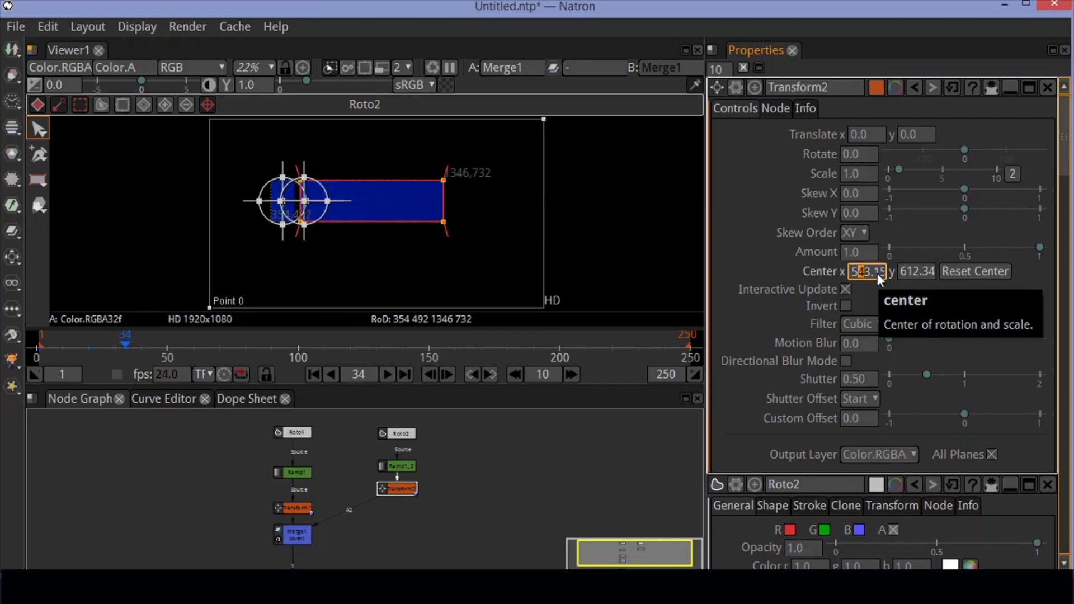
scroll(877, 273, "down", 1)
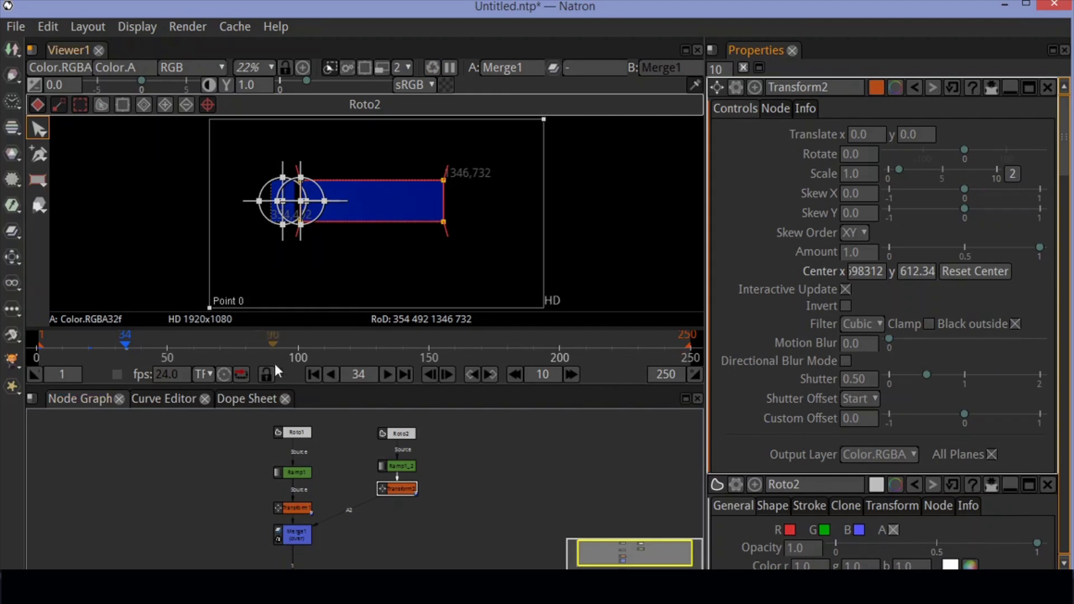
left_click_drag(125, 342, 89, 351)
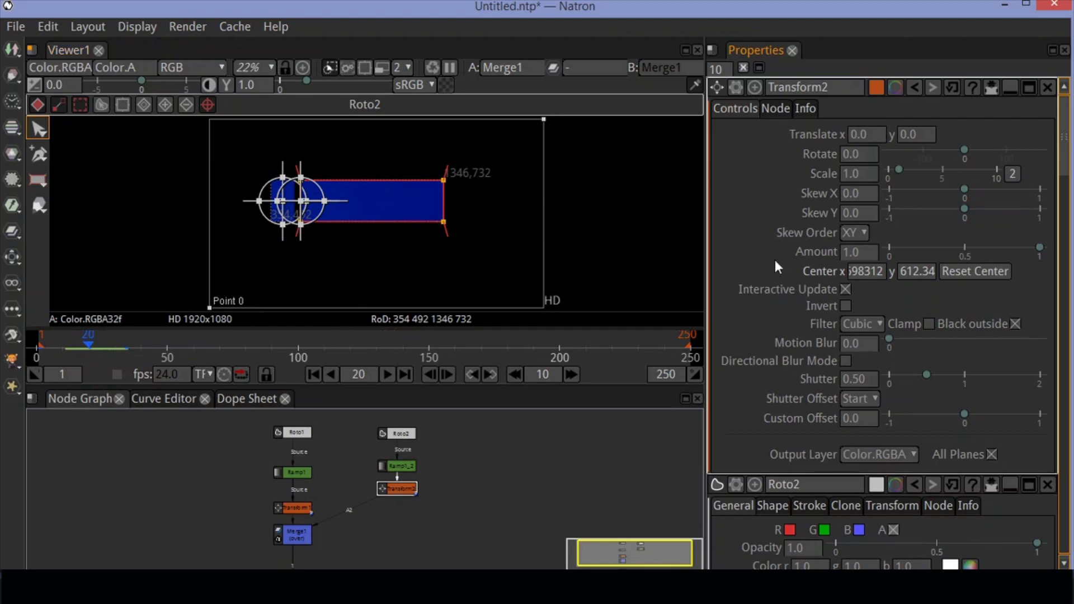
- Split Transform2's Scale into x and y and keyframe Scale x at 0 on frame 1
right_click(844, 172)
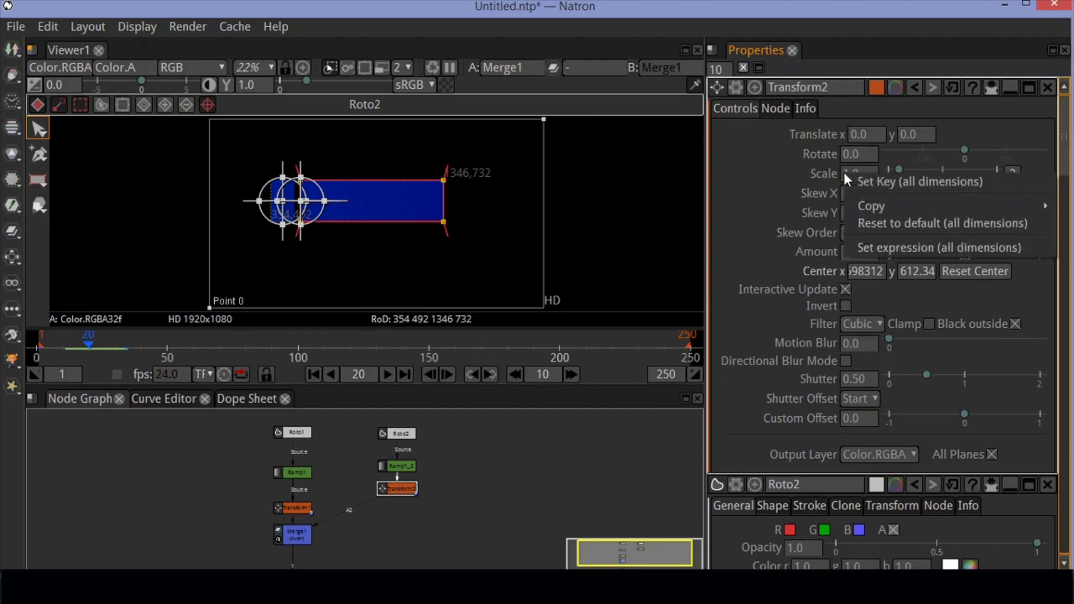
left_click(817, 184)
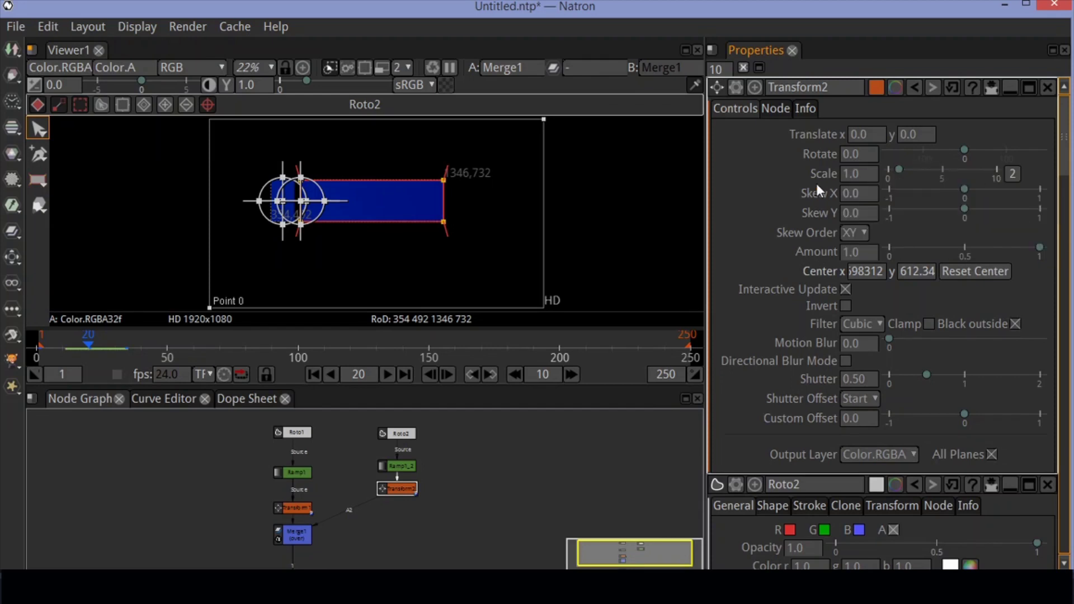
left_click(1012, 174)
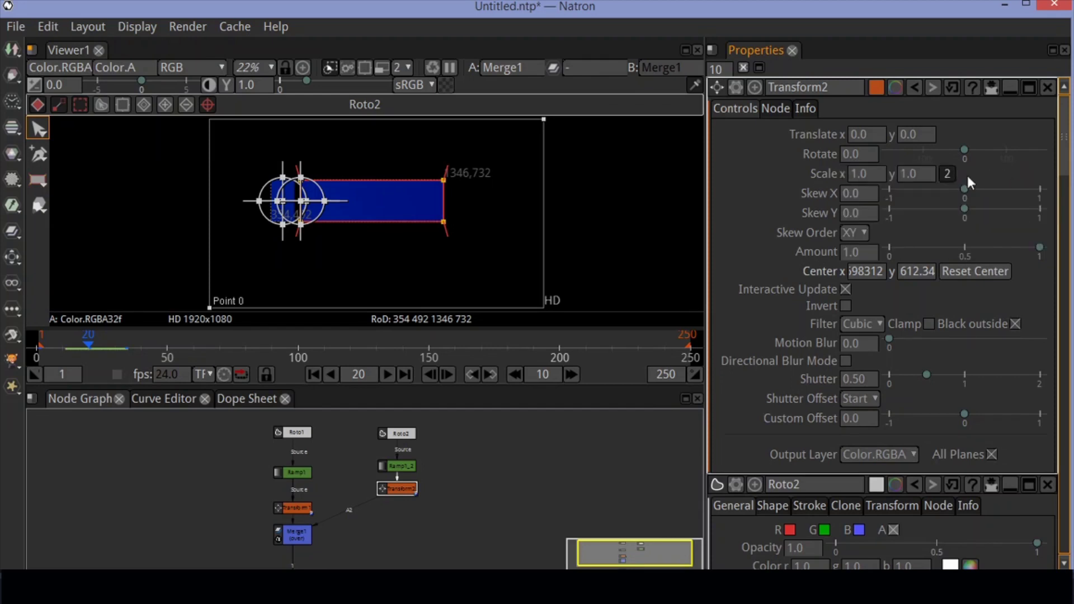
right_click(866, 176)
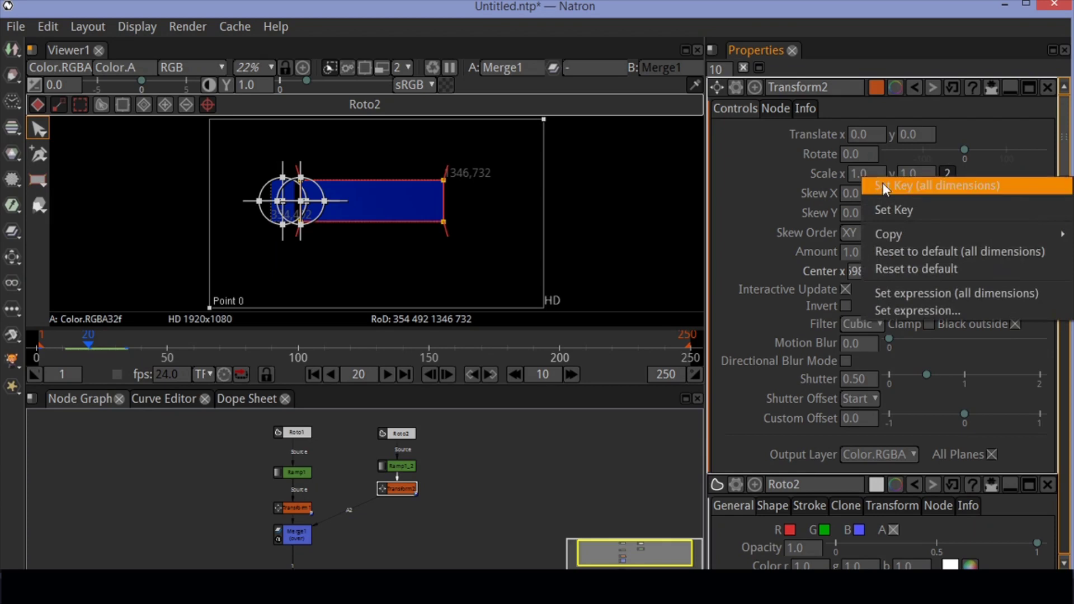
left_click(891, 204)
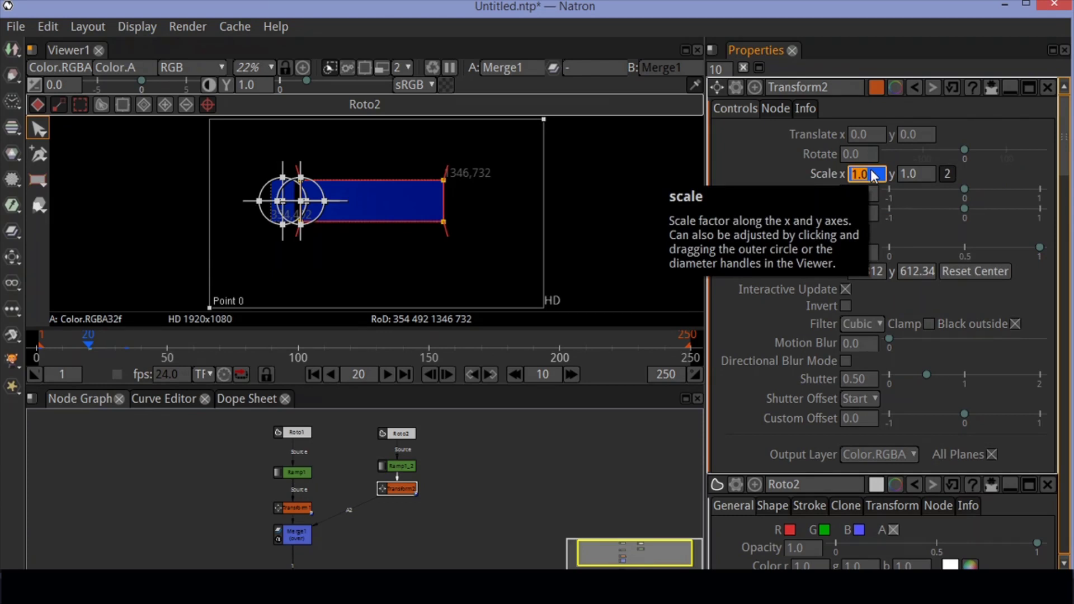
type("0")
key("Return")
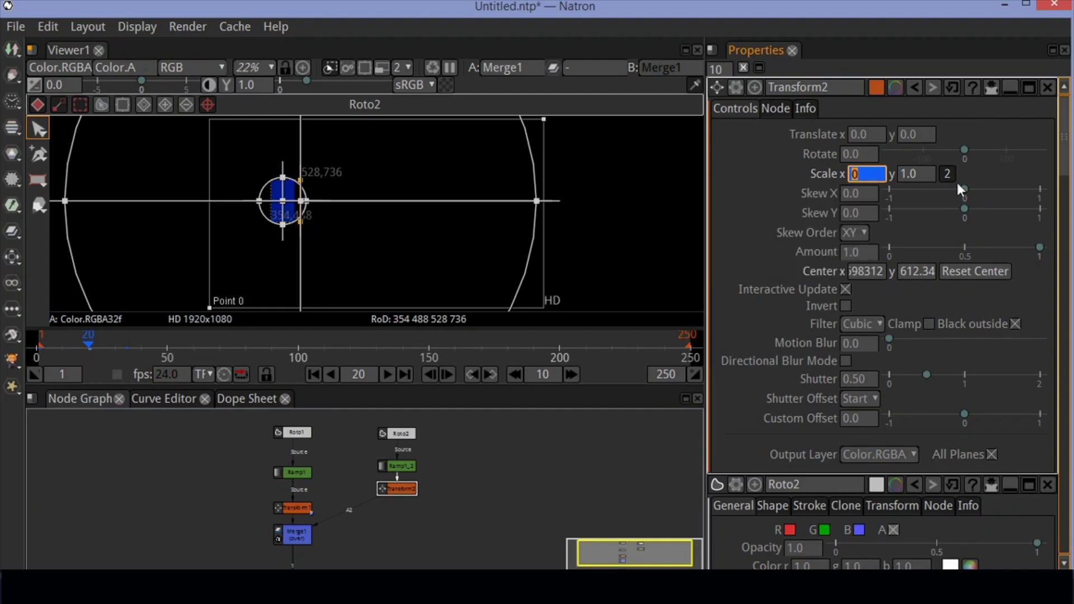
- Scrub to frame 35, where Scale x reaches 1.0, then play back the bar's growth
mouse_move(76, 358)
left_mouse_down()
mouse_move(95, 345)
mouse_move(124, 353)
left_mouse_up()
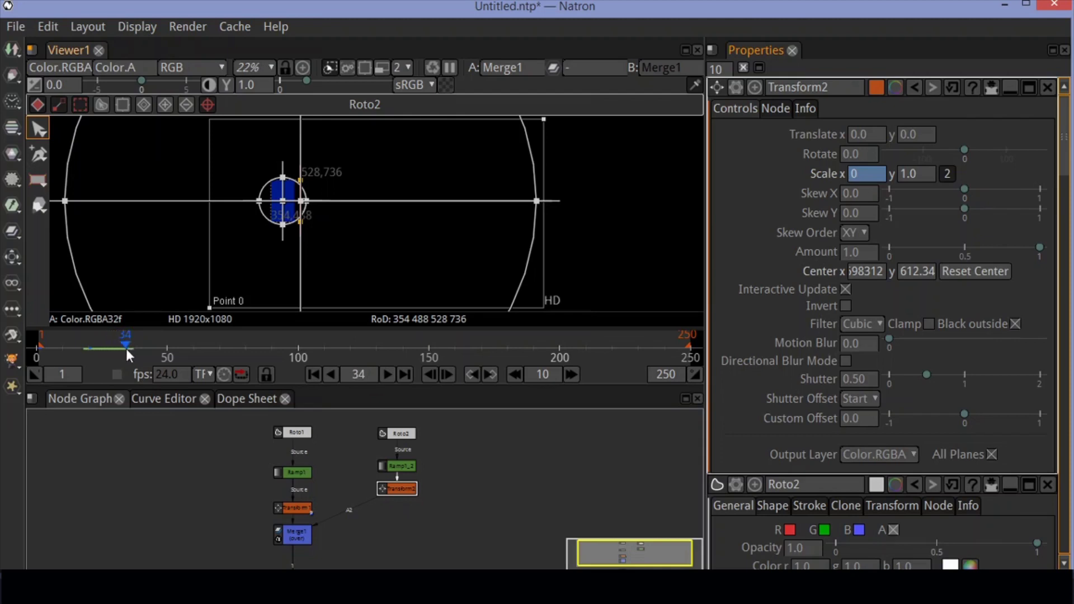
left_click_drag(127, 352, 130, 354)
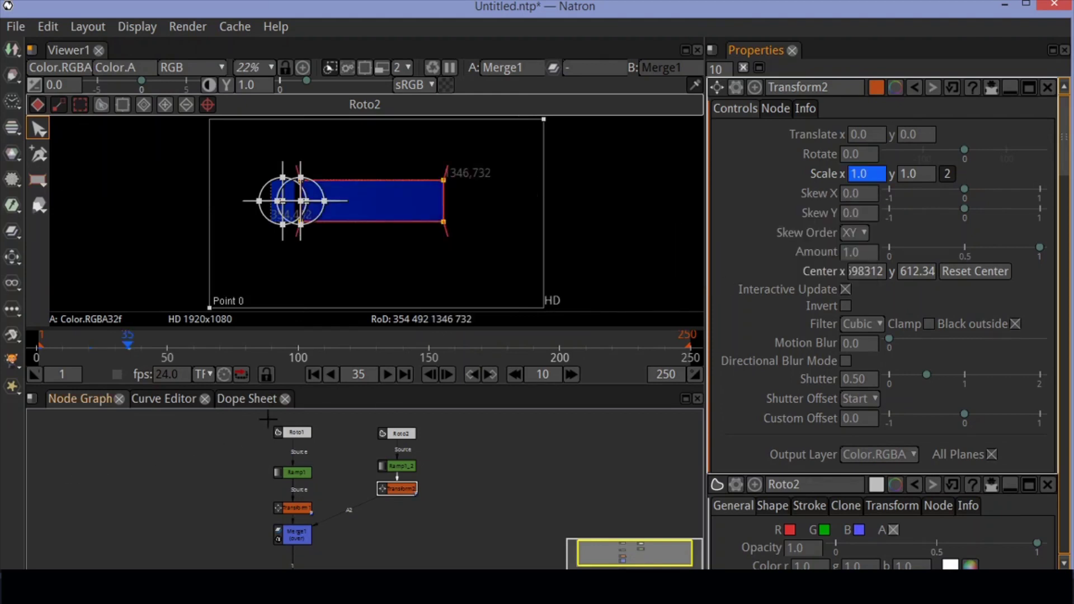
left_click(314, 374)
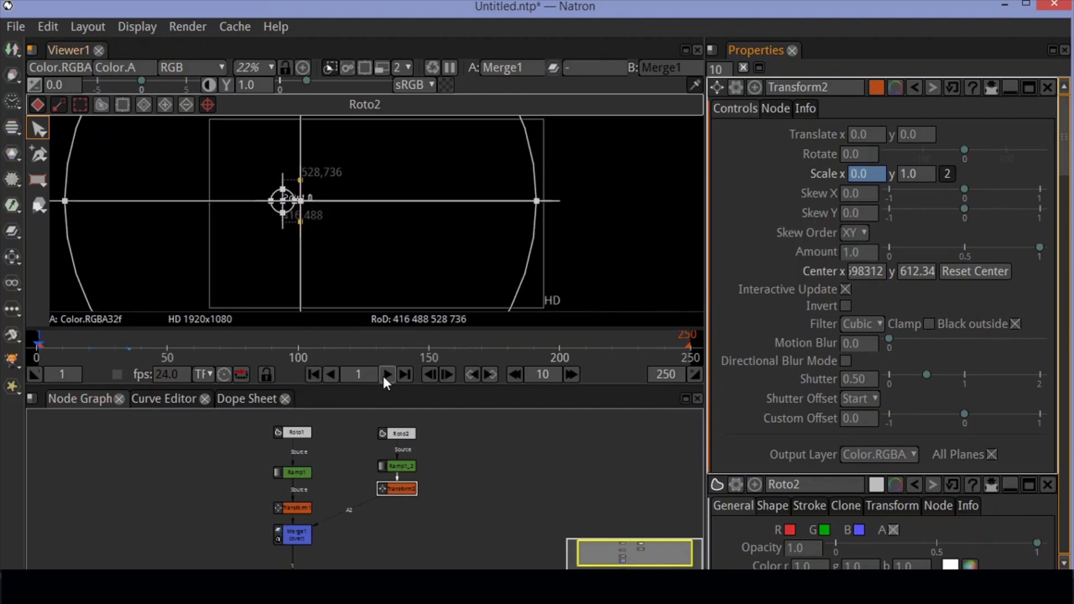
left_click(385, 375)
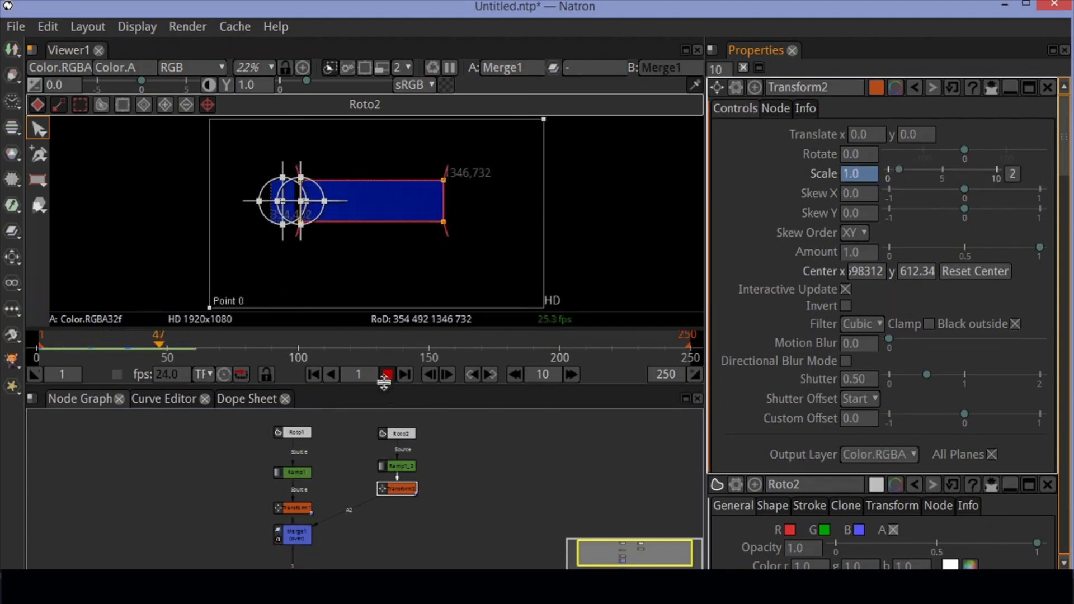
left_click(386, 375)
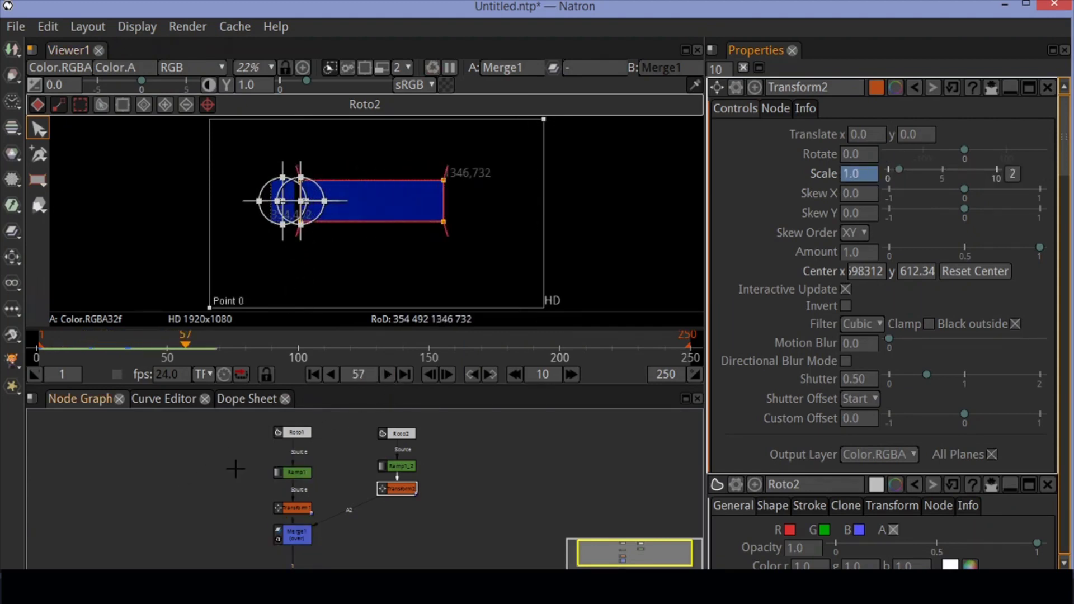
- Add a Roto3 node, keep Transform2 on Merge1's A2, and wire Roto3 into another Merge1 input
right_click(486, 459)
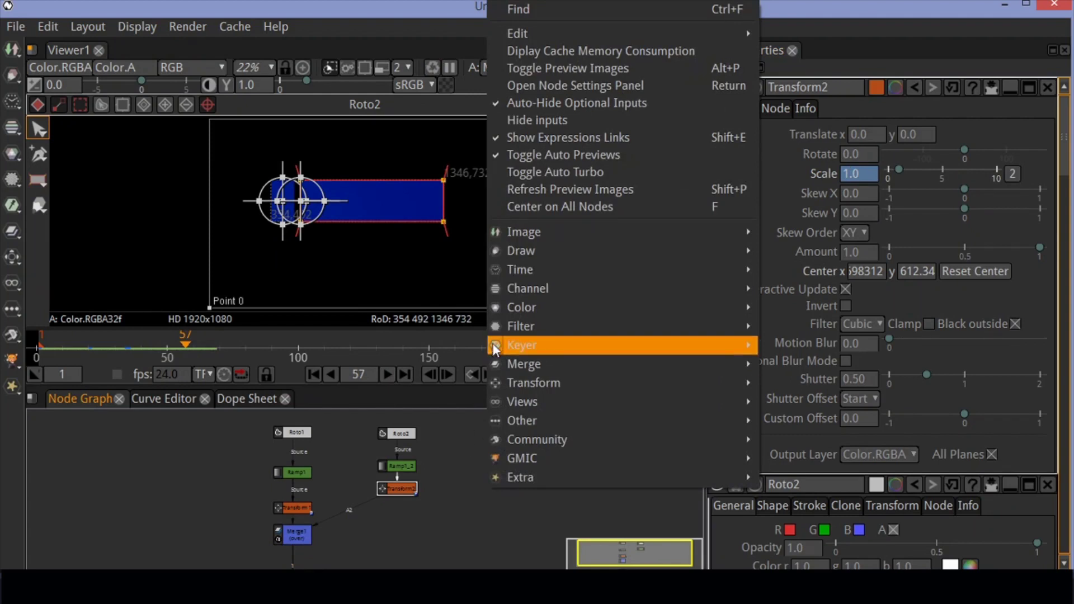
mouse_move(522, 257)
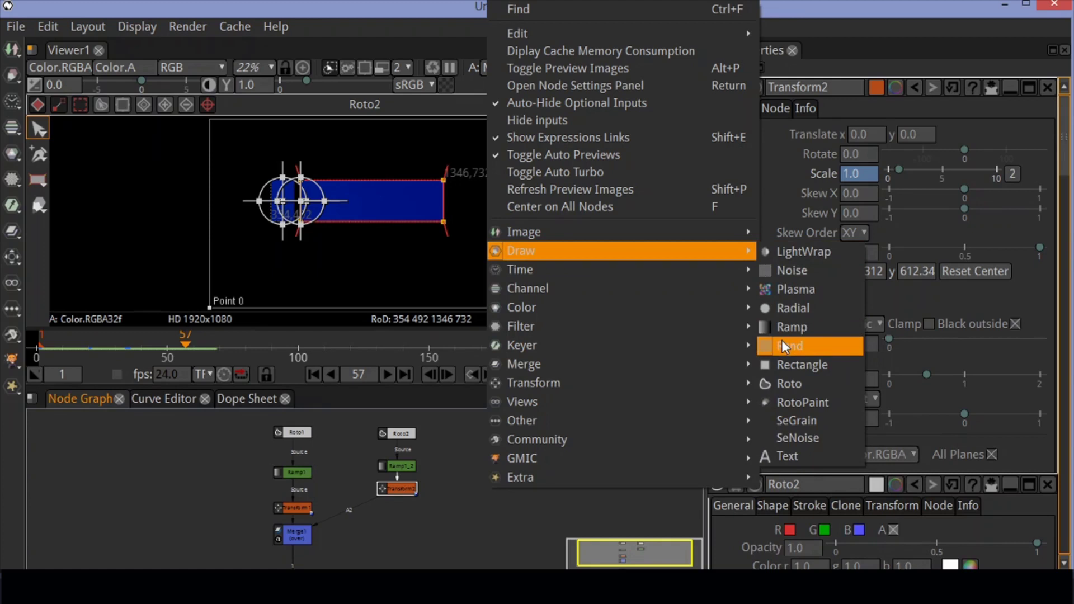
left_click(800, 384)
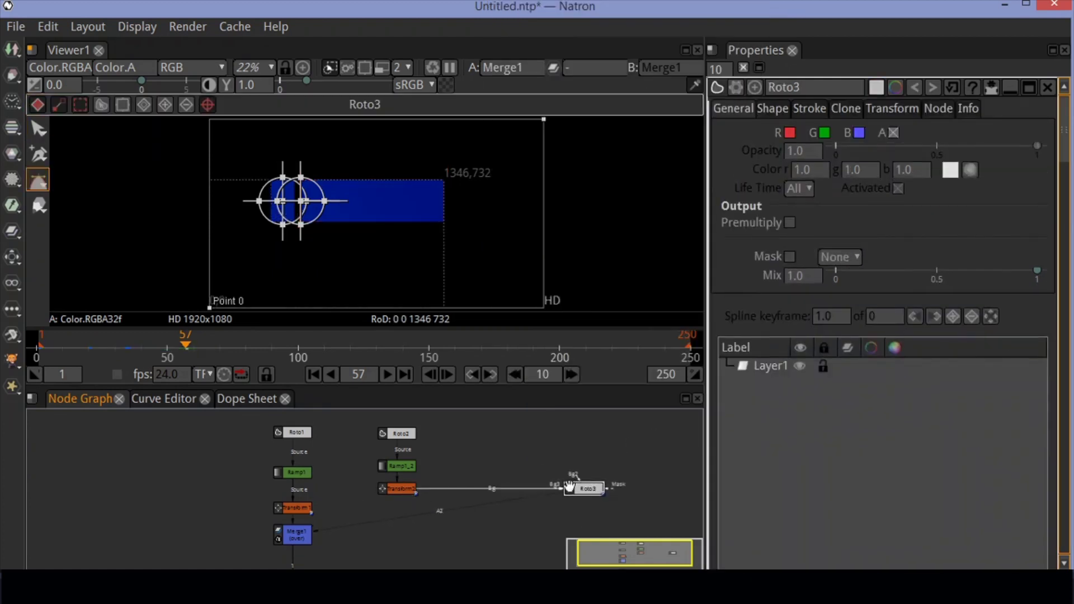
left_click_drag(445, 485, 428, 508)
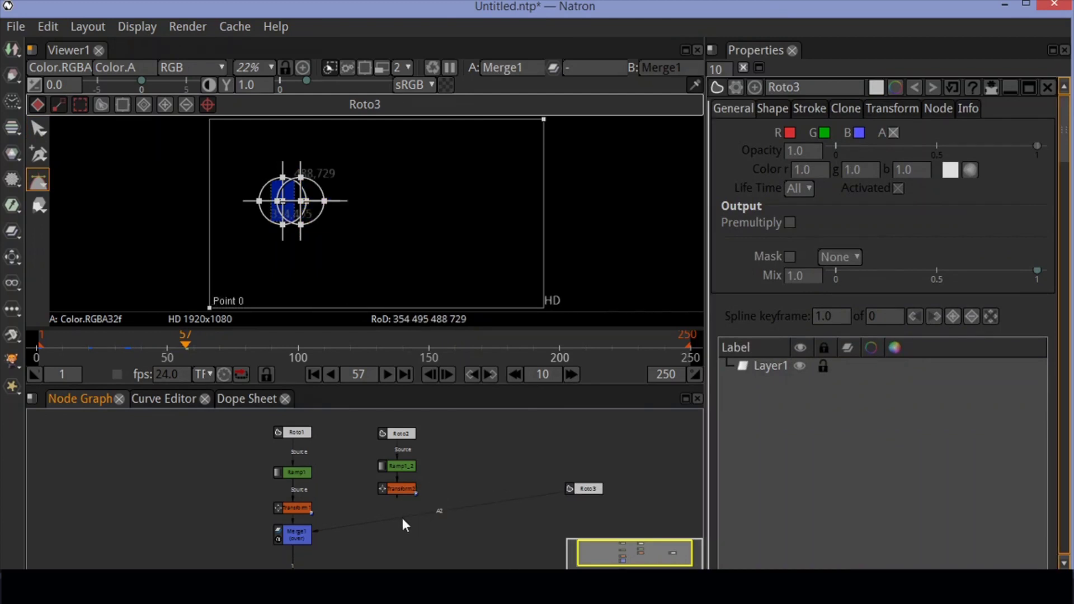
left_click_drag(400, 518, 394, 492)
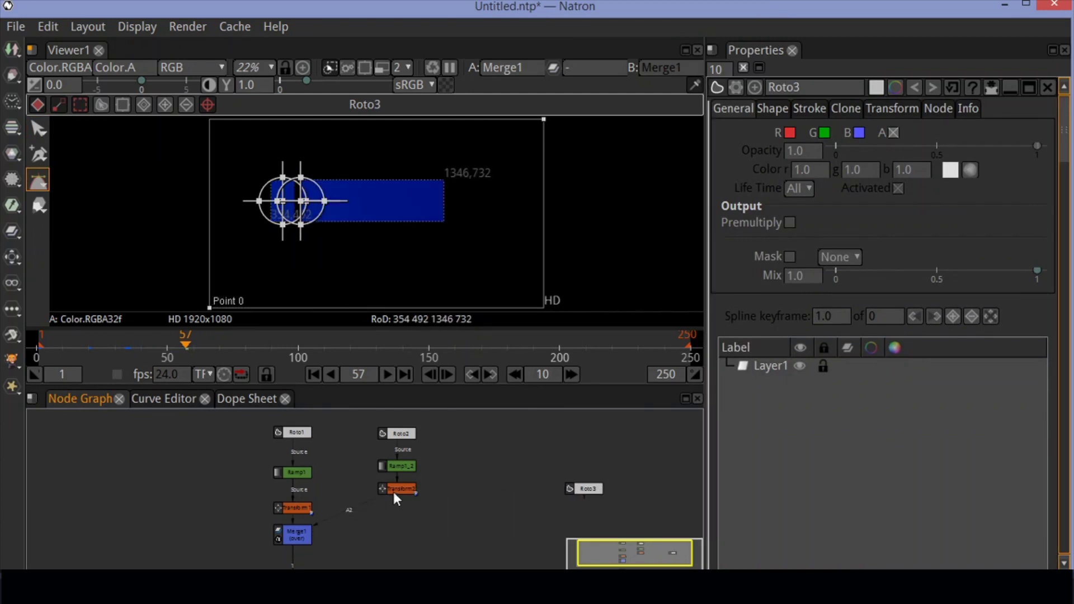
left_click(300, 540)
left_click_drag(264, 532, 560, 457)
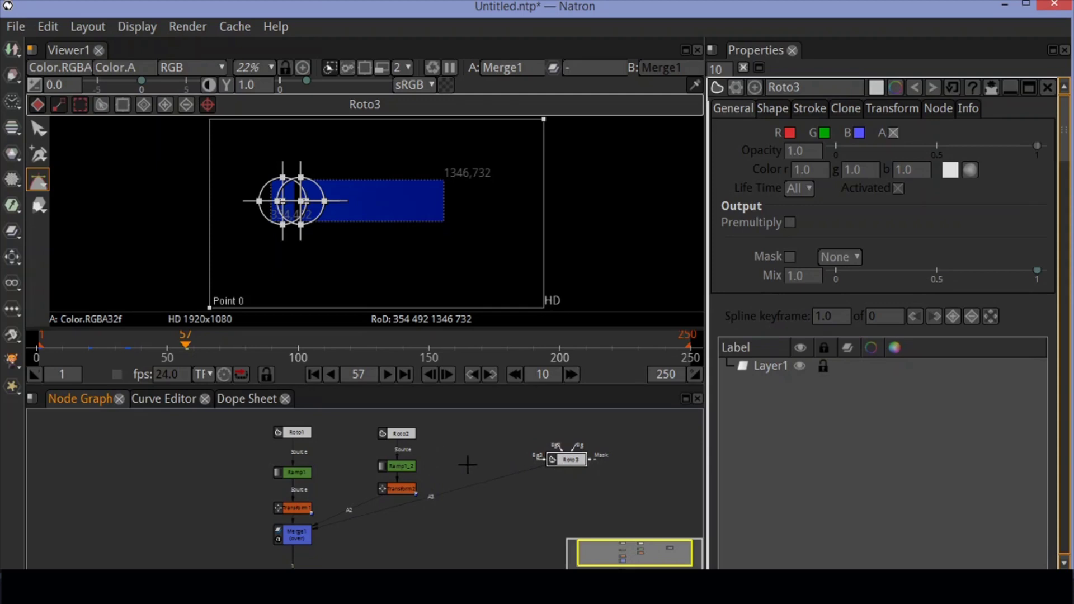
- Add a new Ramp node (Ramp2) from the node menu's Draw category
right_click(467, 464)
mouse_move(553, 365)
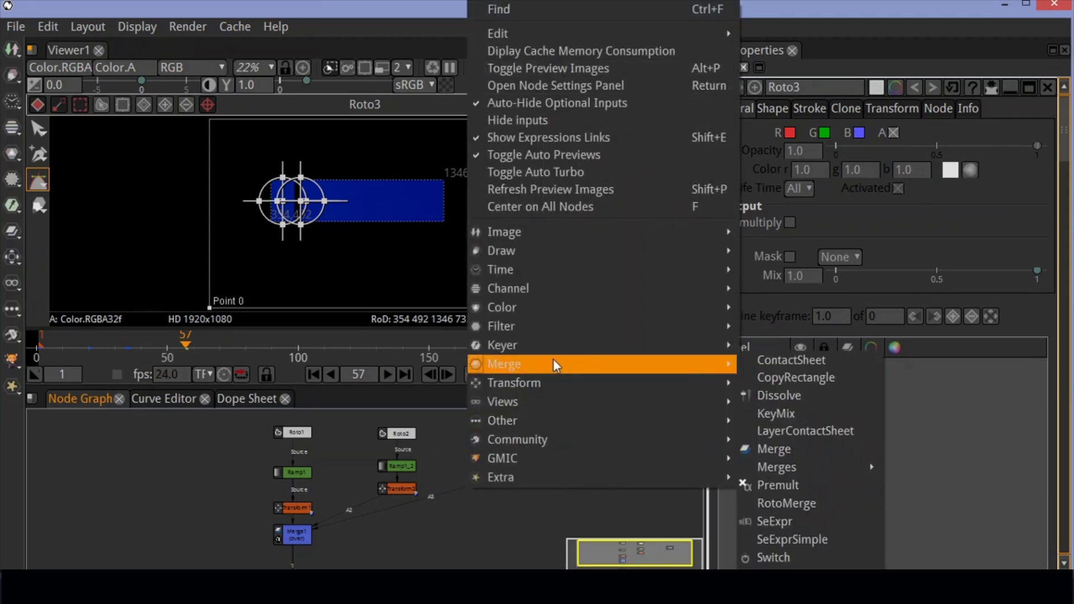
mouse_move(561, 245)
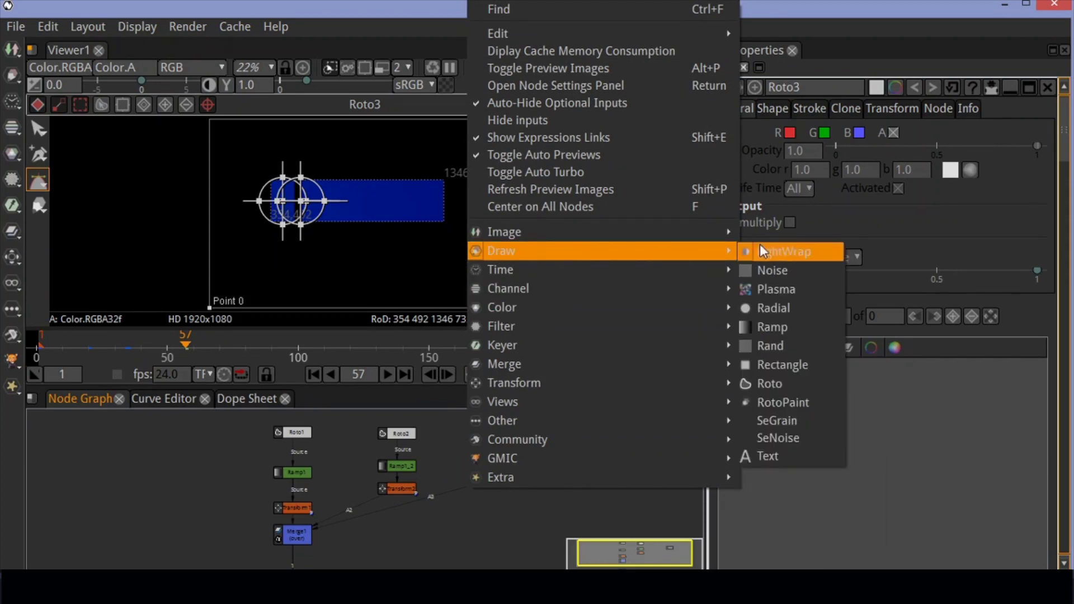
left_click(770, 326)
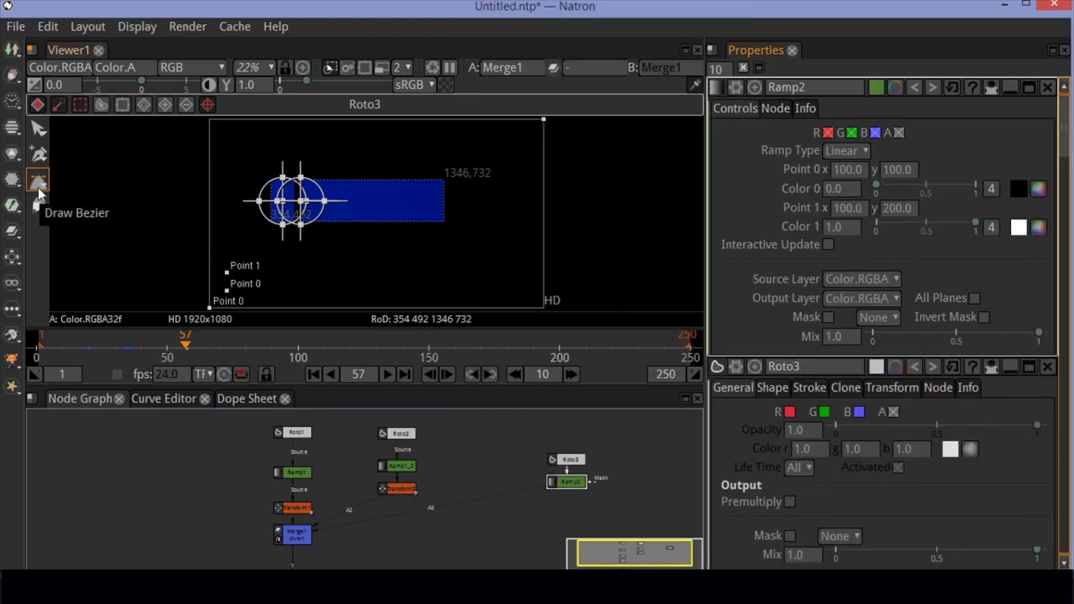
- Draw a Roto3 rectangle over the blue bar's lower right and disconnect Ramp2's input
key("e")
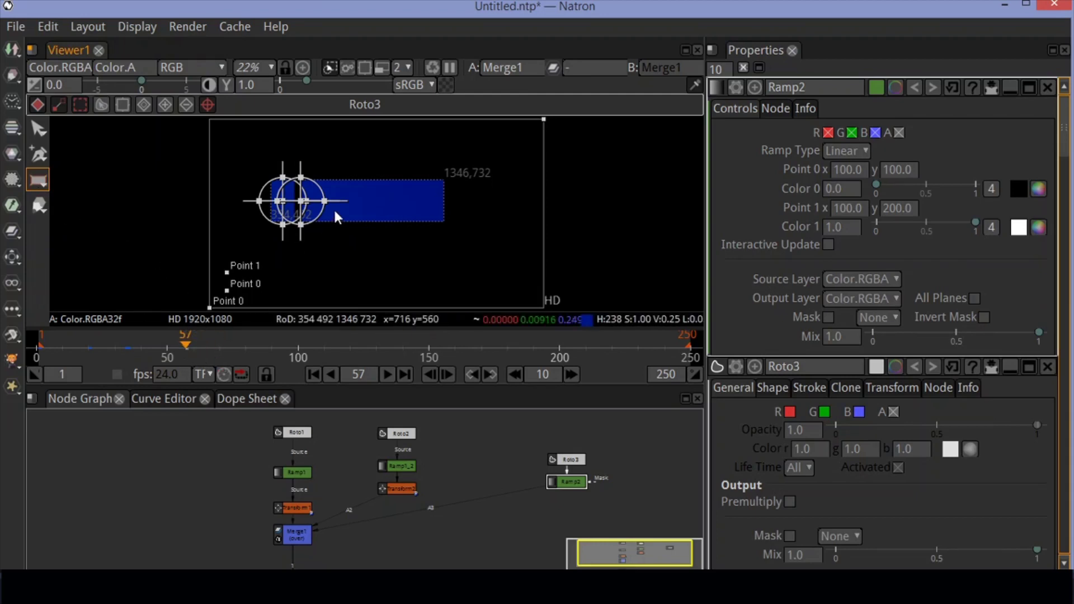
mouse_move(335, 211)
left_mouse_down()
mouse_move(417, 238)
mouse_move(462, 234)
left_mouse_up()
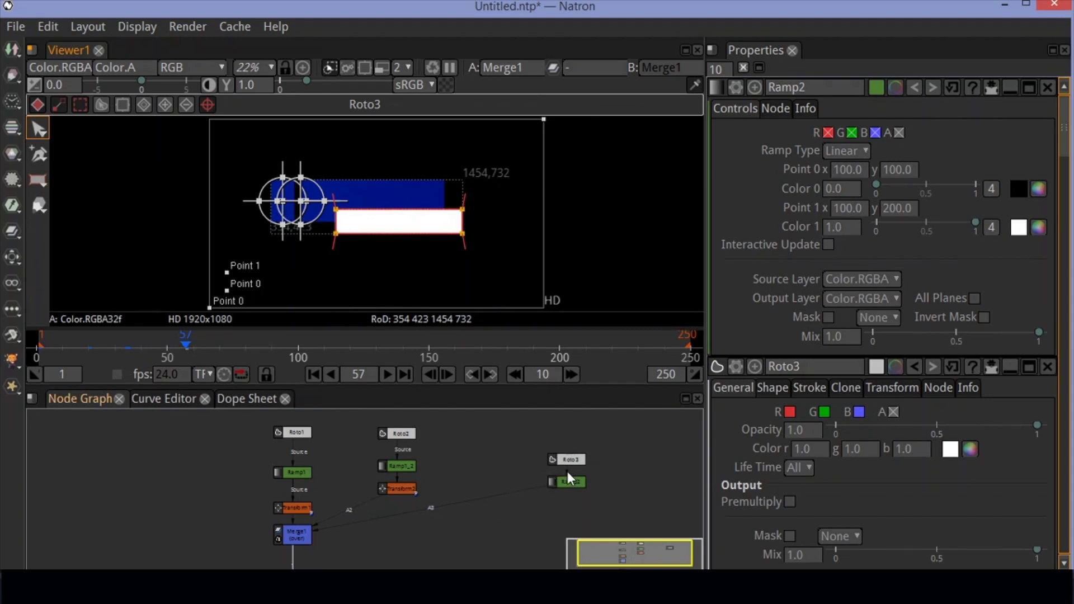
left_click_drag(568, 476, 603, 478)
key("f")
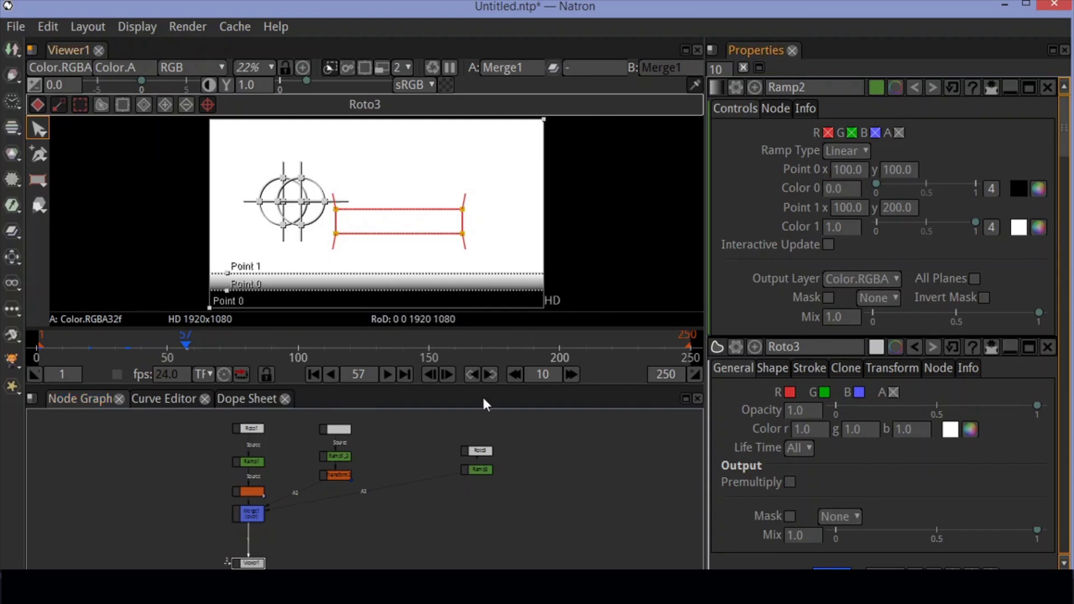
- Move Ramp2's Point 0 and Point 1 handles onto the rectangle to angle the gradient
left_click(480, 469)
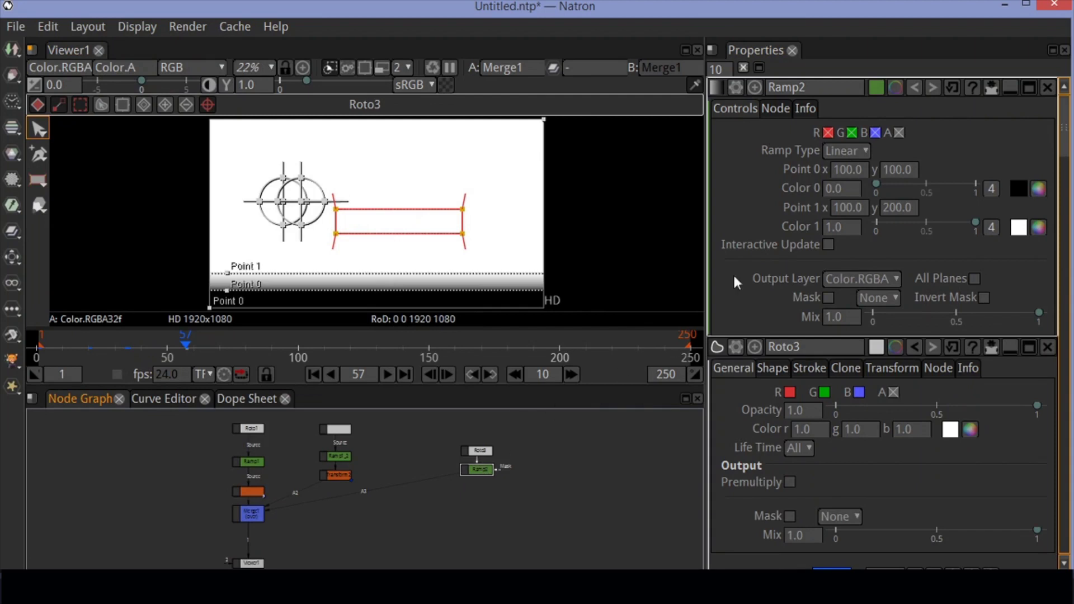
left_click(842, 169)
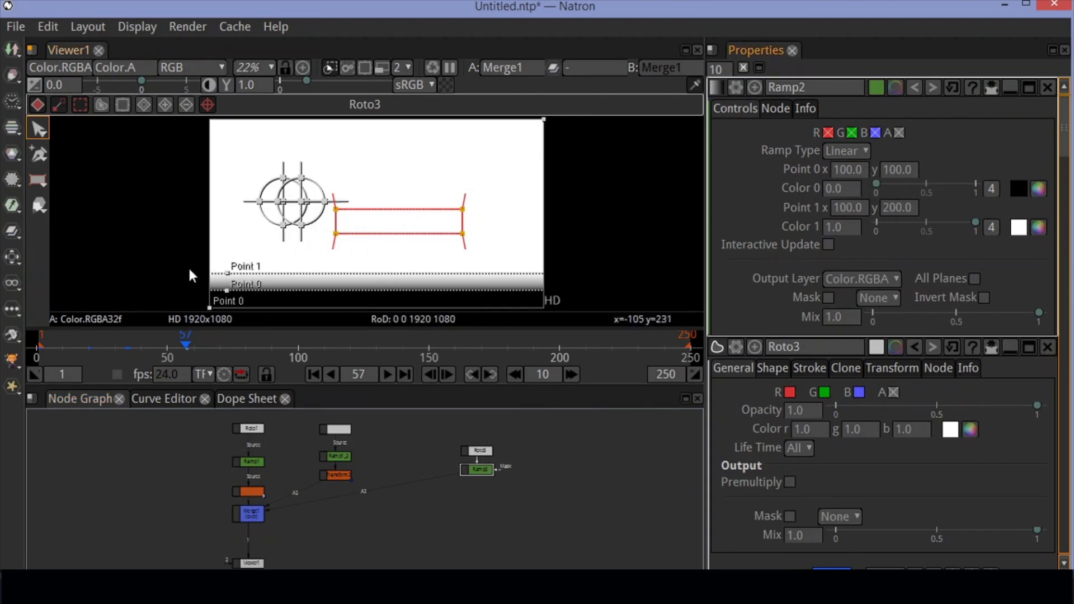
left_click_drag(227, 273, 382, 223)
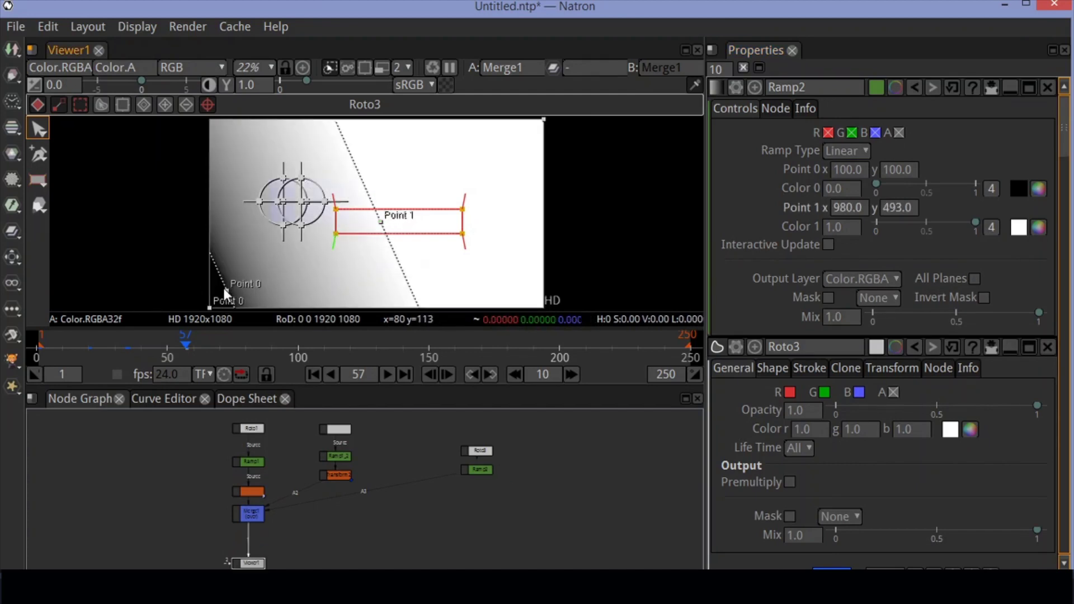
left_click_drag(227, 288, 368, 277)
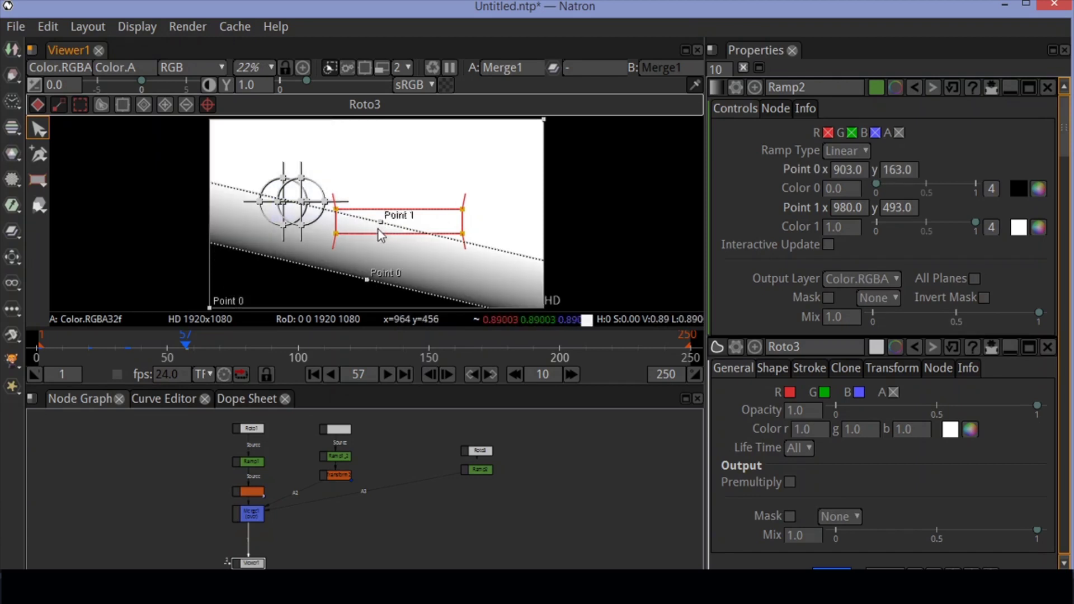
left_click_drag(381, 223, 423, 212)
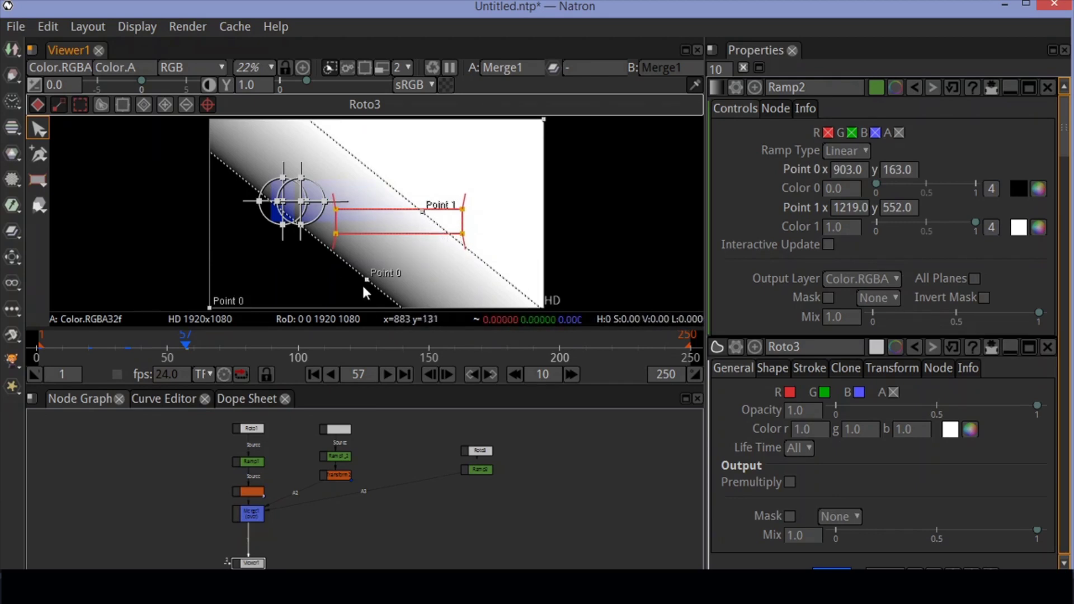
left_click_drag(365, 279, 392, 284)
- Refine the gradient to run from (1047, 140) to (1262, 603) and mask it with Roto3
left_click_drag(426, 217, 430, 218)
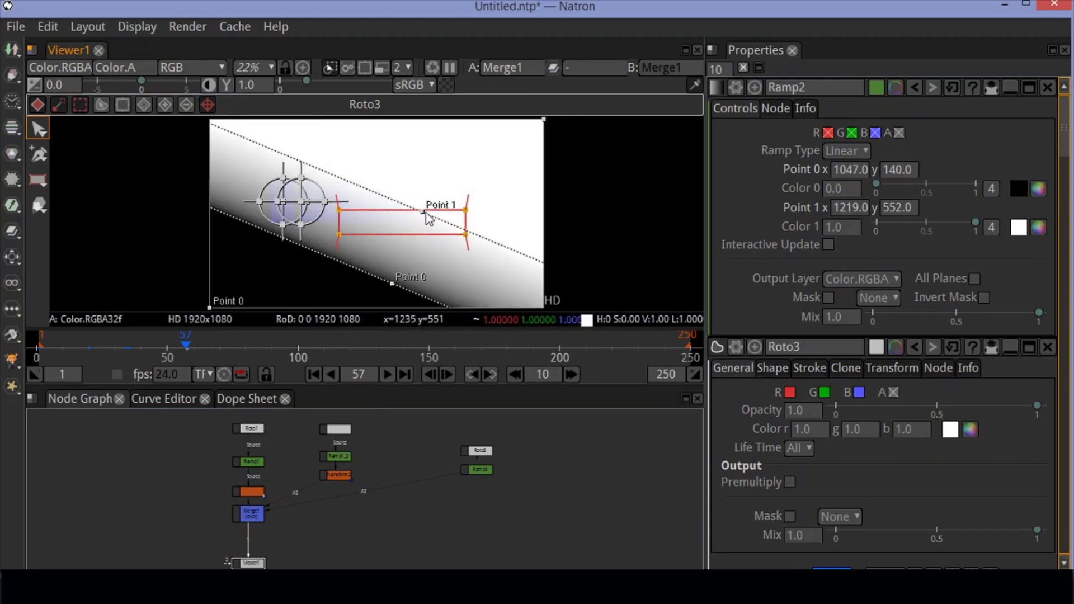
scroll(427, 218, "up", 3)
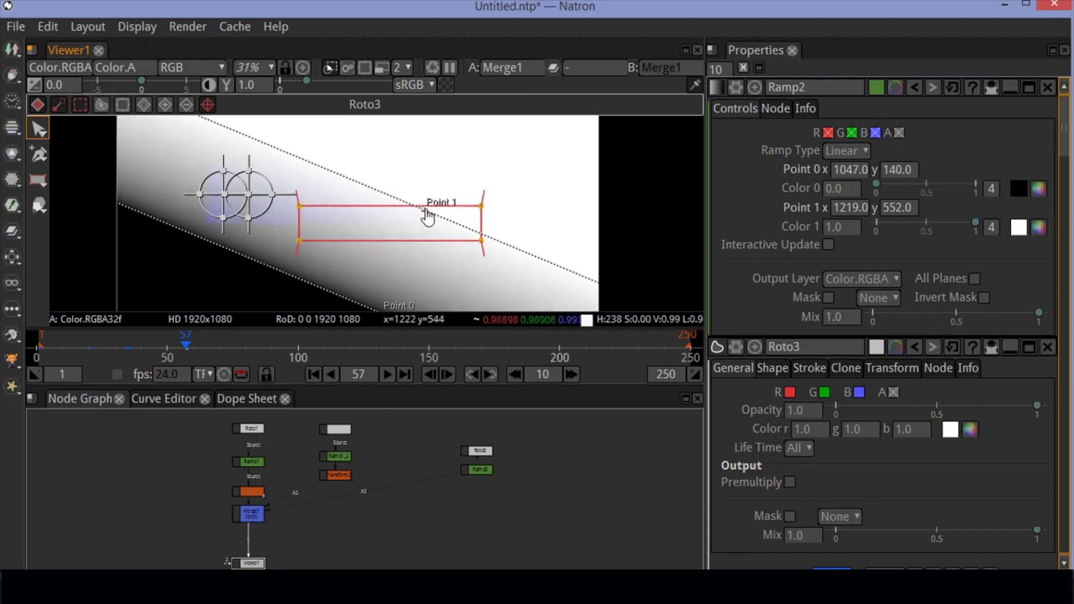
left_click_drag(425, 212, 432, 216)
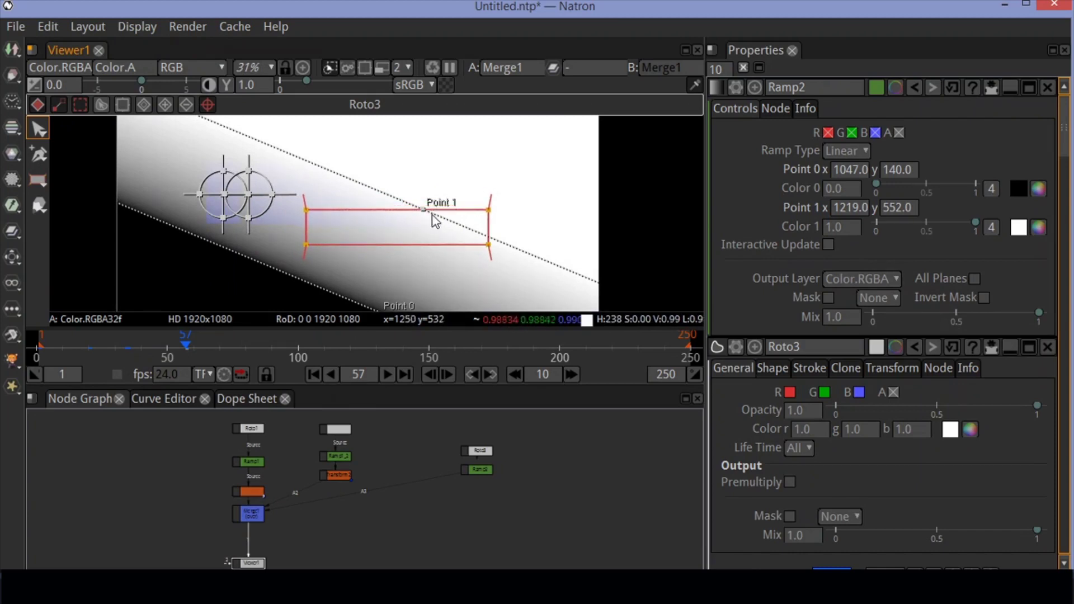
scroll(429, 215, "up", 10)
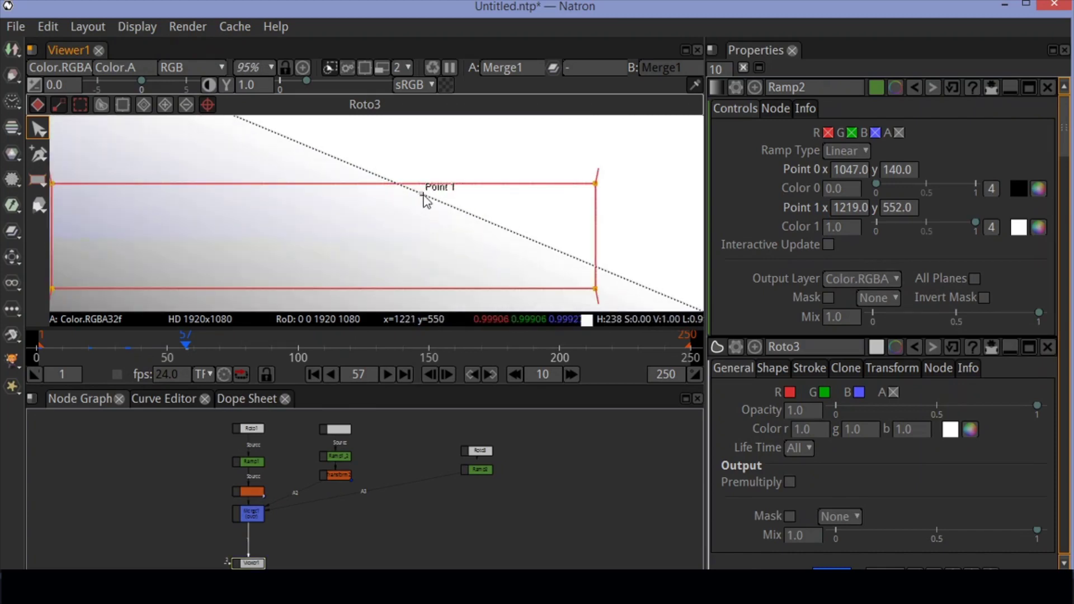
left_click_drag(424, 196, 457, 162)
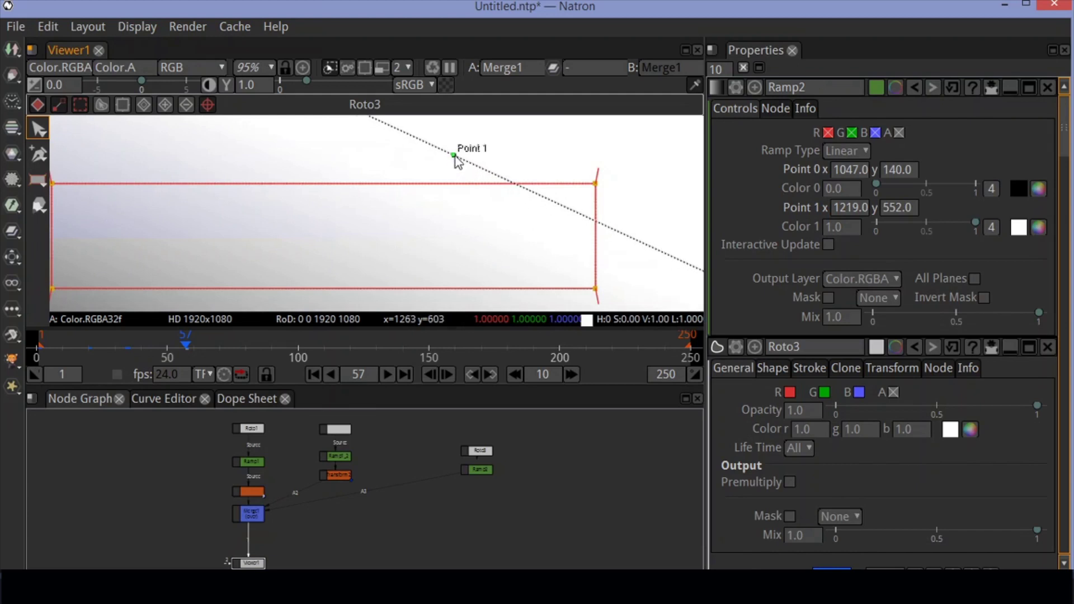
scroll(427, 201, "down", 12)
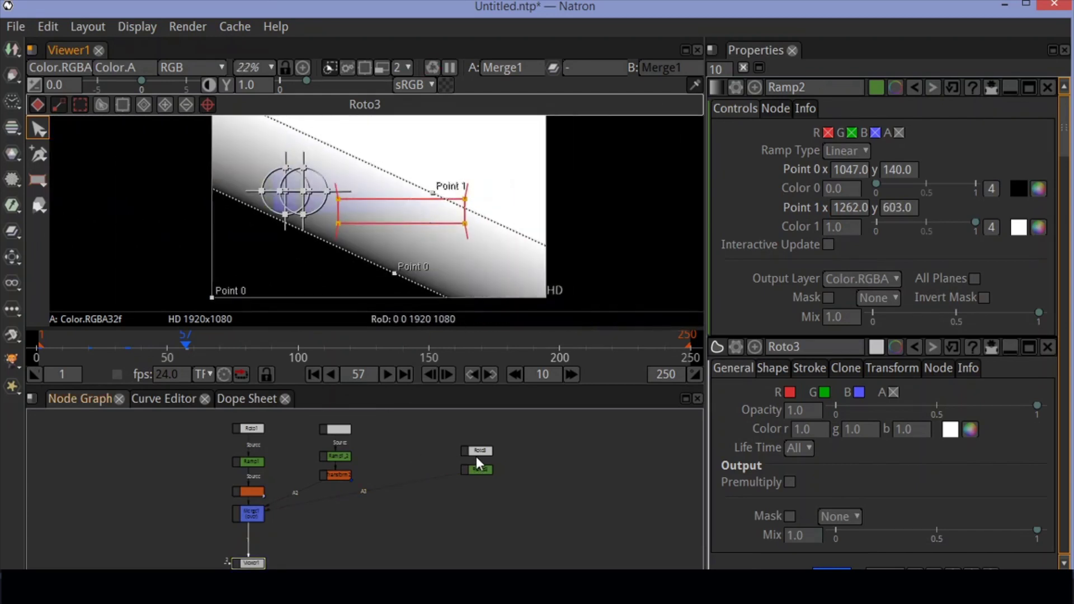
left_click_drag(475, 456, 475, 468)
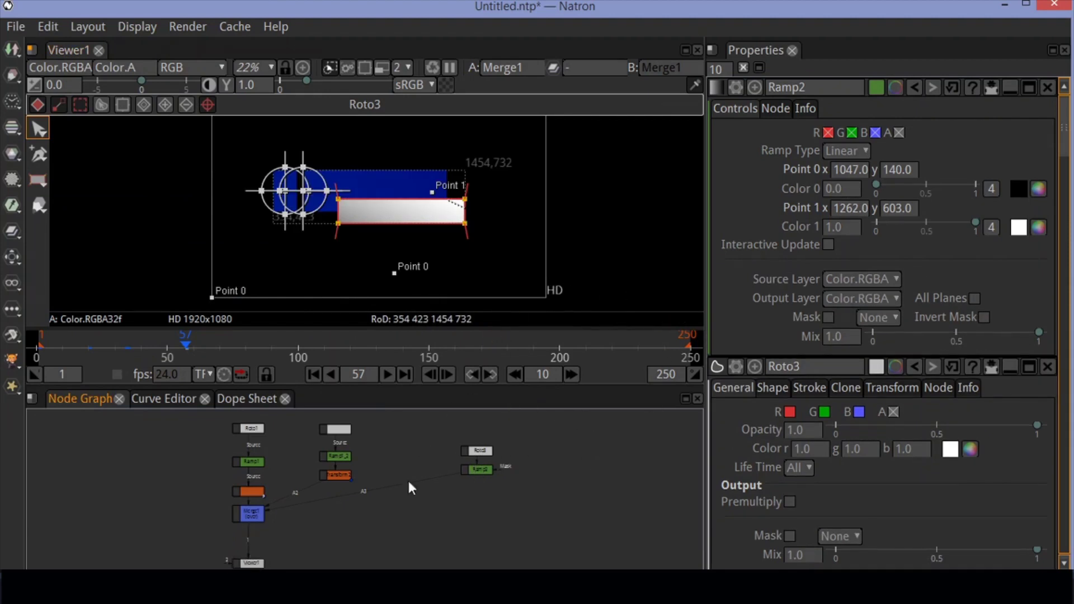
- Add a Transform3 node after Ramp2 feeding Merge1, and move the playhead to frame 30
right_click(595, 463)
mouse_move(642, 395)
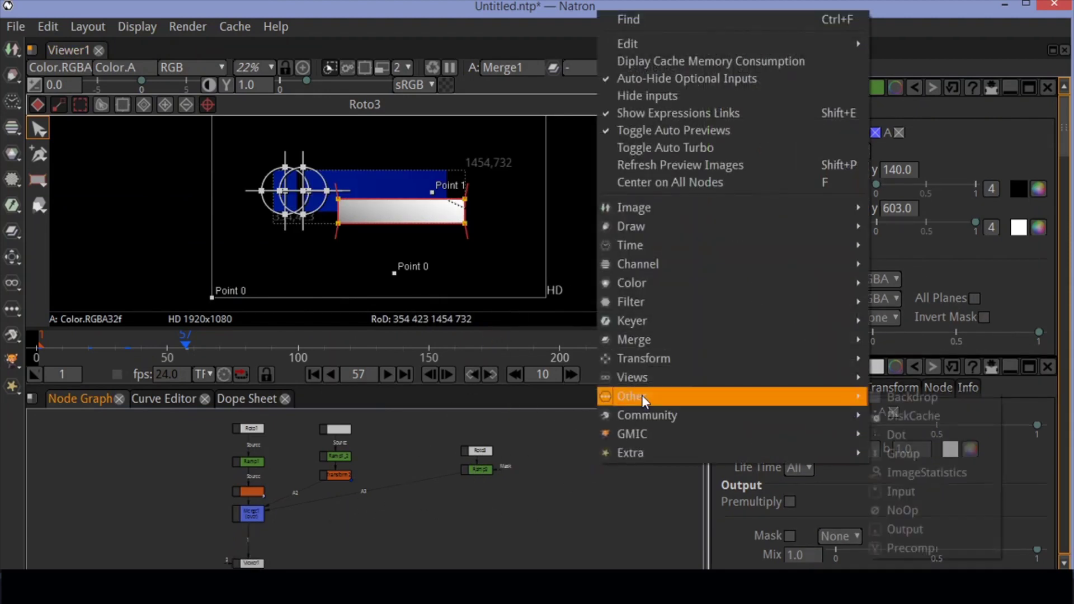
mouse_move(647, 365)
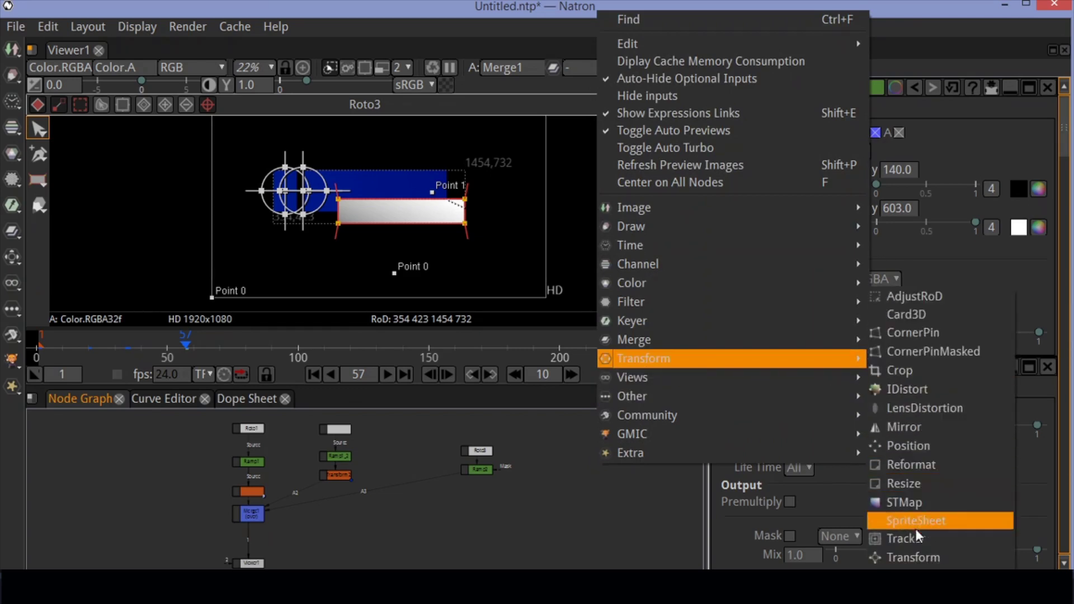
left_click(915, 555)
left_click_drag(376, 499, 394, 492)
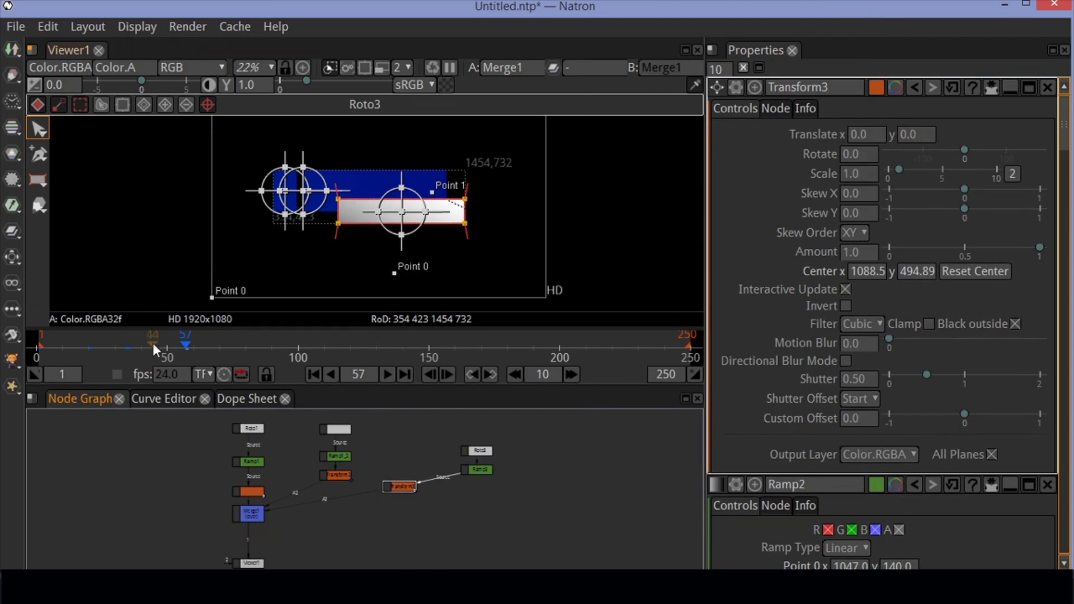
left_click_drag(186, 342, 114, 348)
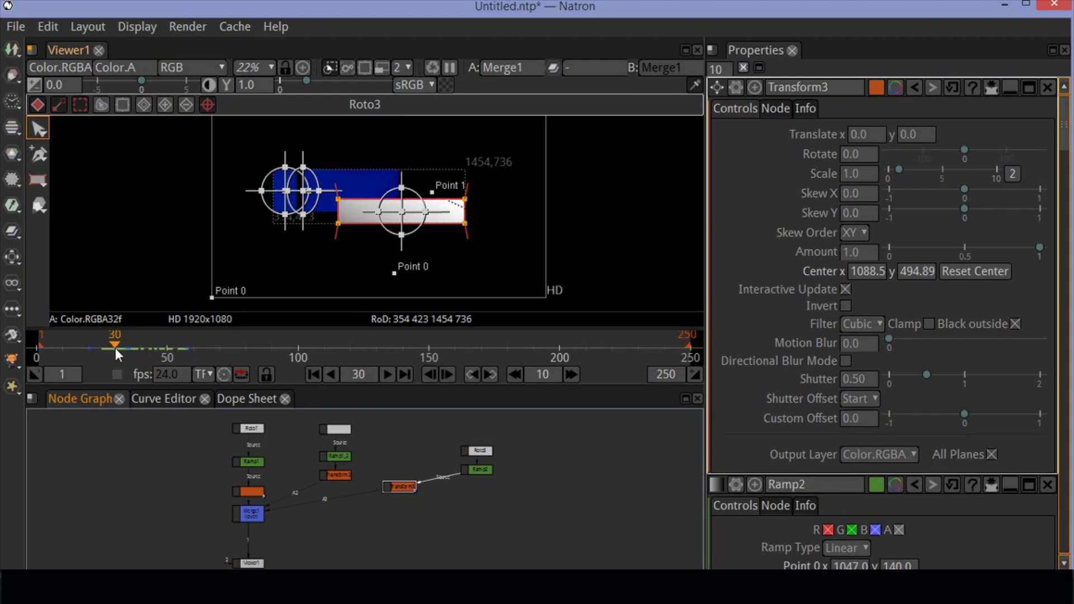
- Set a keyframe on Transform3's Scale with value 0 at frame 30
right_click(868, 180)
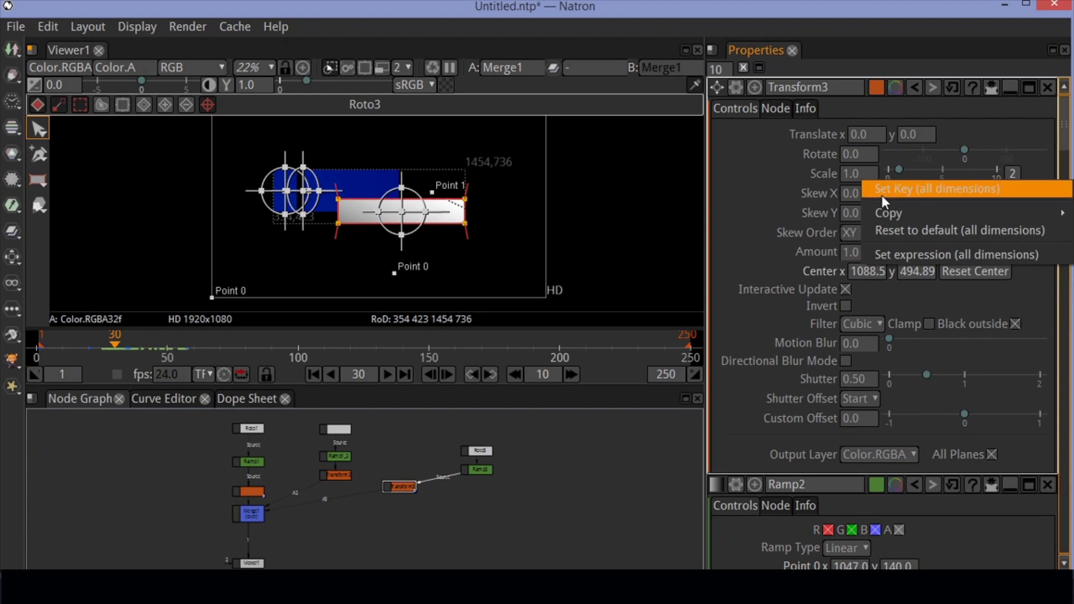
left_click(882, 195)
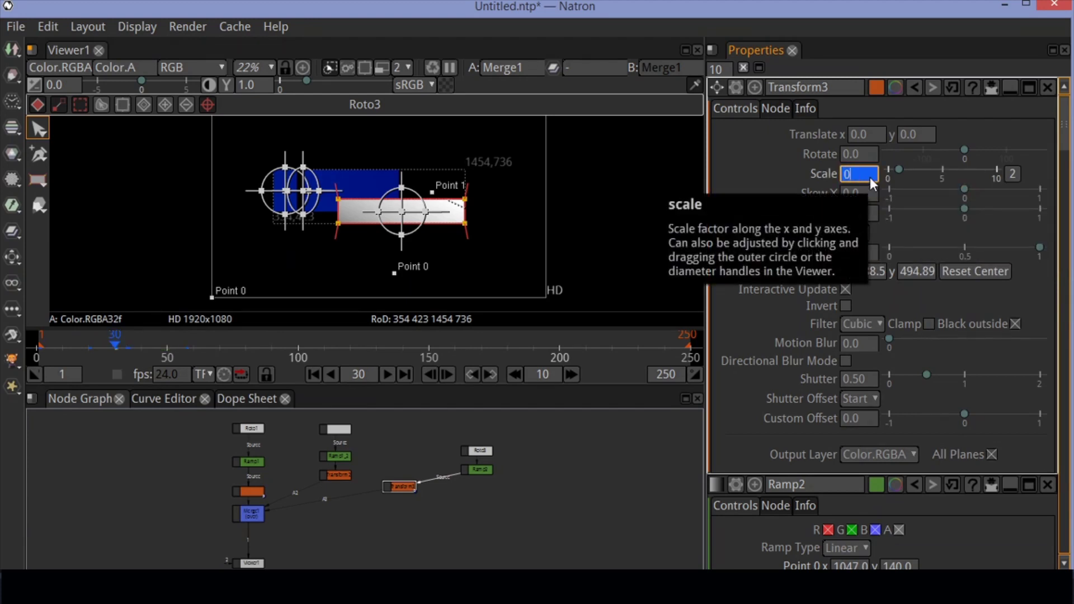
type("0")
key("Return")
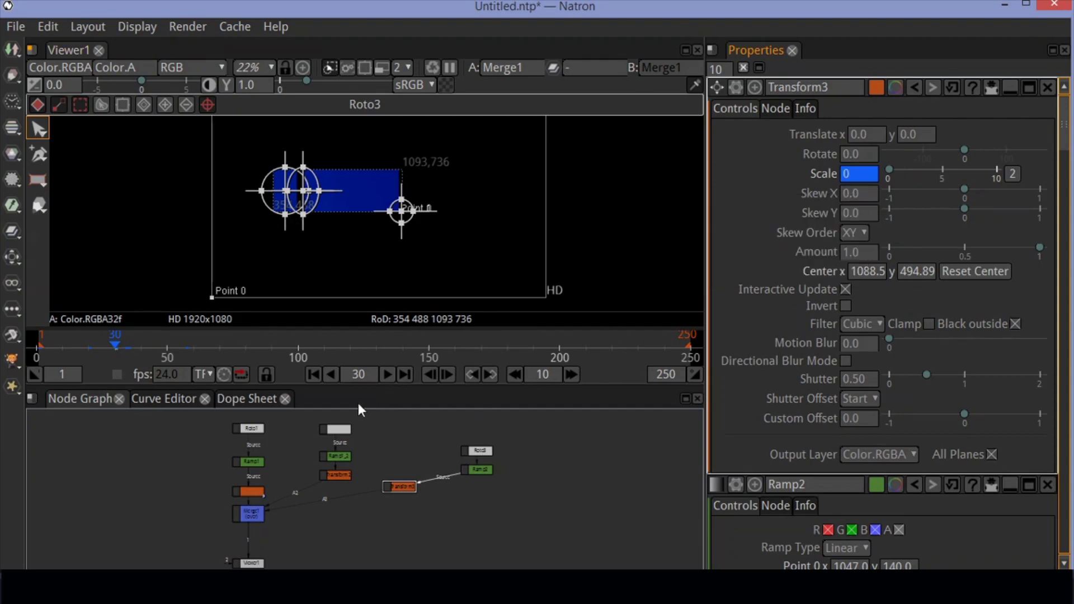
- Key Scale 1.0 at frame 45, then play from the first frame to preview
left_click_drag(115, 343, 153, 344)
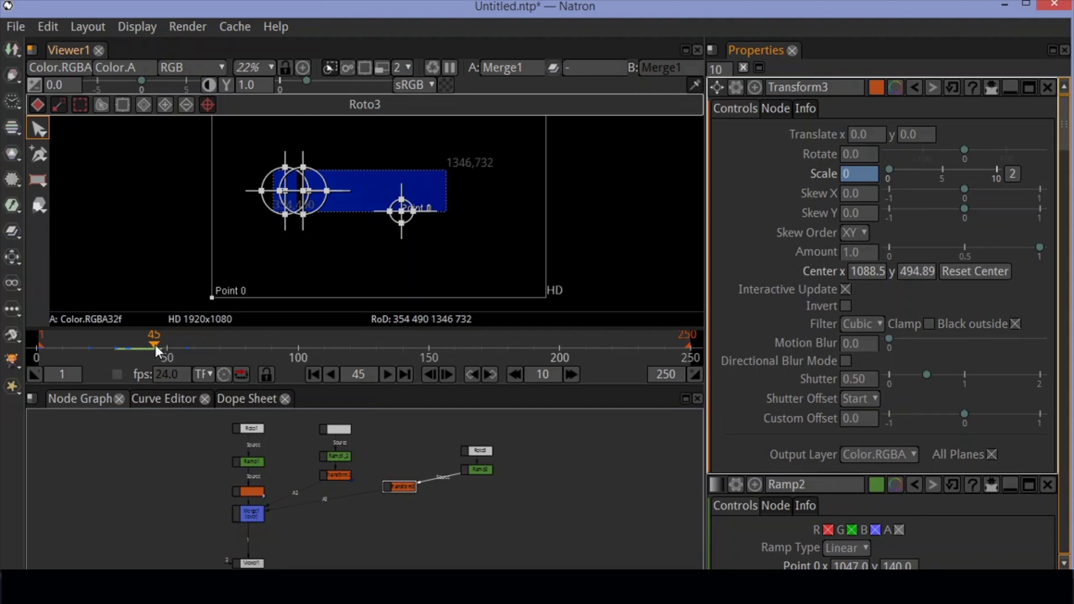
left_click(871, 180)
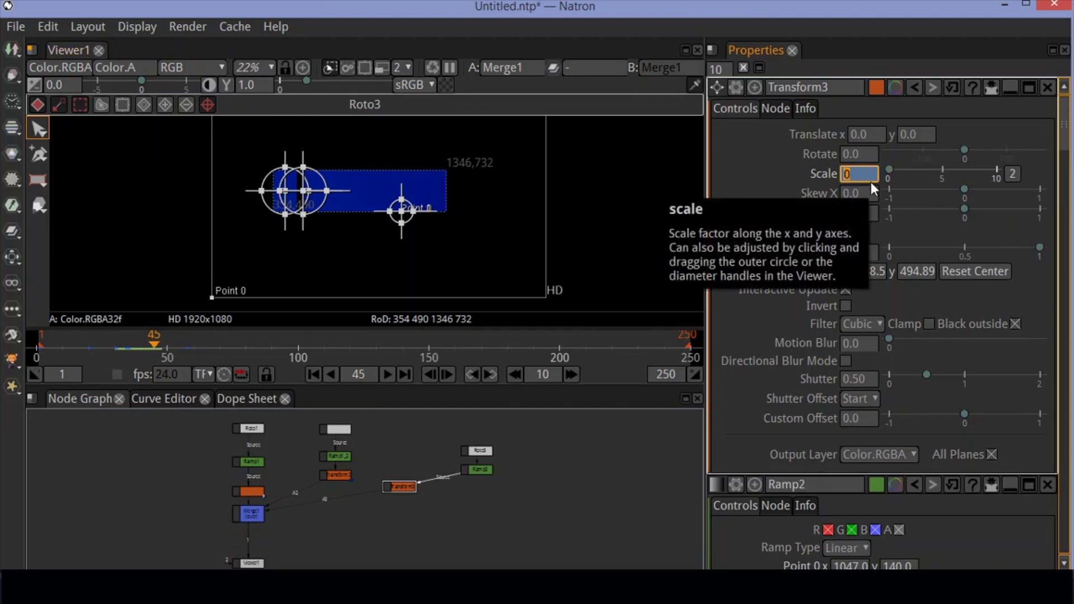
type("1.")
key("Return")
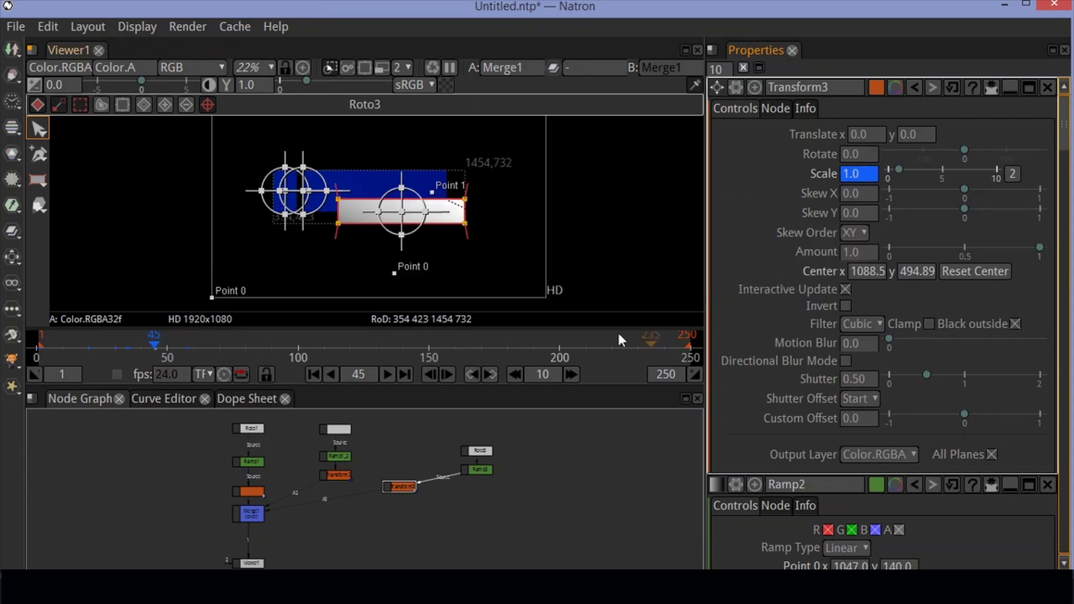
left_click(312, 374)
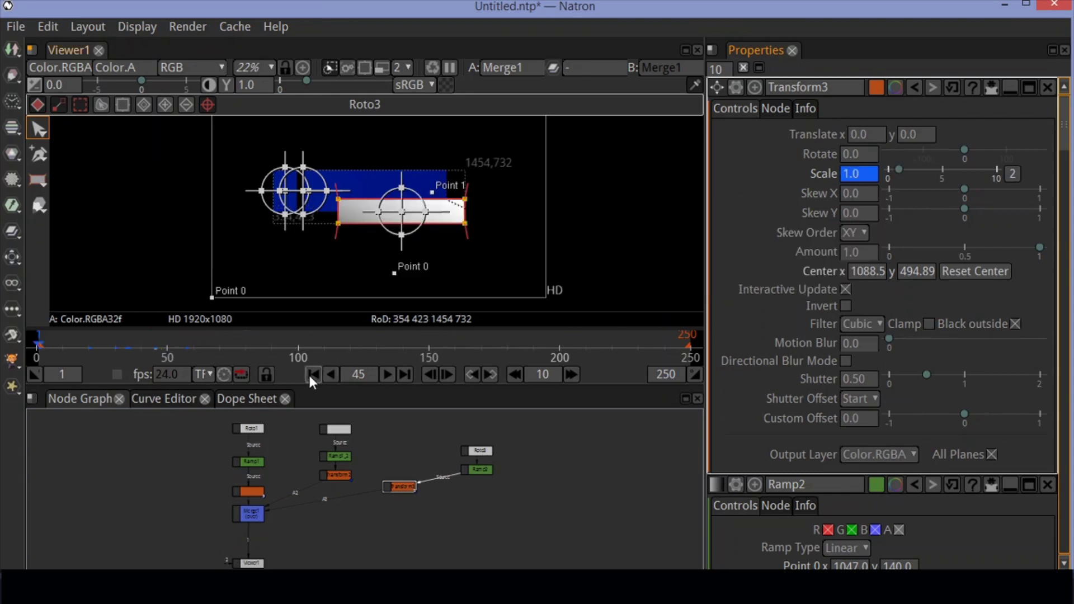
left_click(389, 374)
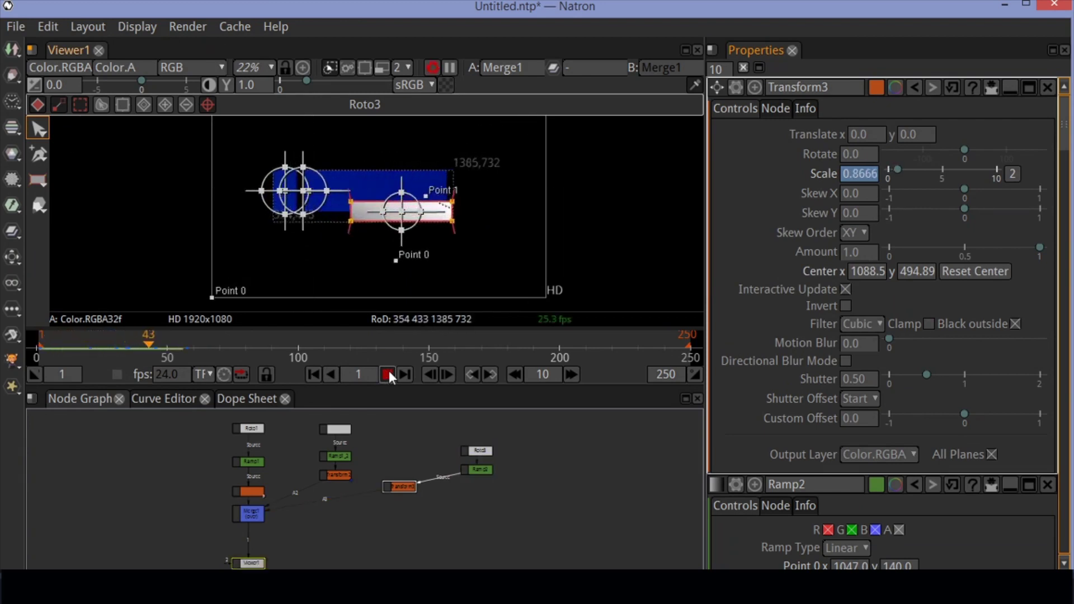
left_click(388, 374)
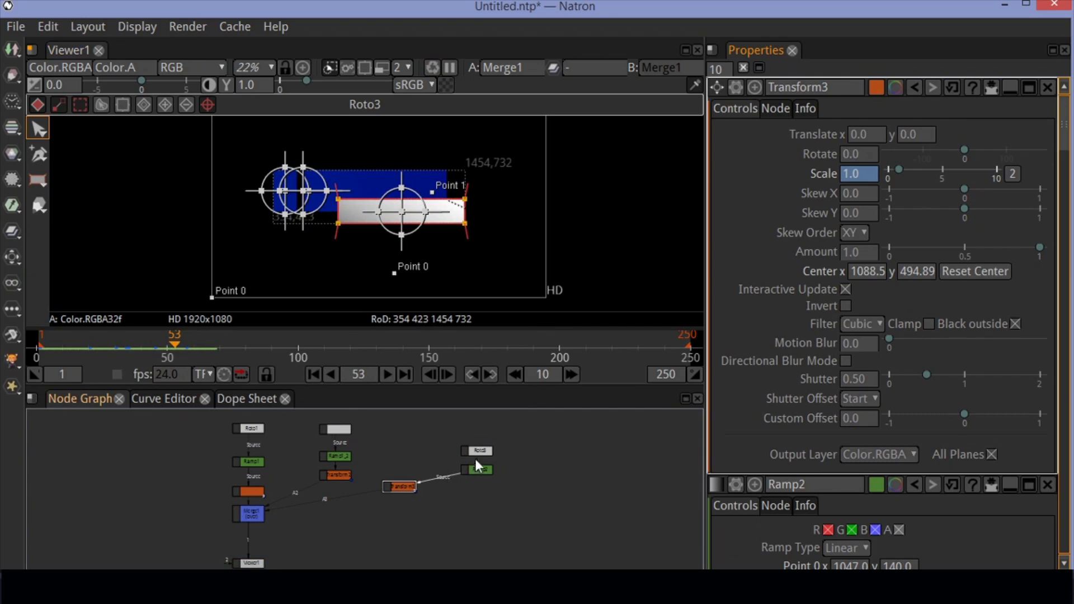
- Stack Roto3 and Ramp2 neatly above Transform3 in the Node Graph
left_click_drag(479, 450, 411, 434)
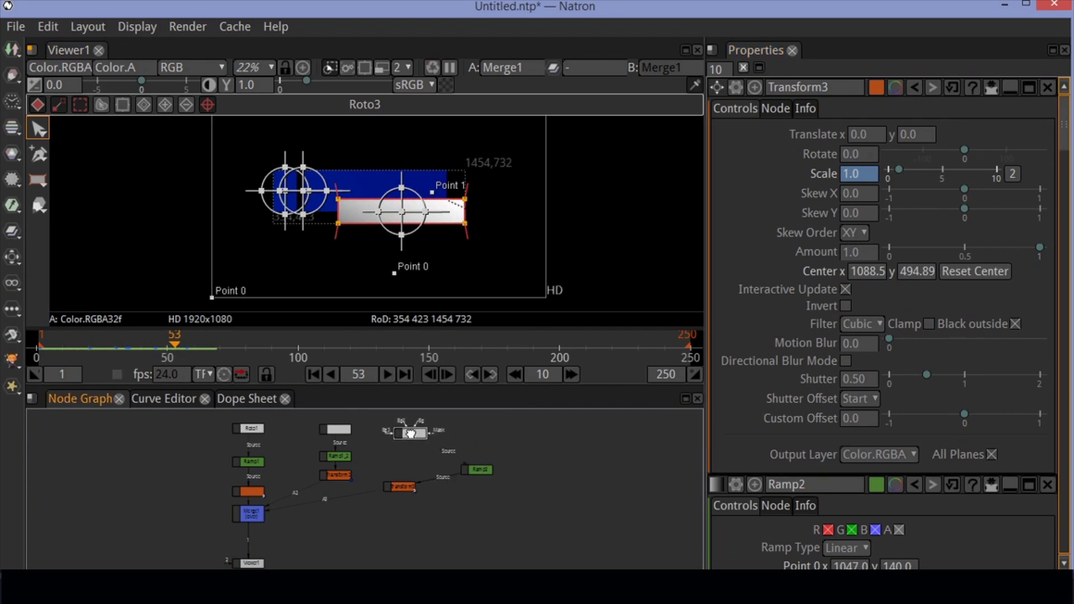
left_click_drag(480, 470, 406, 429)
left_click(467, 457)
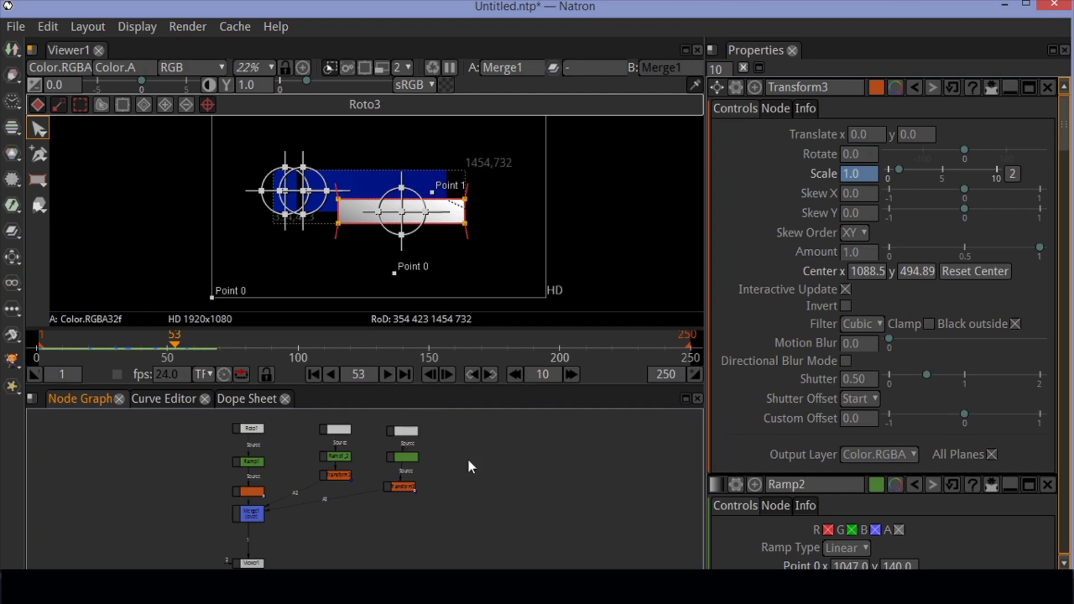
- Set Skew X to 0.5 on both Transform1 and Transform2
left_click(250, 490)
double_click(250, 490)
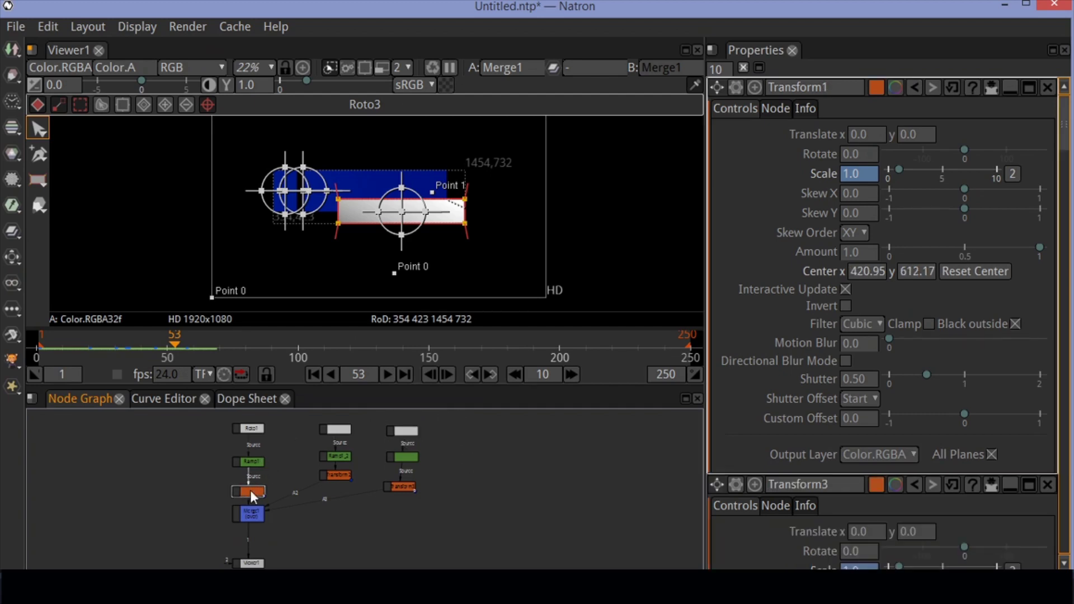
left_click(857, 194)
type("0")
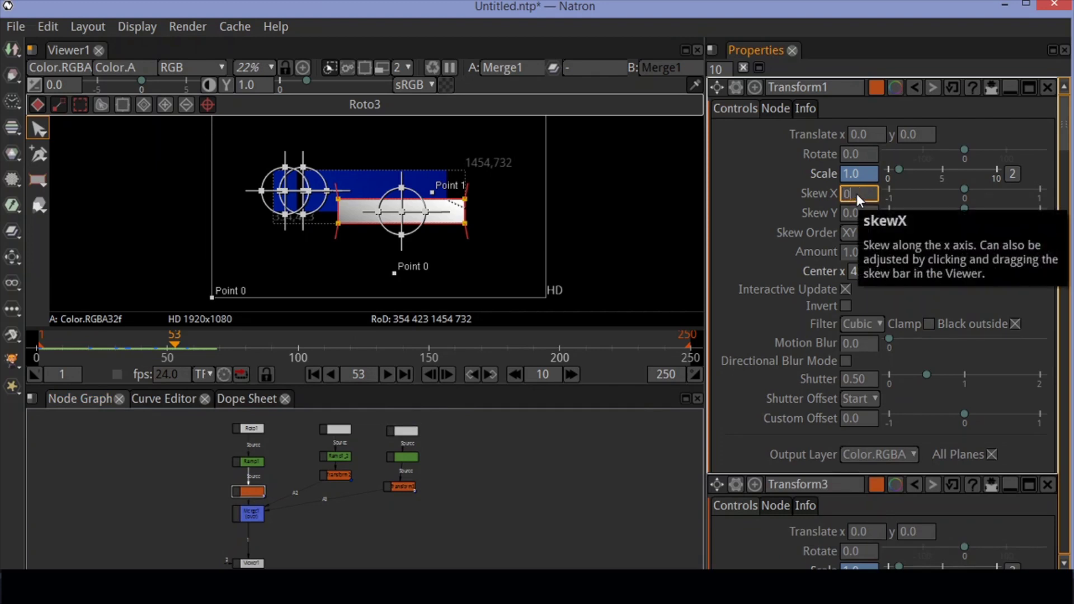
type(".5")
key("Return")
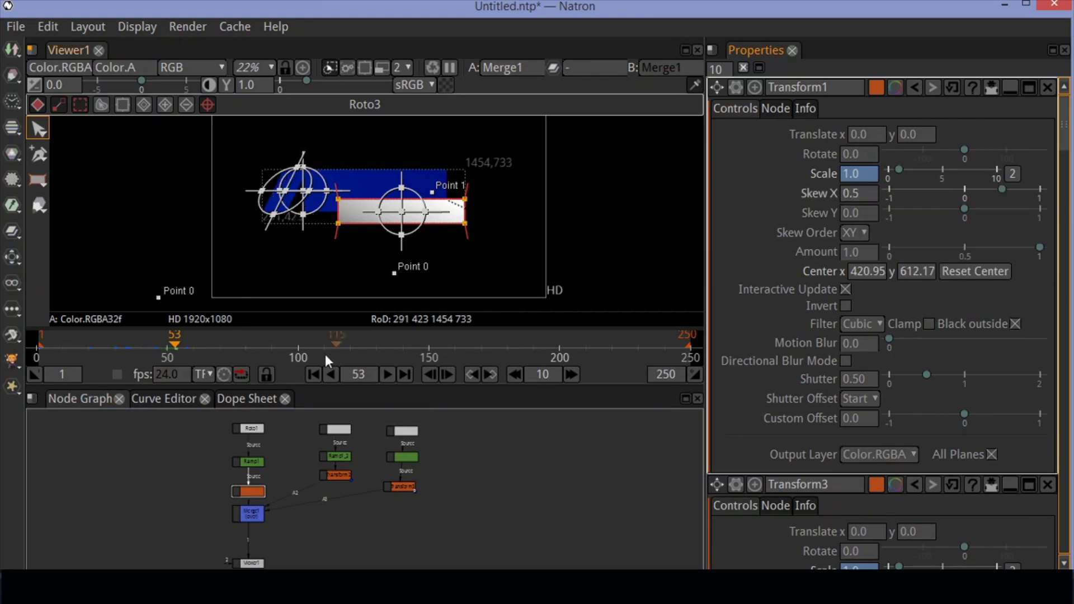
double_click(339, 474)
left_click(862, 155)
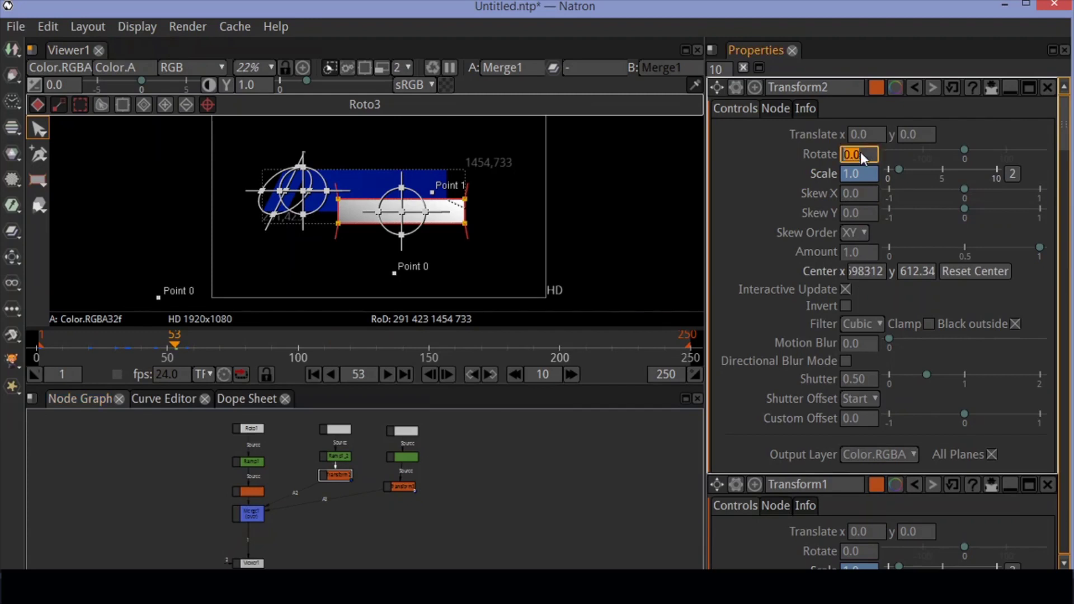
left_click(337, 473)
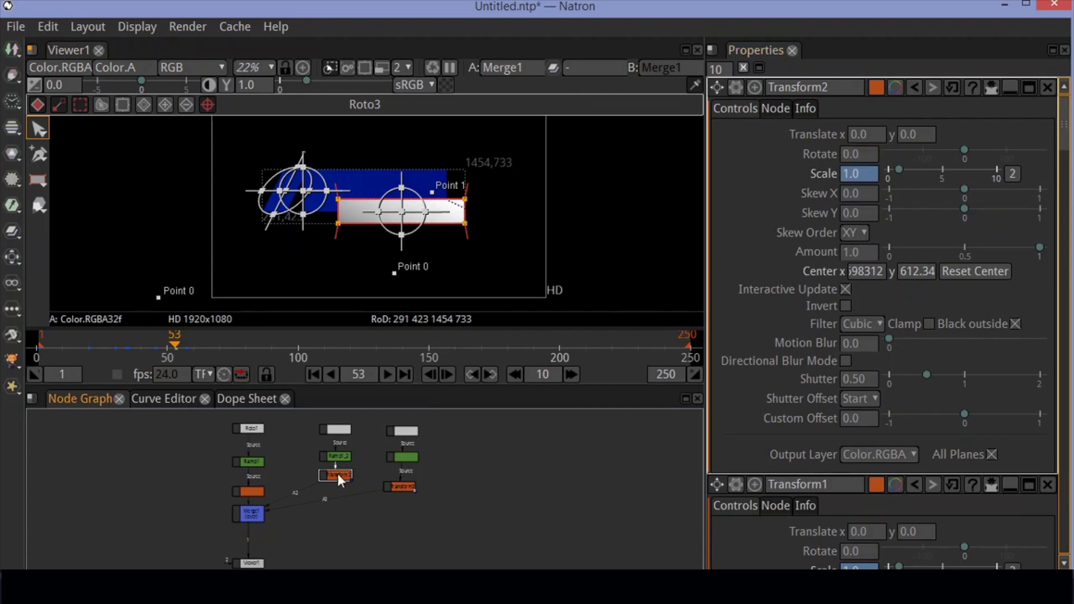
left_click(859, 193)
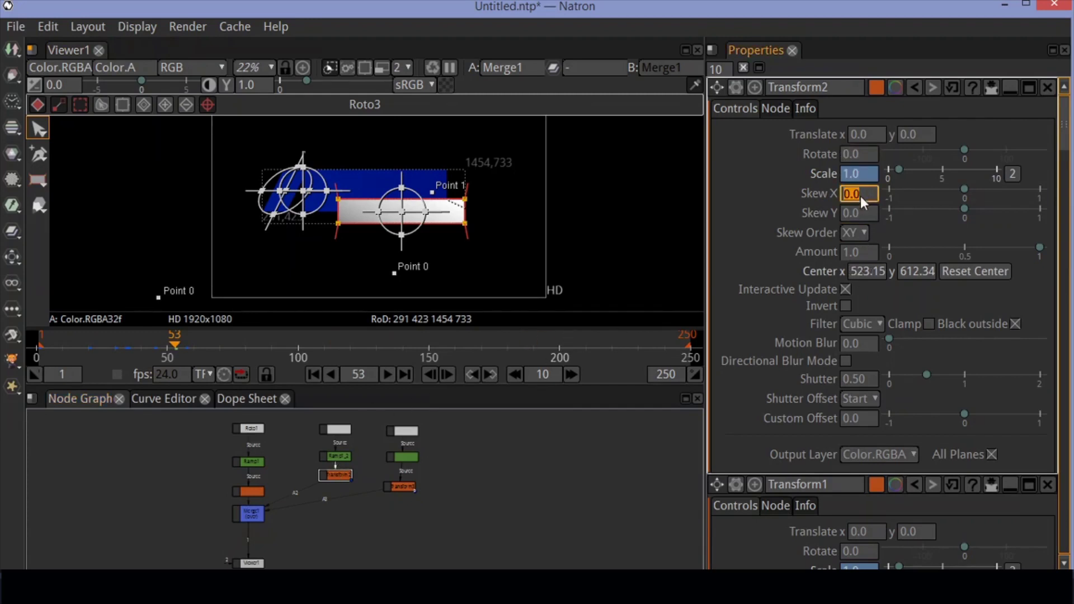
type("0.5")
key("Return")
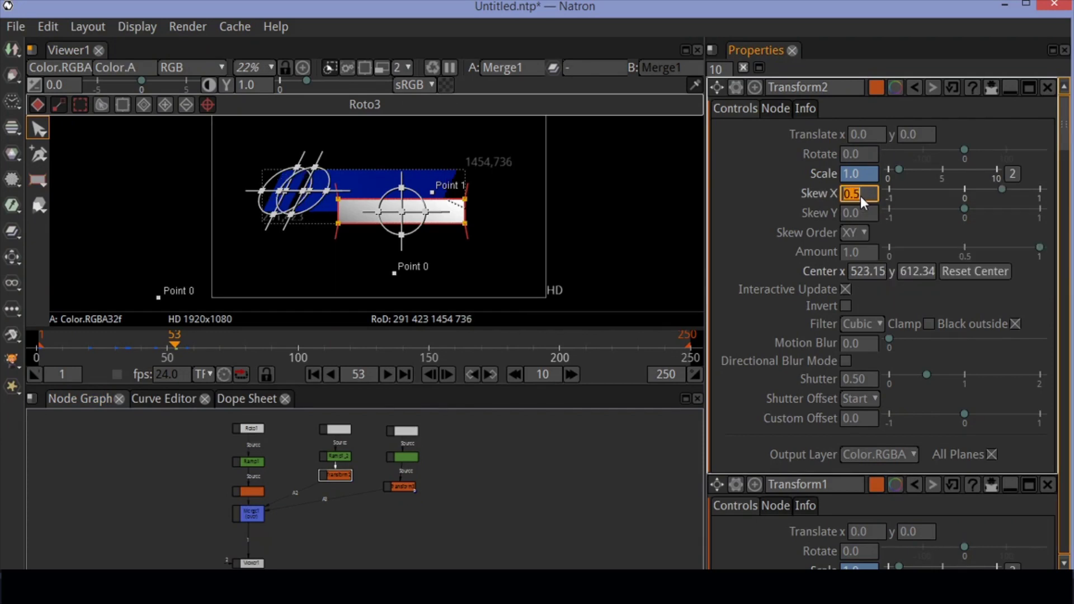
- Set Transform3's Skew X to 0.5 and play back to check the slanted bars
left_click(396, 486)
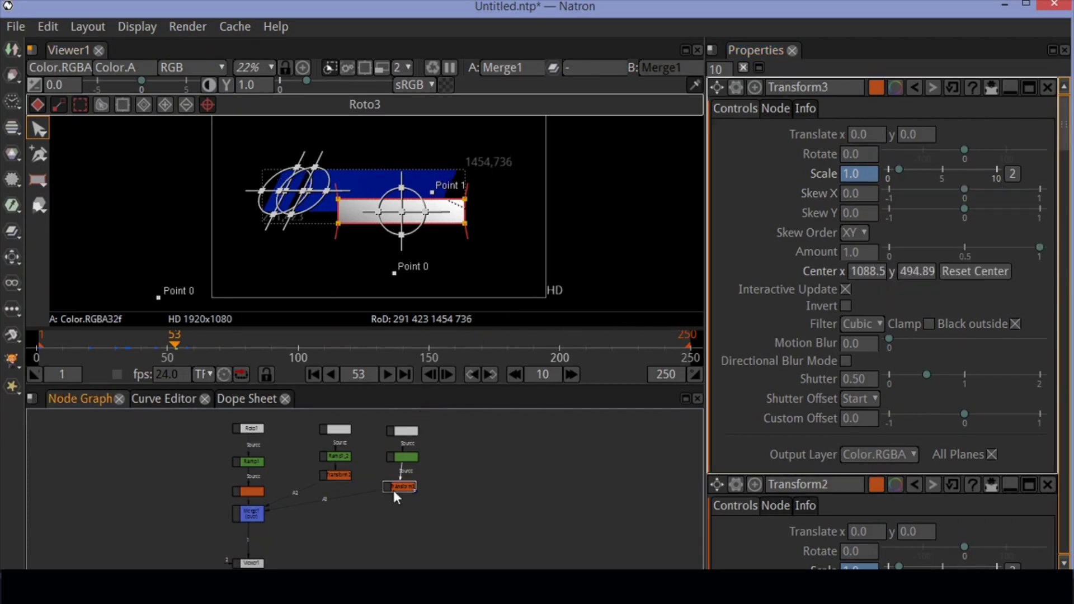
left_click(875, 193)
type("0")
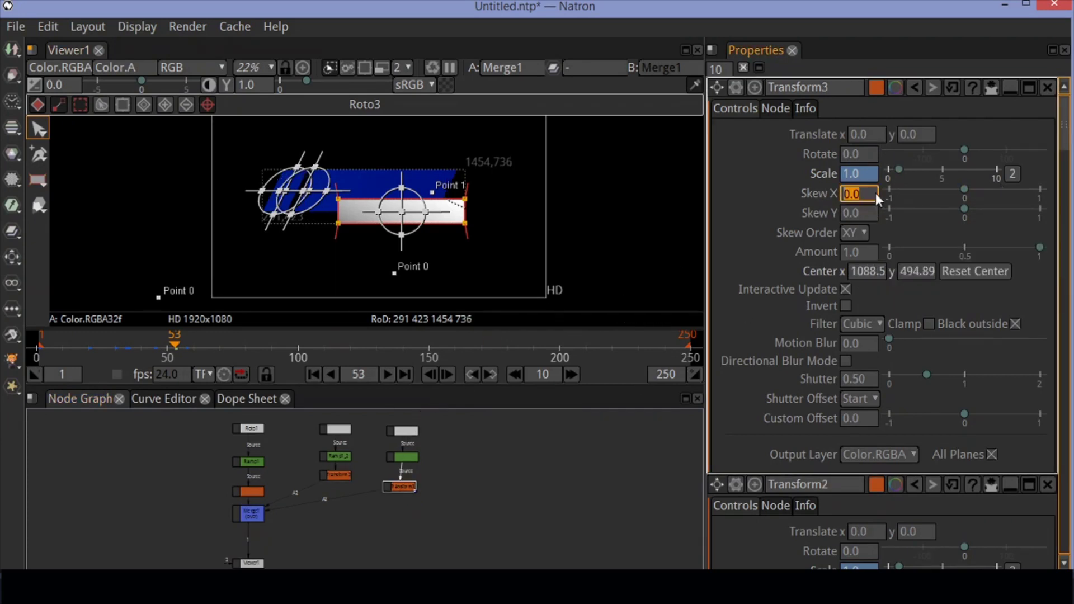
type(".5")
key("Return")
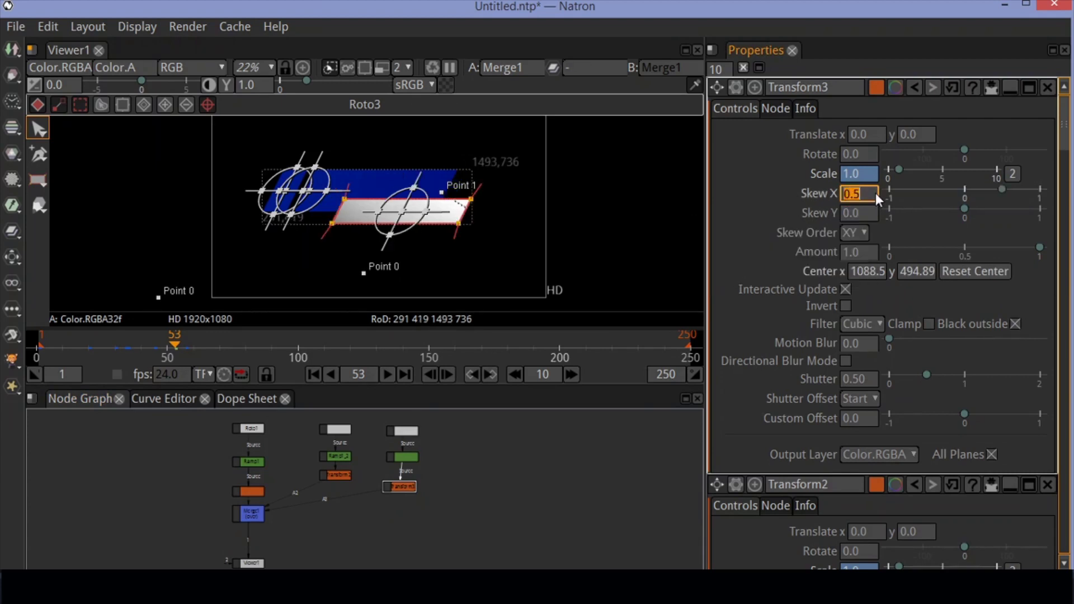
left_click(315, 373)
left_click(386, 373)
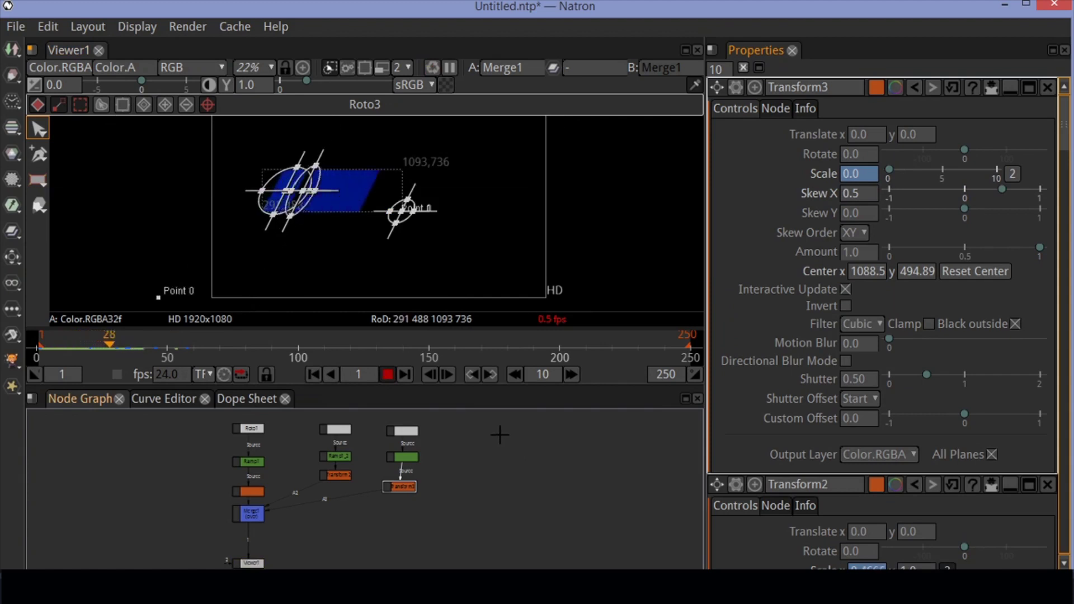
left_click(392, 375)
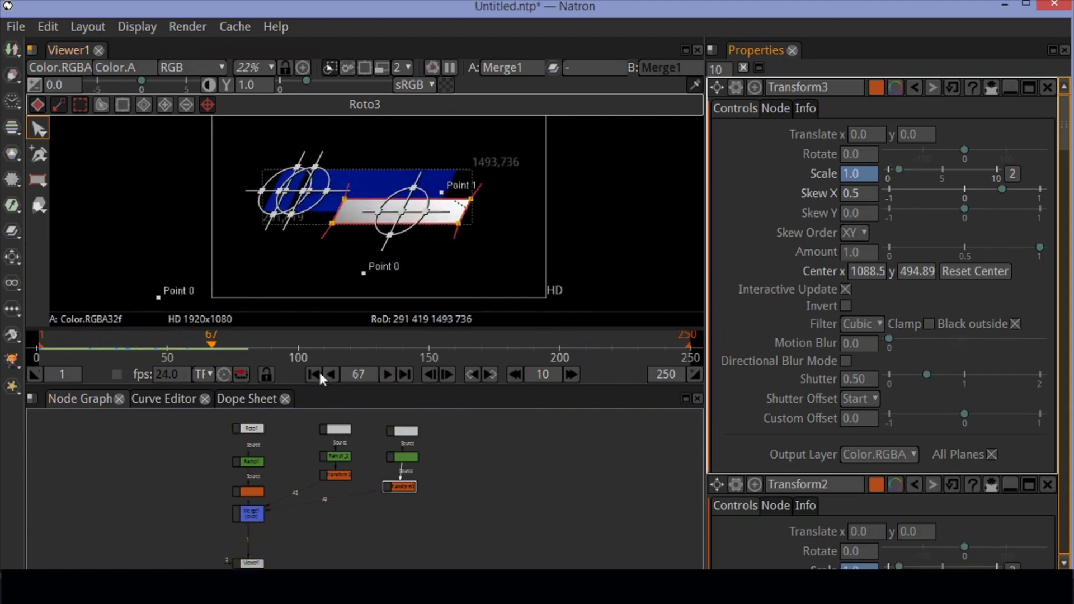
left_click(313, 374)
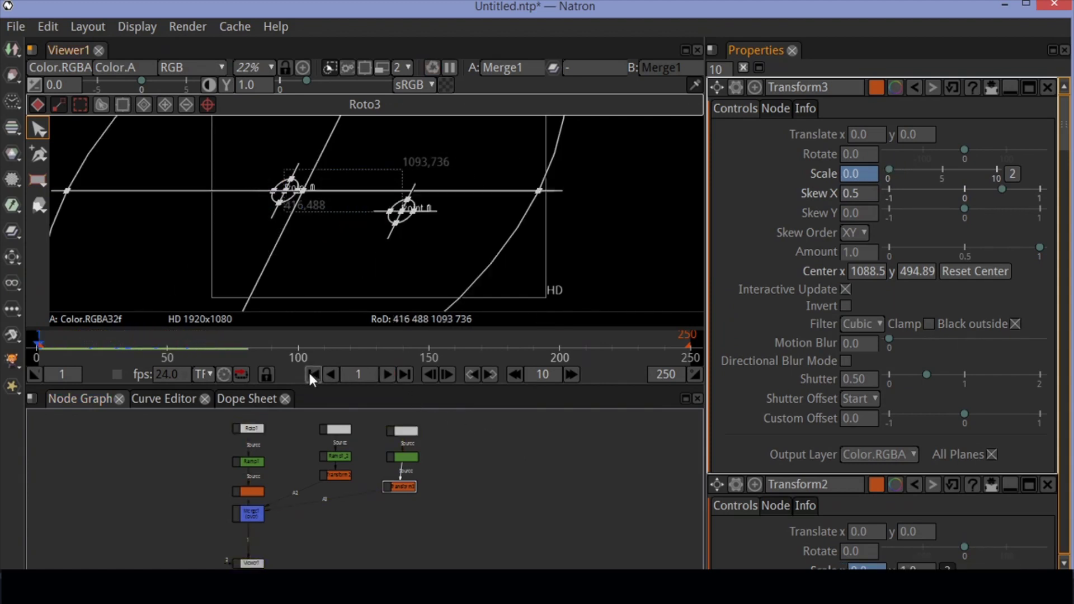
- In the Curve Editor, flatten Transform1's Scale x tangents at frames 1 and 20
left_click(152, 399)
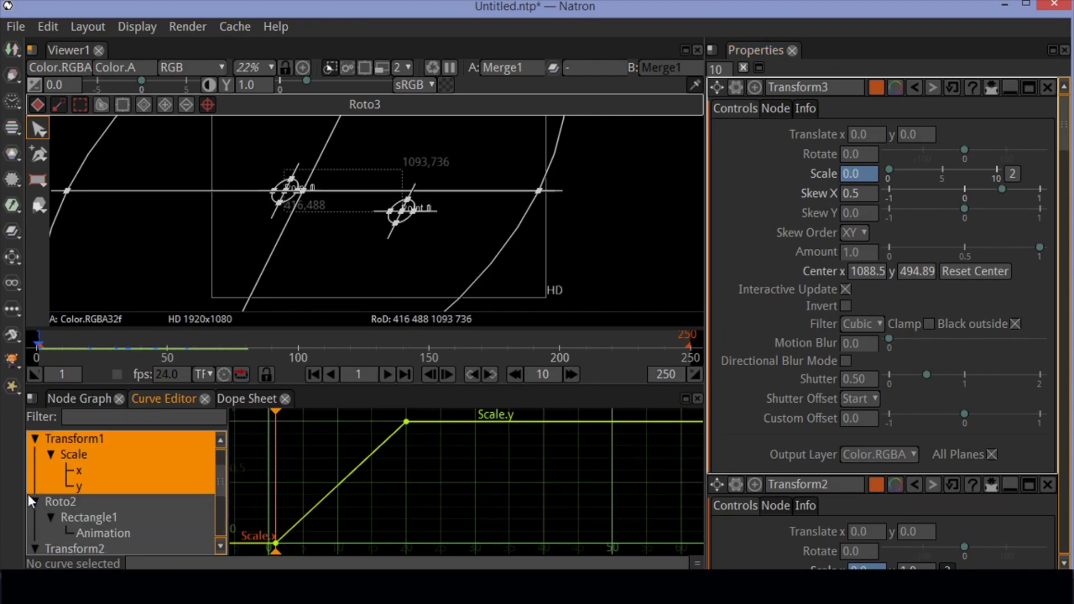
left_click(29, 495)
scroll(29, 495, "up", 1)
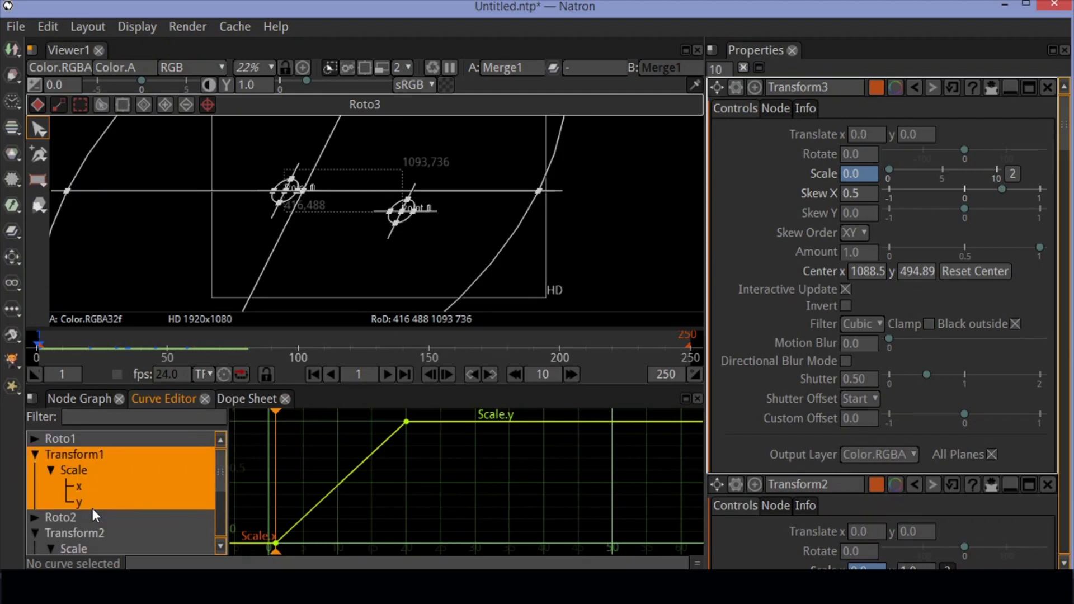
left_click(95, 485)
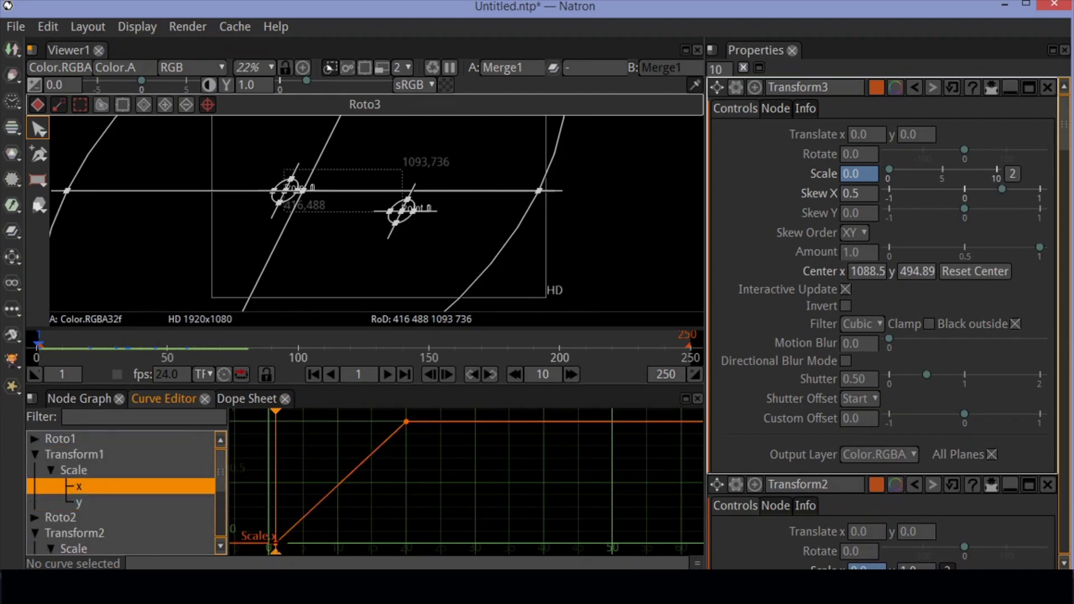
left_click(276, 542)
left_click_drag(295, 525, 319, 543)
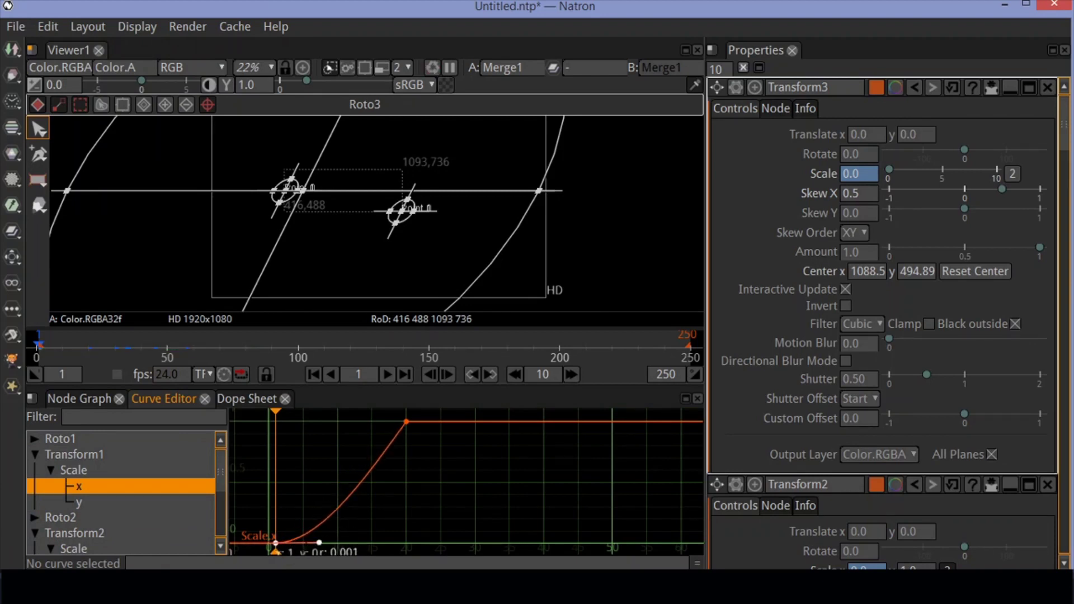
left_click(406, 422)
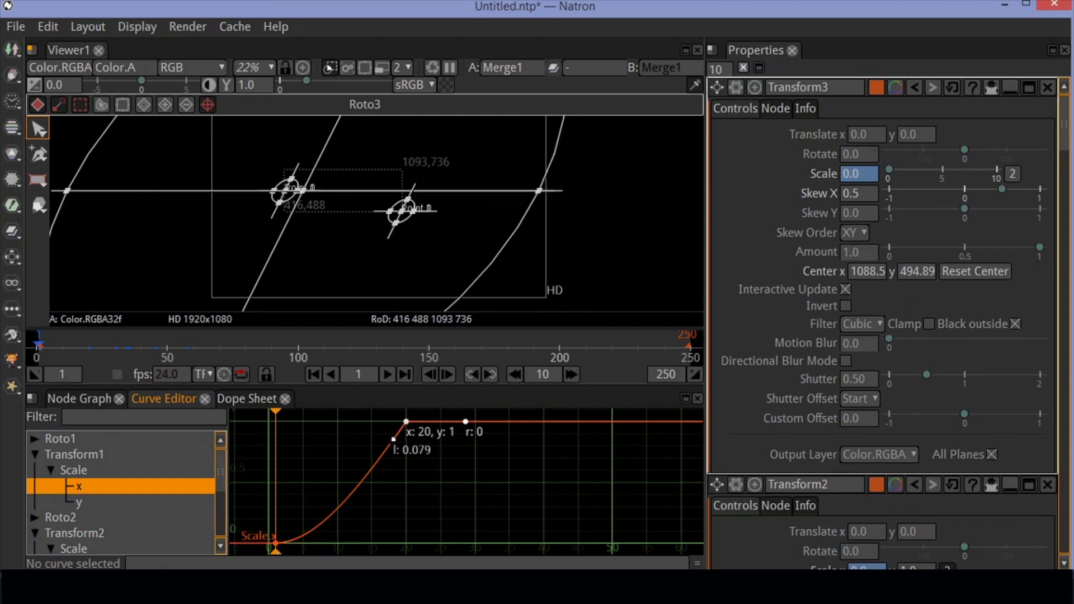
left_click_drag(393, 439, 374, 421)
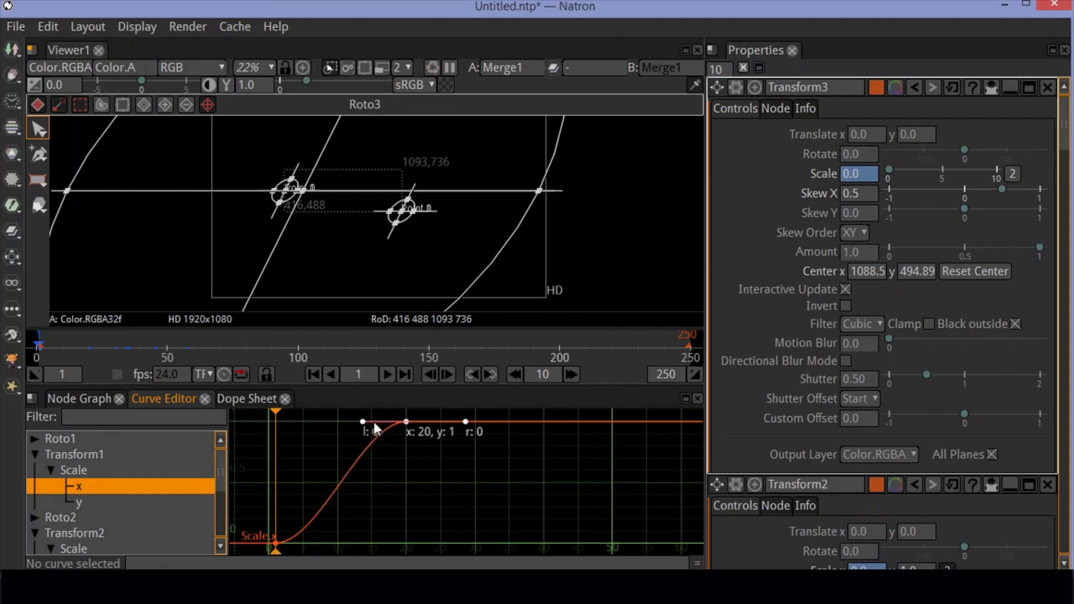
- Ease Transform2's Scale x curve out of frame 20 and into frame 35
scroll(109, 515, "down", 2)
left_click(102, 501)
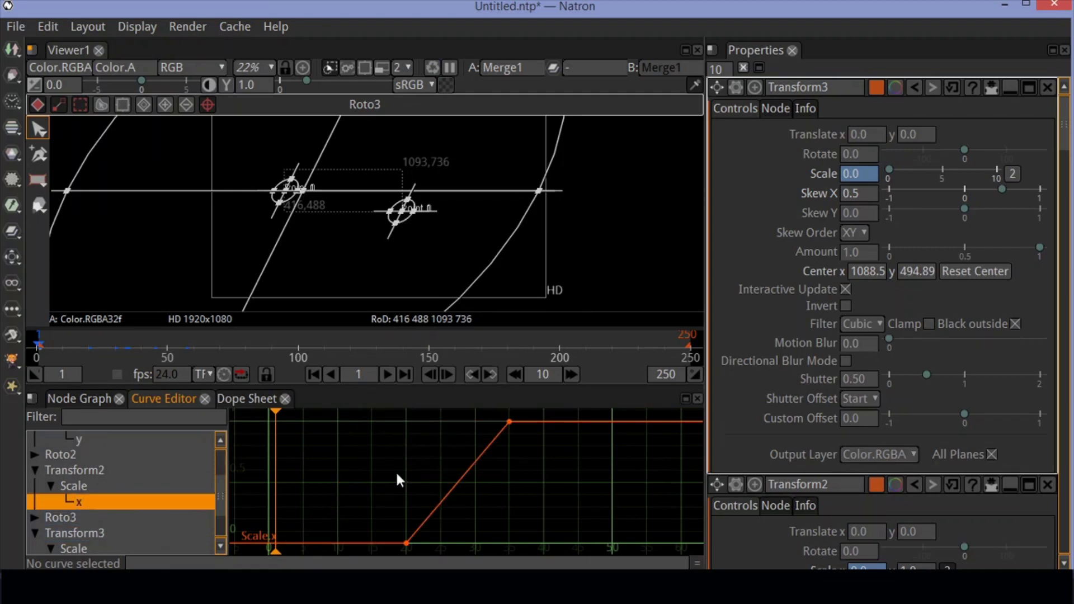
left_click(407, 541)
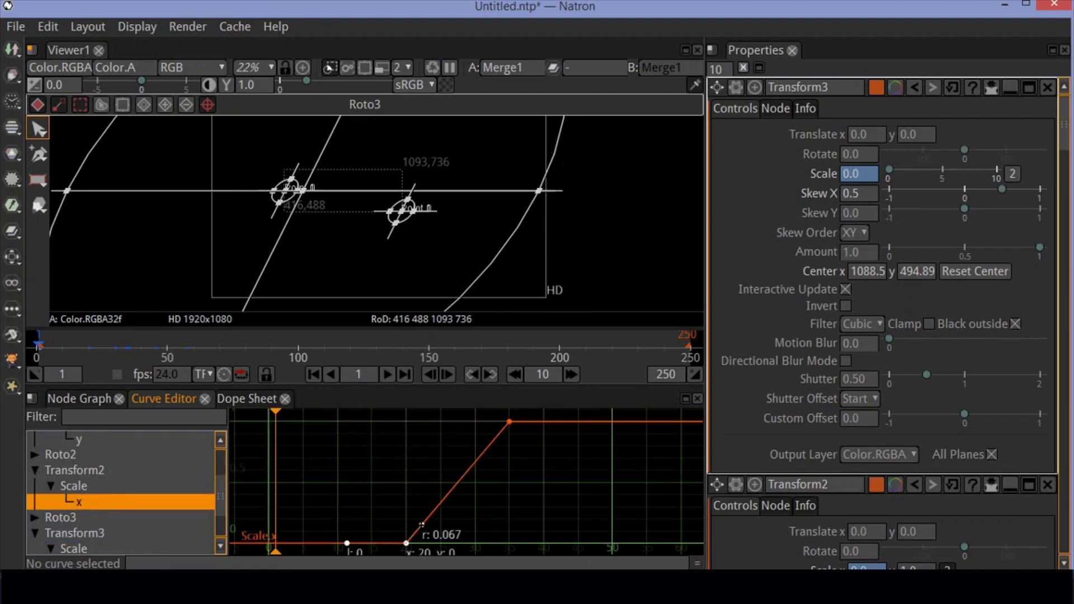
left_click_drag(422, 525, 441, 543)
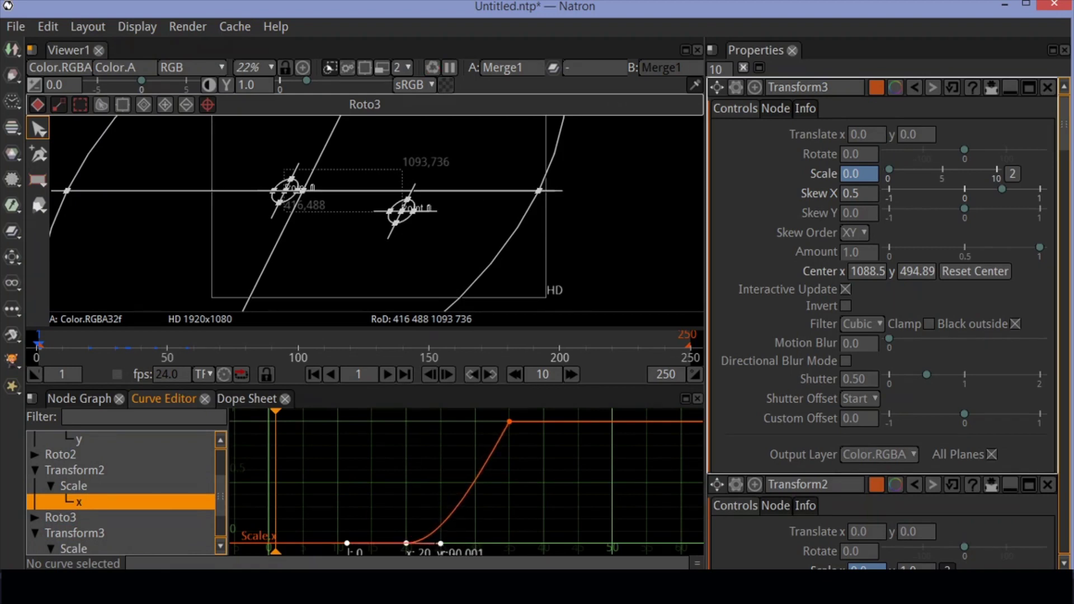
left_click(509, 421)
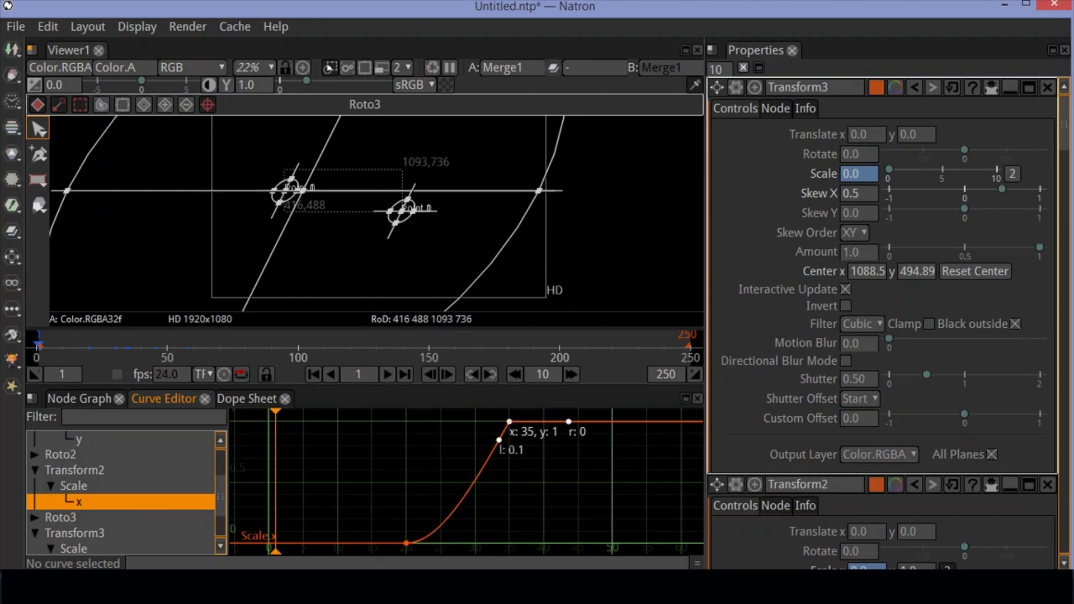
left_click_drag(498, 440, 481, 420)
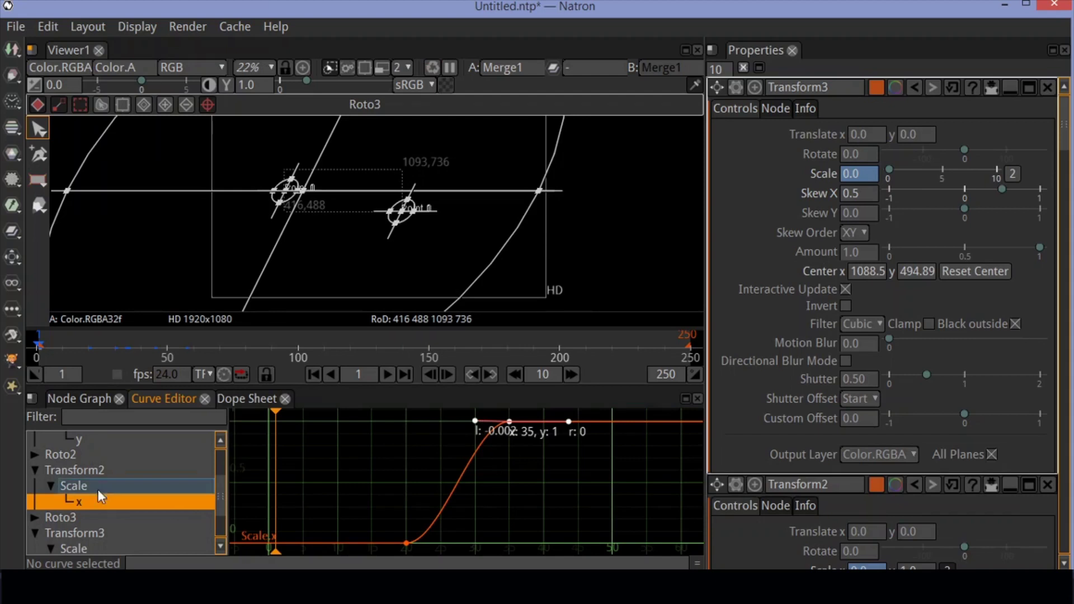
- Ease Transform3's Scale x curve between frames 30 and 45, then preview playback
scroll(95, 545, "down", 1)
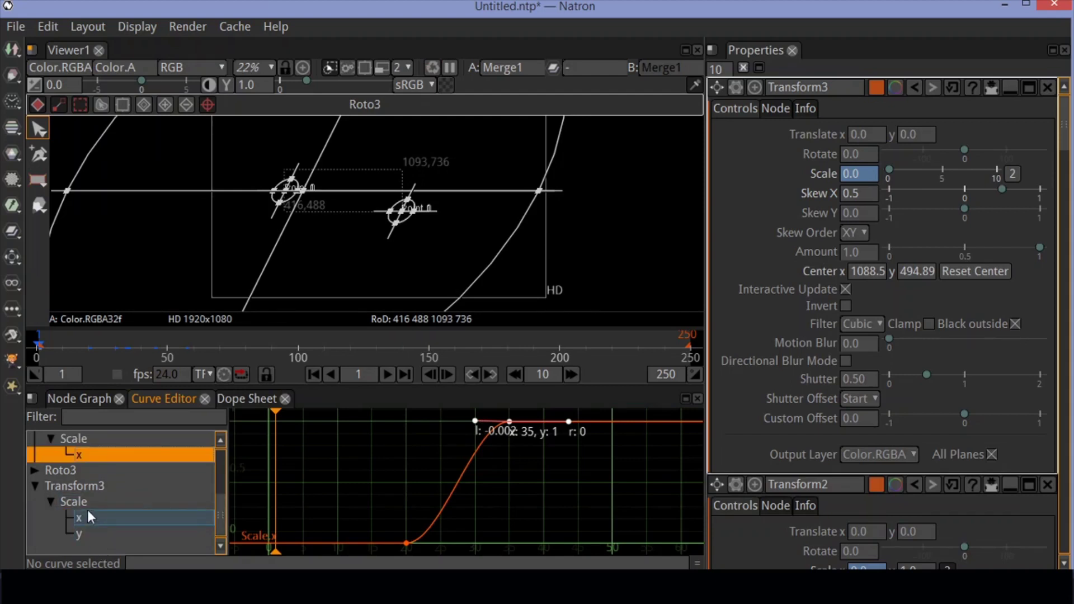
left_click(87, 512)
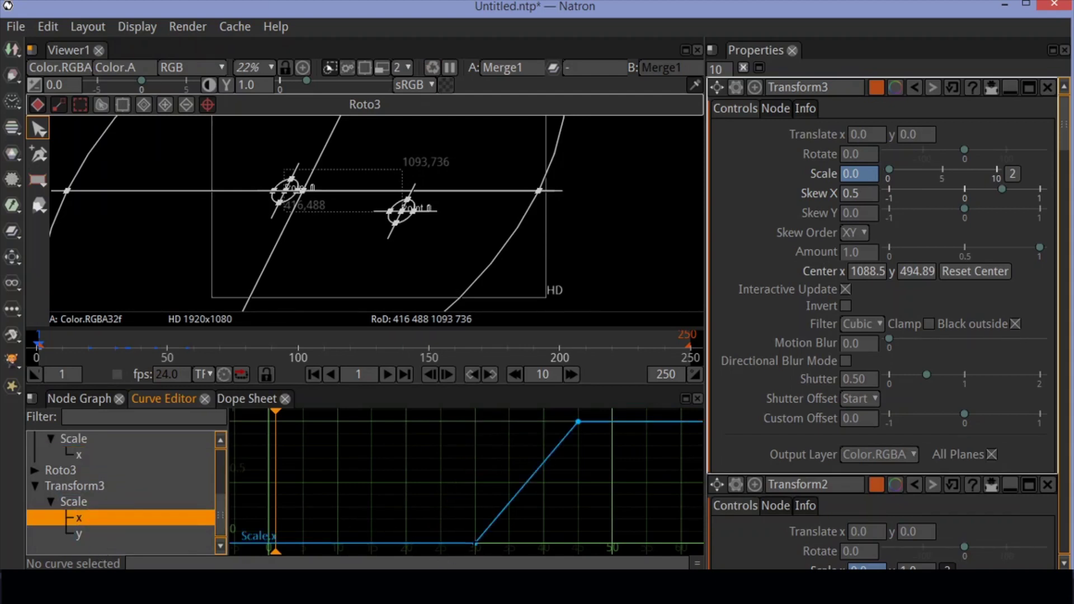
left_click(474, 543)
left_click_drag(491, 524, 509, 544)
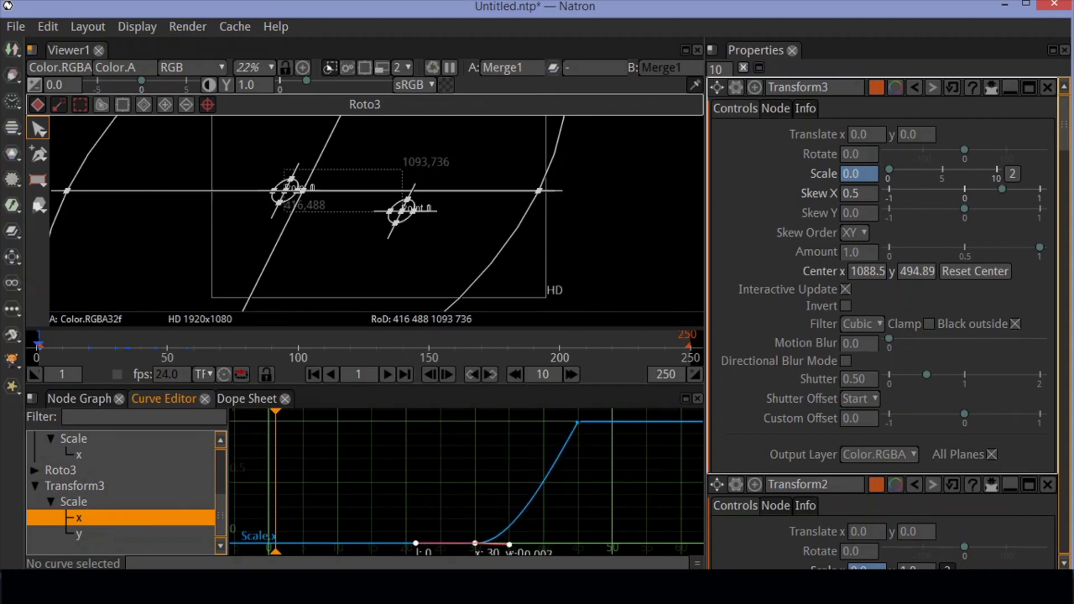
left_click(578, 421)
left_click_drag(568, 440, 544, 421)
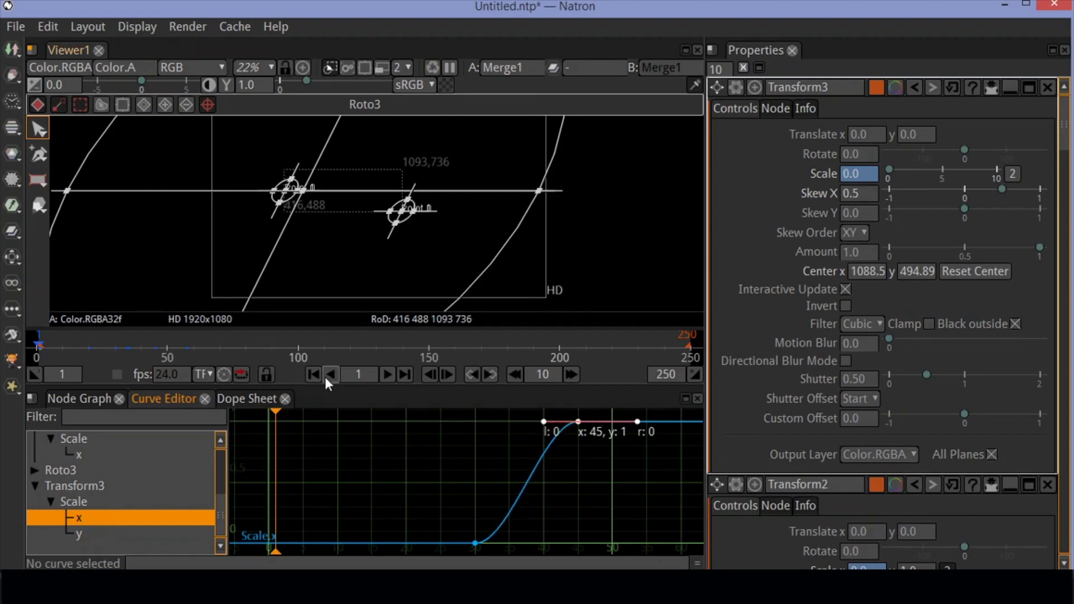
left_click(387, 376)
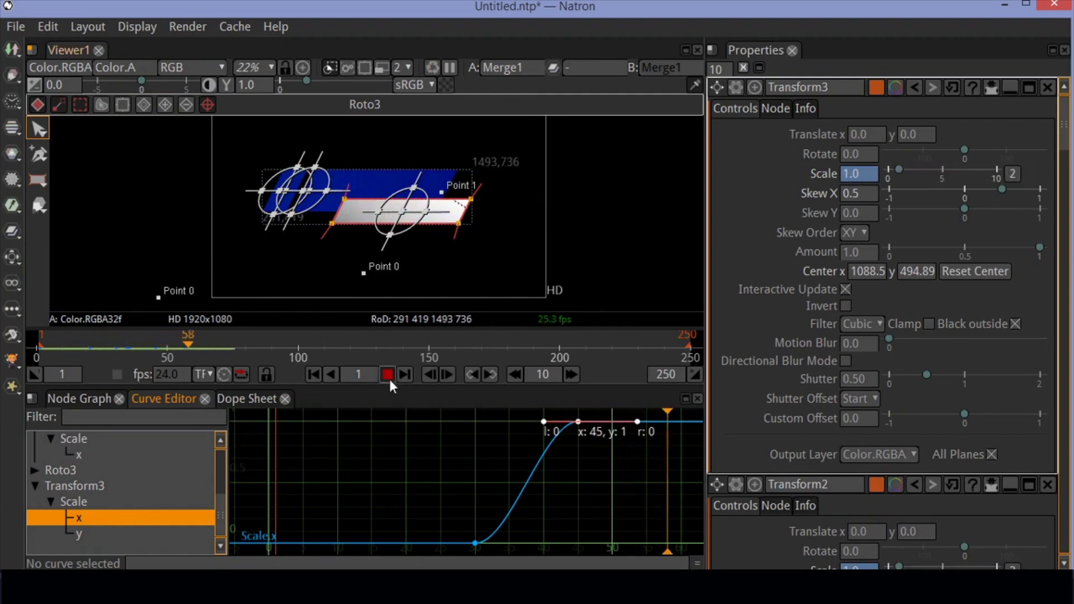
left_click(388, 375)
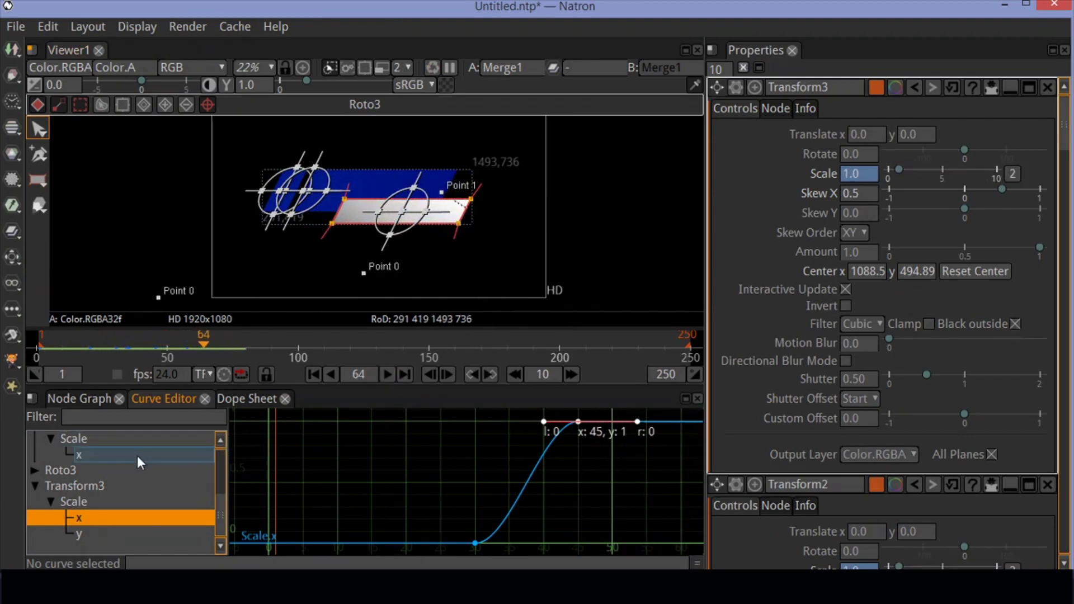
- In the Dope Sheet, box-select the Transform scale keyframes and slide them earlier
left_click(258, 396)
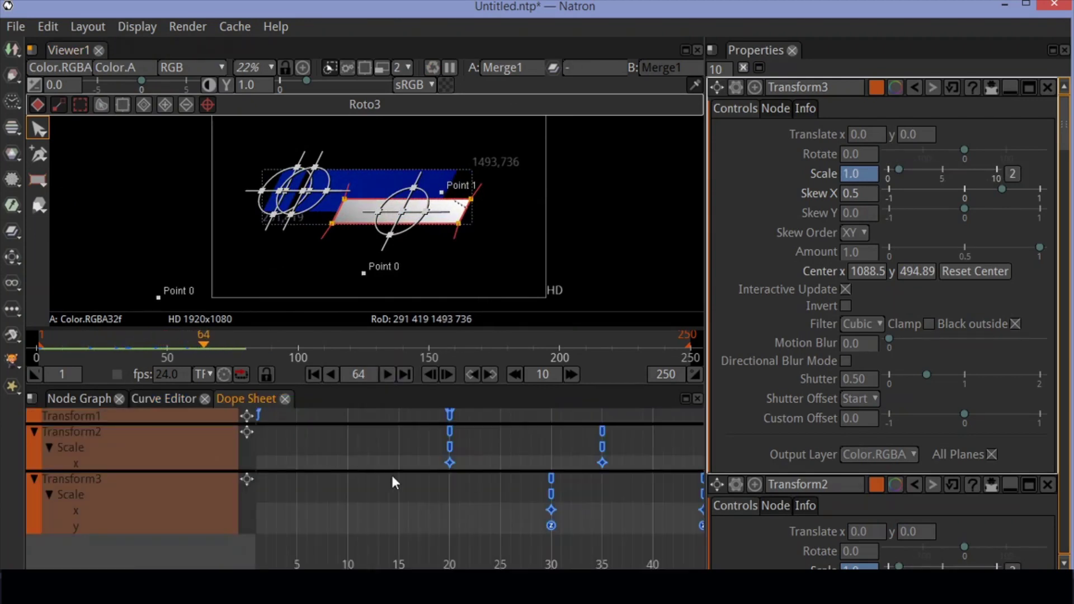
scroll(387, 484, "down", 8)
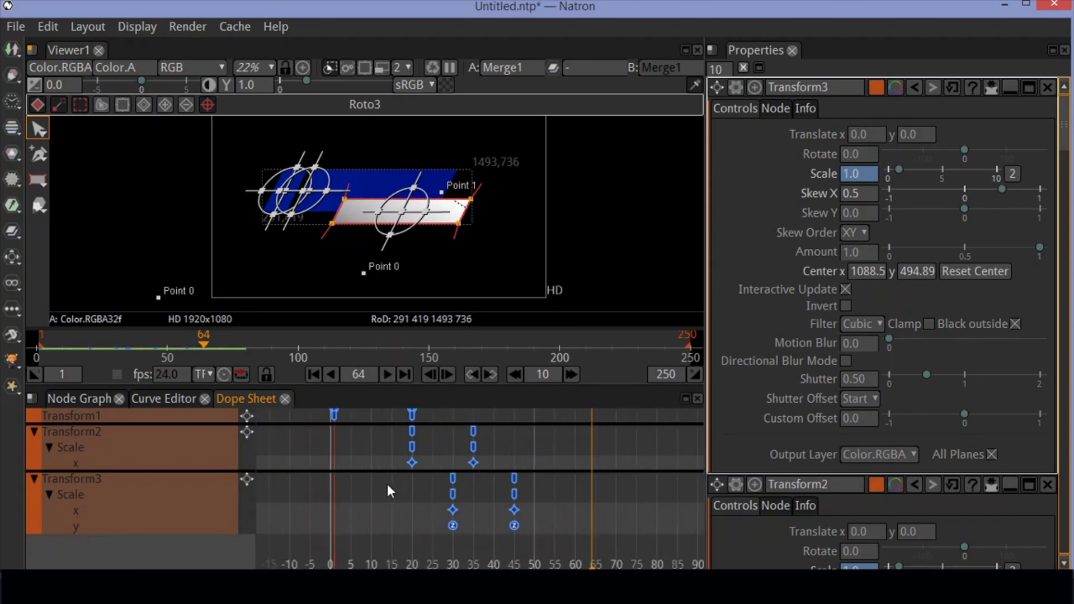
scroll(385, 482, "down", 1)
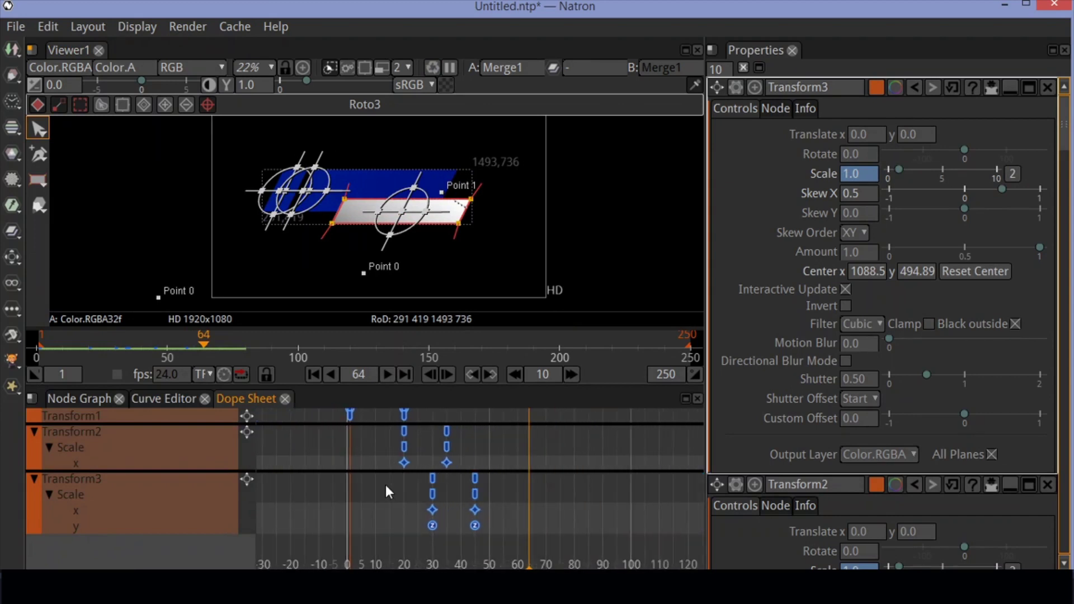
left_click(385, 484)
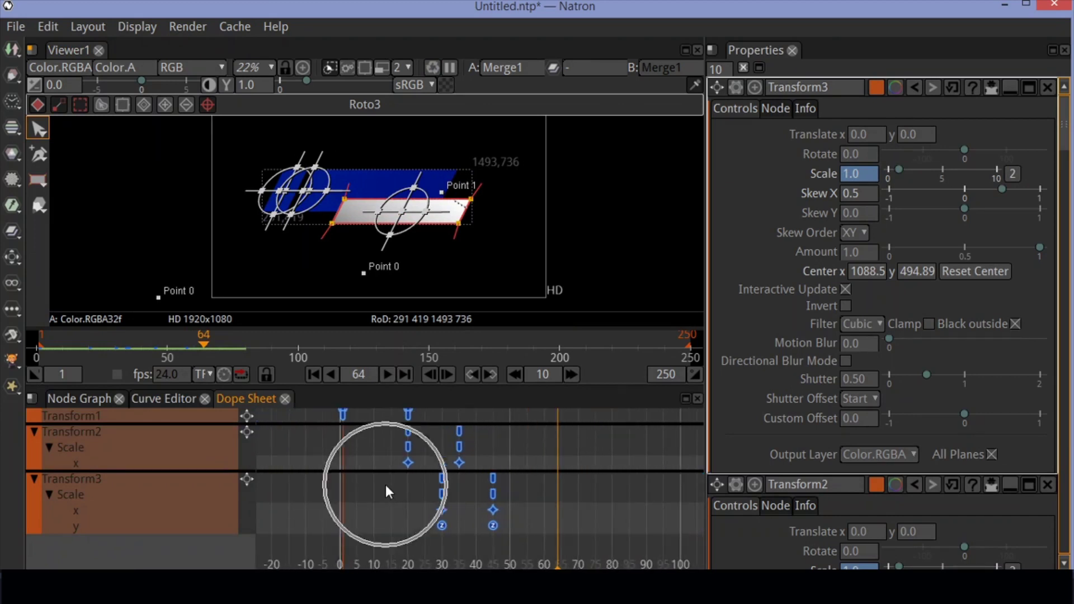
left_click(460, 511)
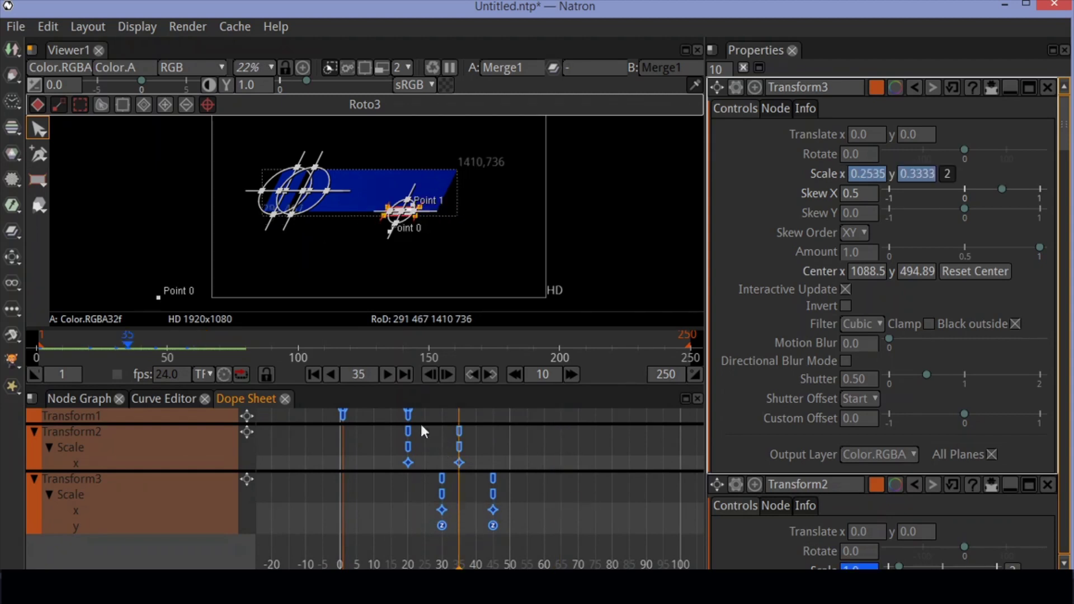
scroll(364, 438, "up", 3)
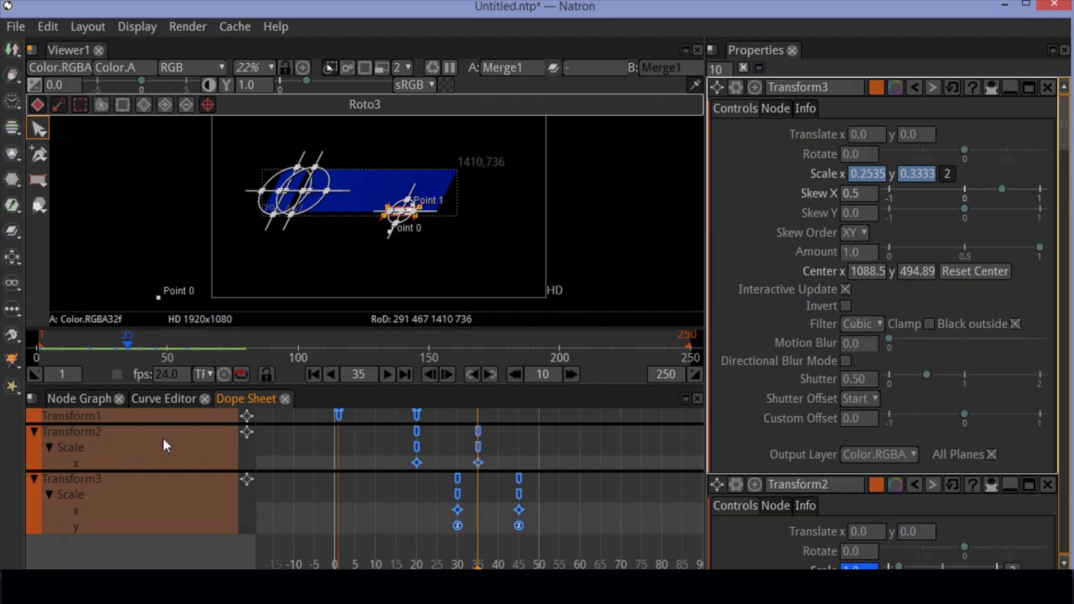
left_click_drag(387, 425, 458, 517)
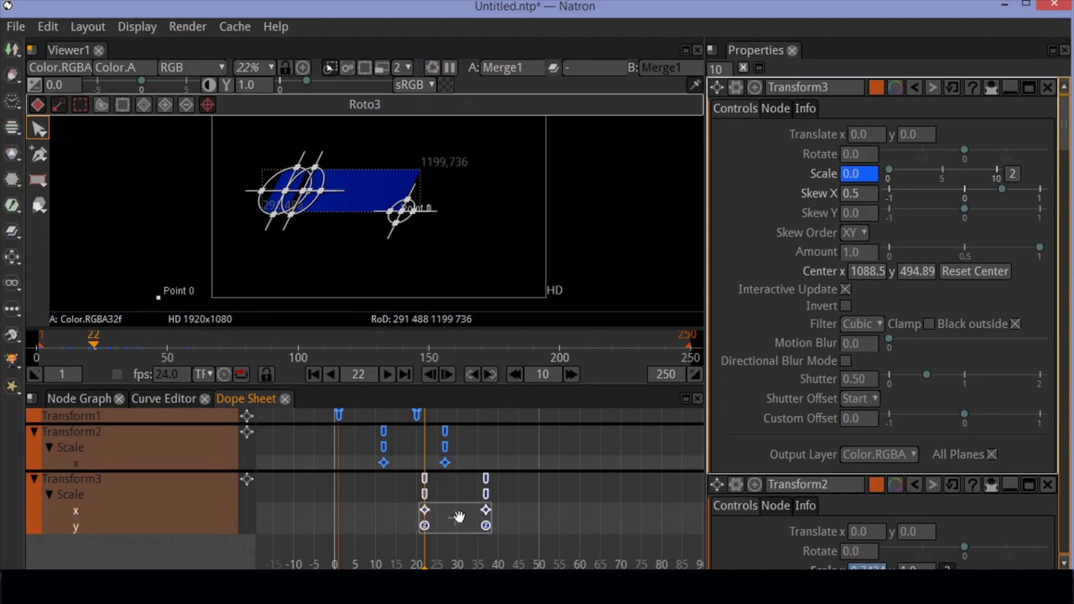
- Play the animation from frame 1 to check timing, then return to the Node Graph
left_click(314, 377)
left_click(387, 376)
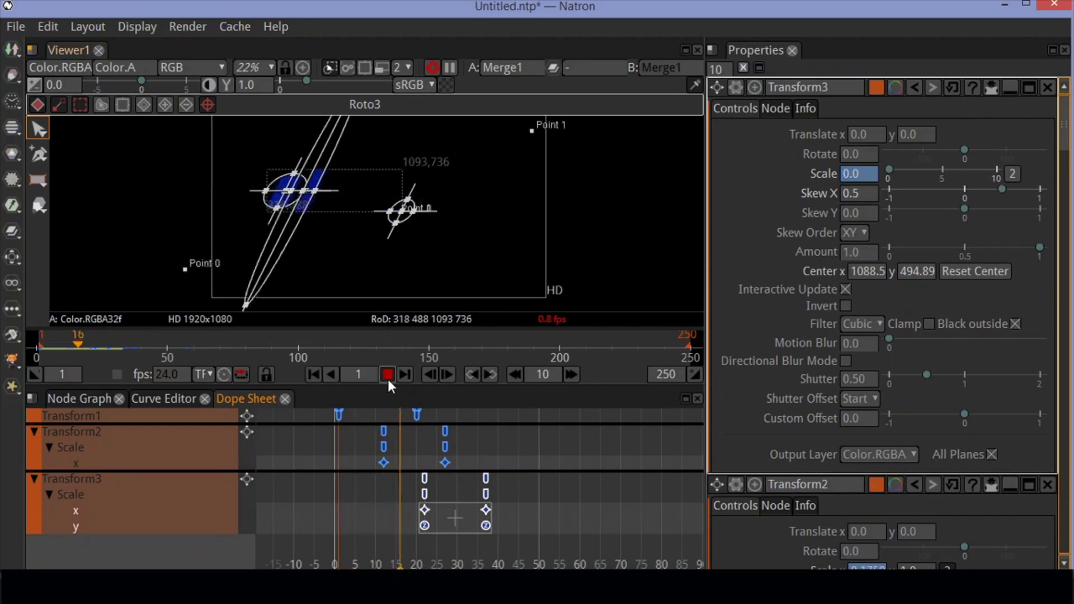
left_click(387, 378)
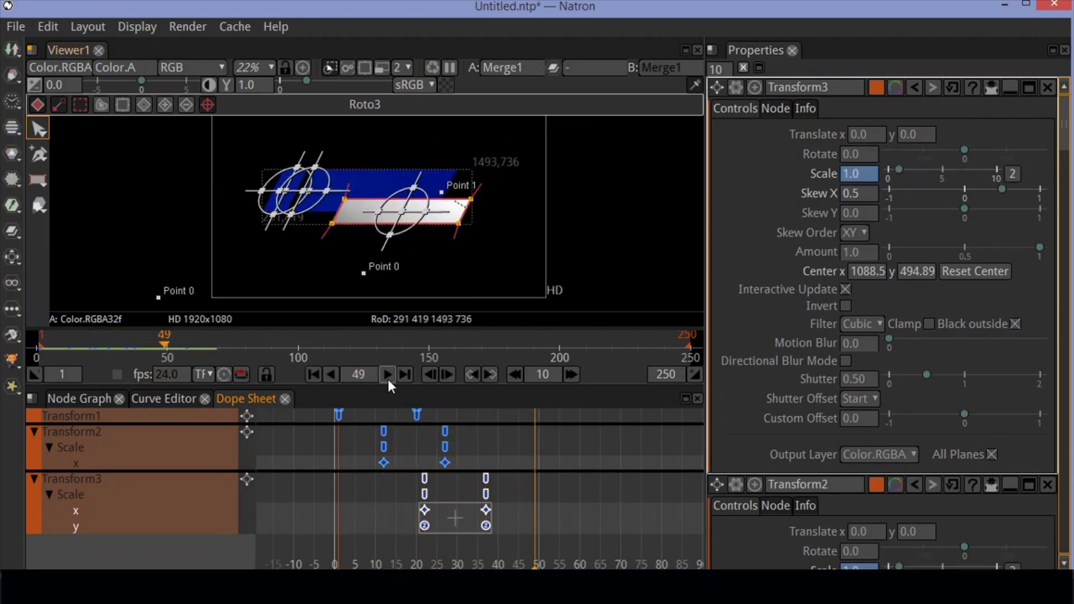
left_click(66, 401)
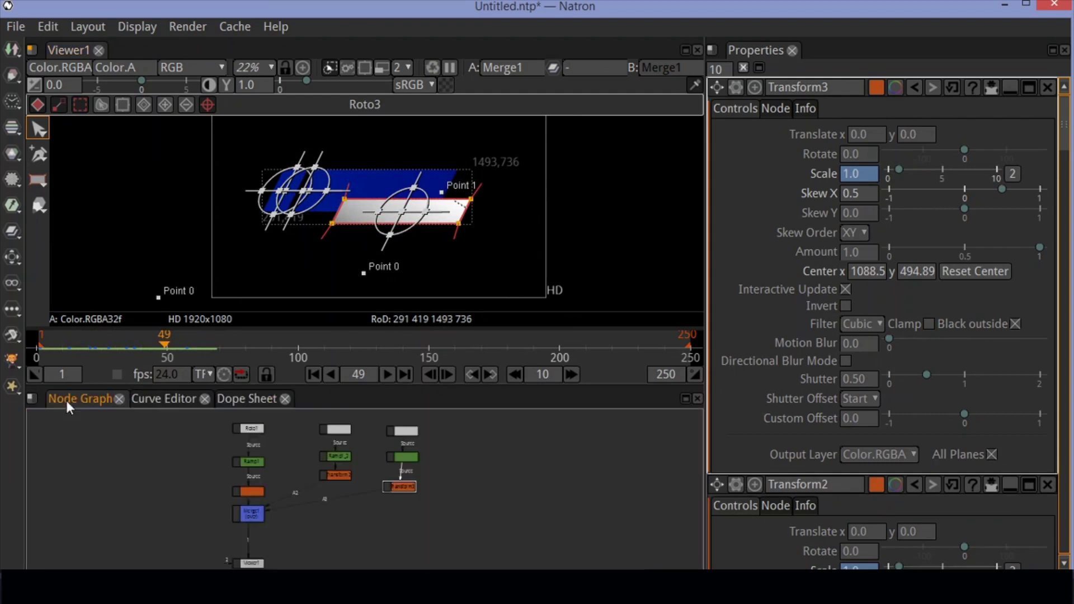
- Add a new Merge2 node and place it to the right in the graph
right_click(477, 449)
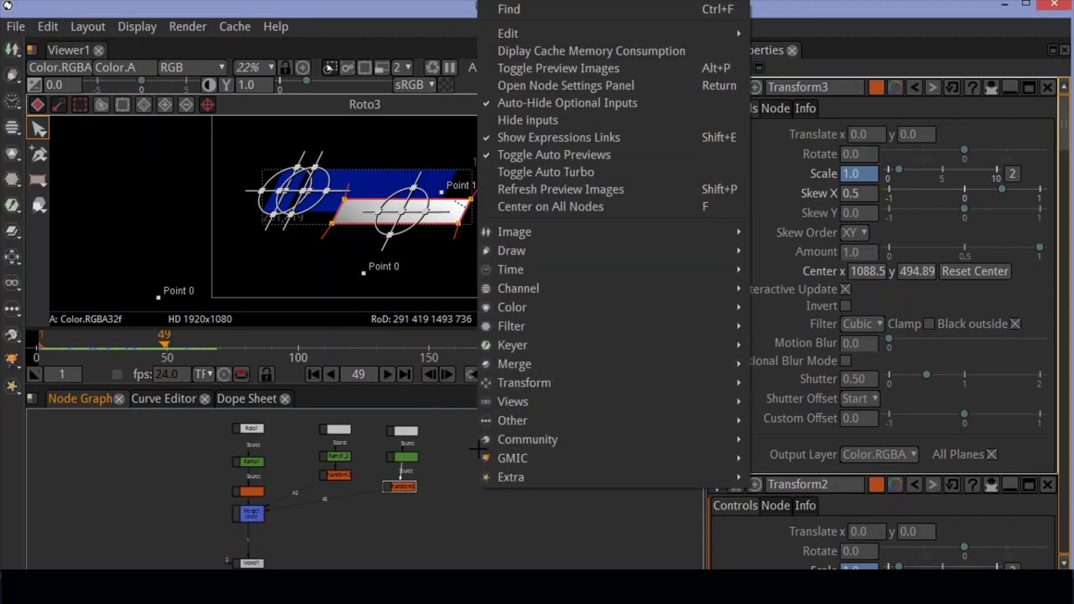
mouse_move(558, 241)
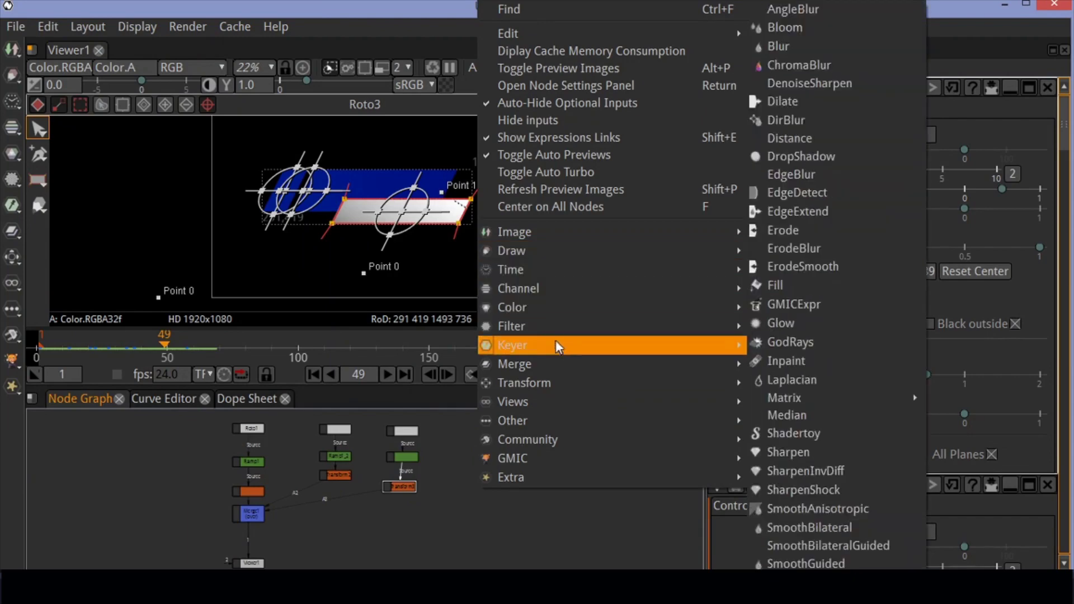
mouse_move(646, 367)
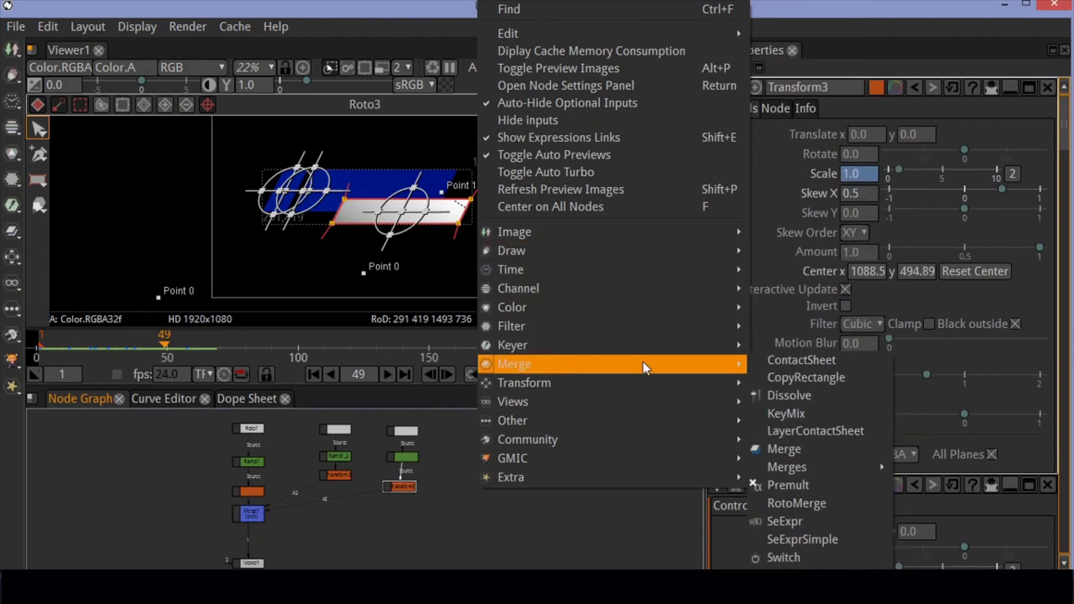
left_click(776, 451)
left_click_drag(398, 511, 522, 535)
- Rewire Transform3 into Merge1, Merge1 into Merge2, and Merge2 into the Viewer
left_click_drag(459, 506, 406, 509)
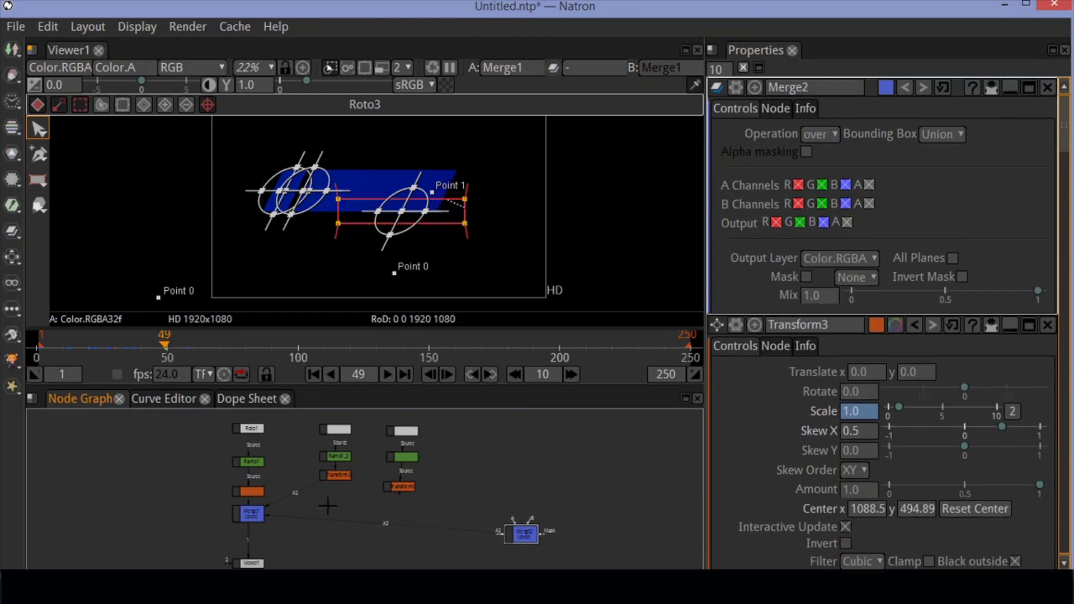
left_click_drag(284, 524, 323, 533)
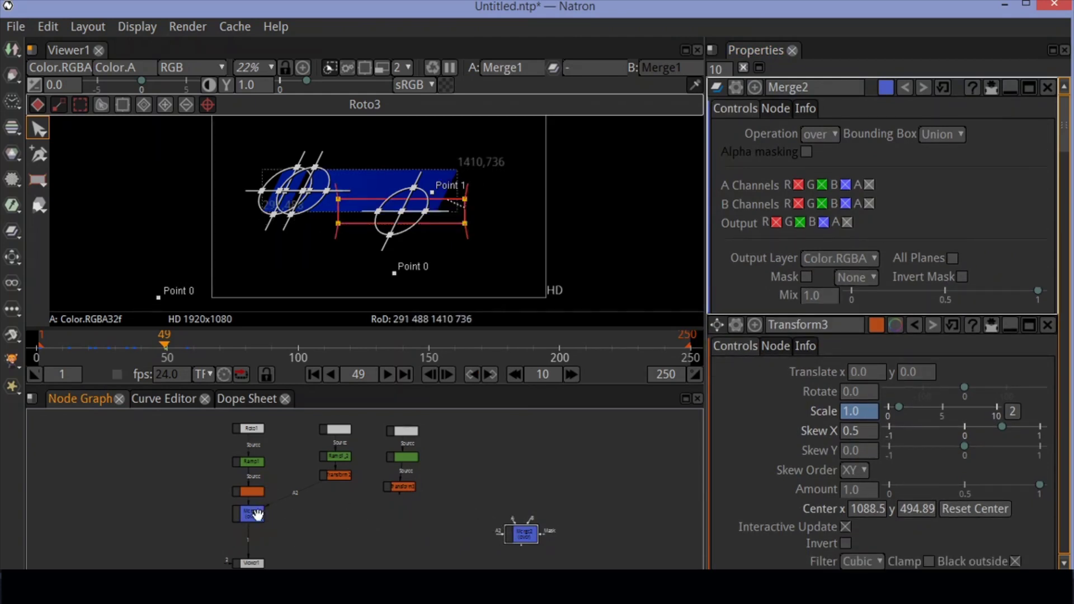
left_click(233, 518)
left_click_drag(226, 512, 395, 487)
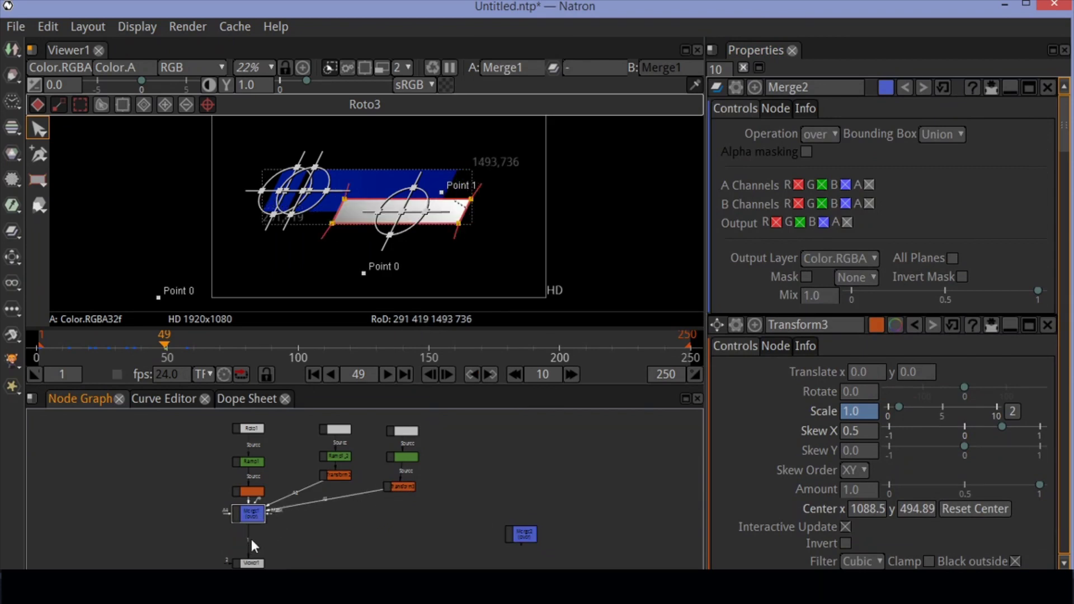
left_click_drag(247, 537, 356, 562)
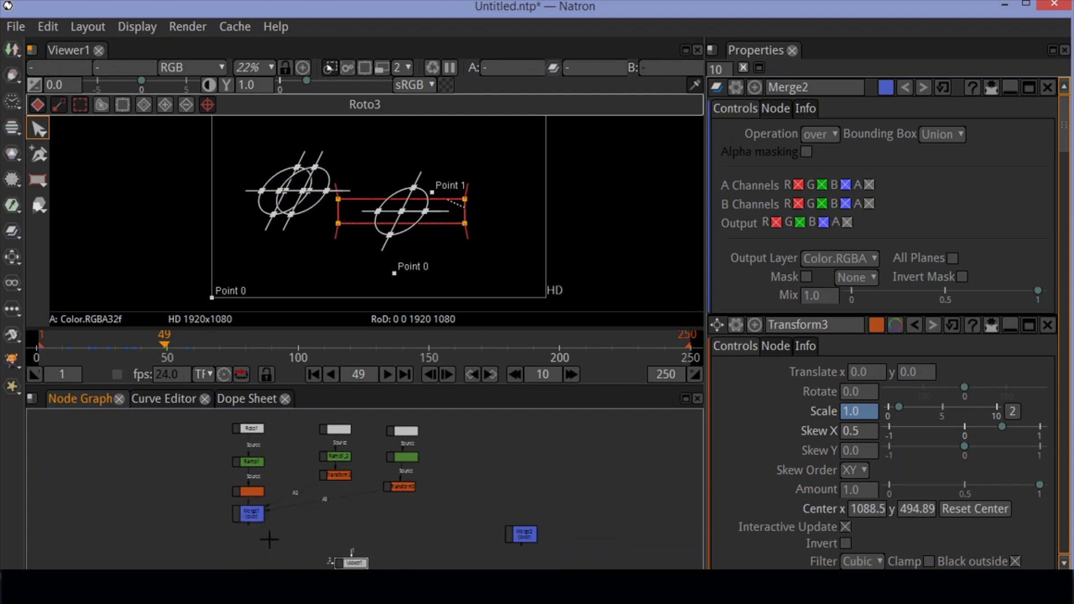
left_click_drag(251, 521, 345, 532)
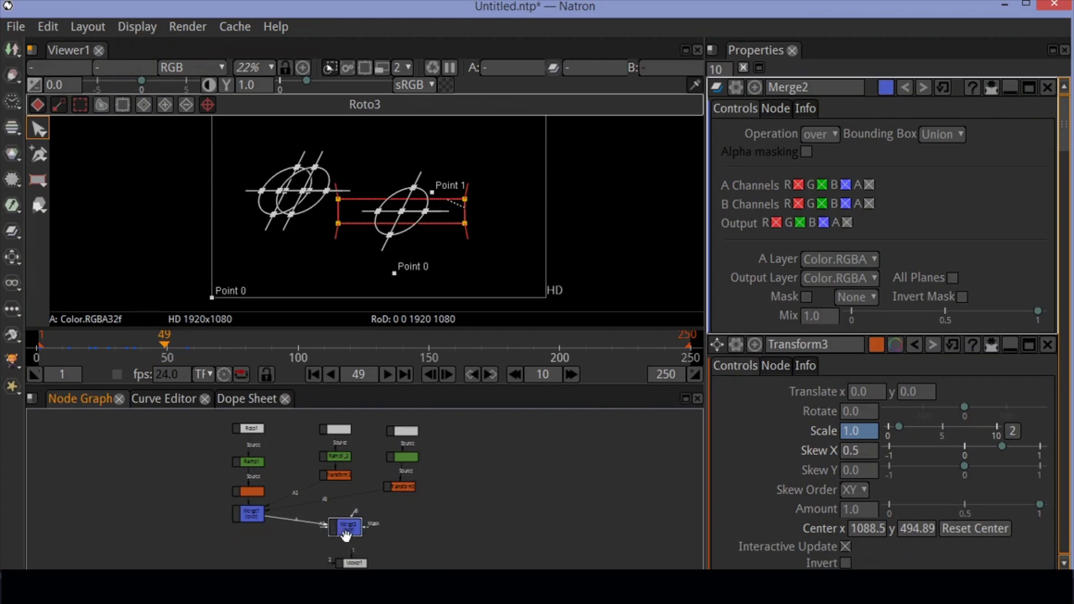
scroll(347, 539, "up", 4)
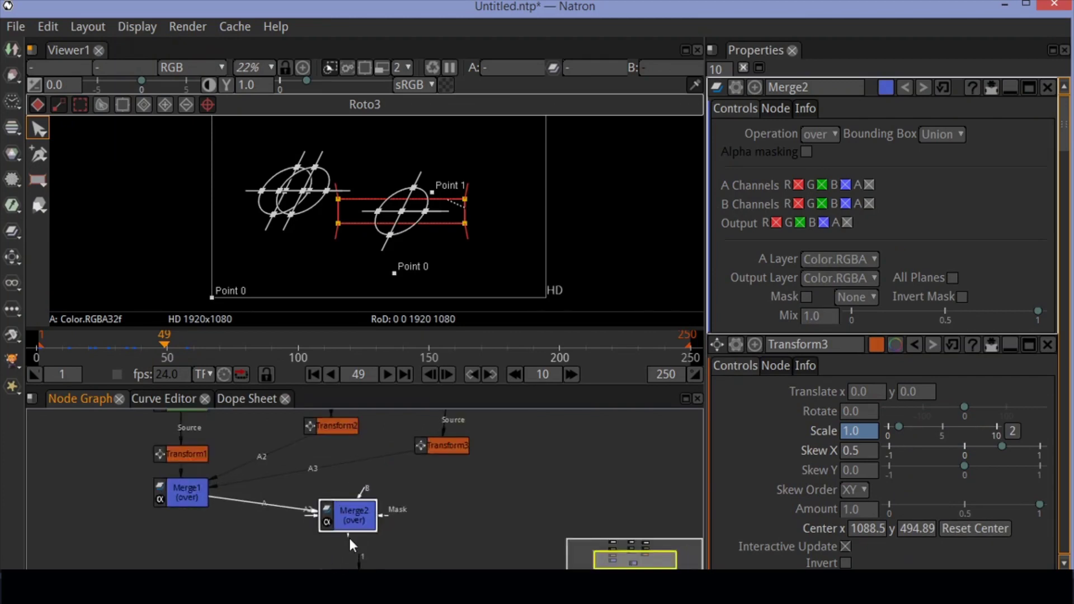
left_click_drag(347, 534, 356, 593)
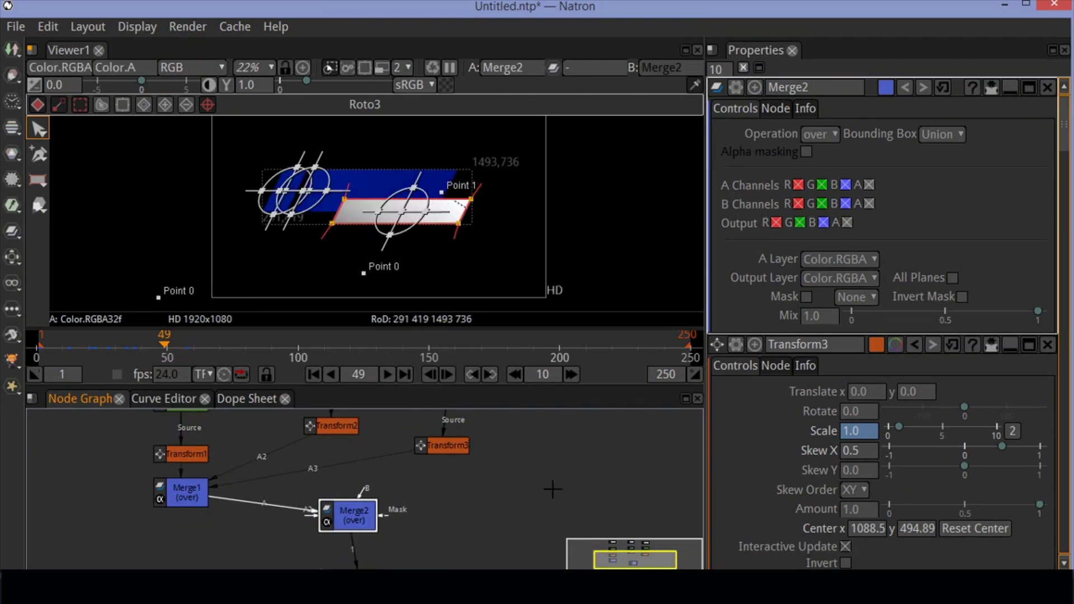
- Add a Text1 node and connect it as an input of Merge2
right_click(533, 478)
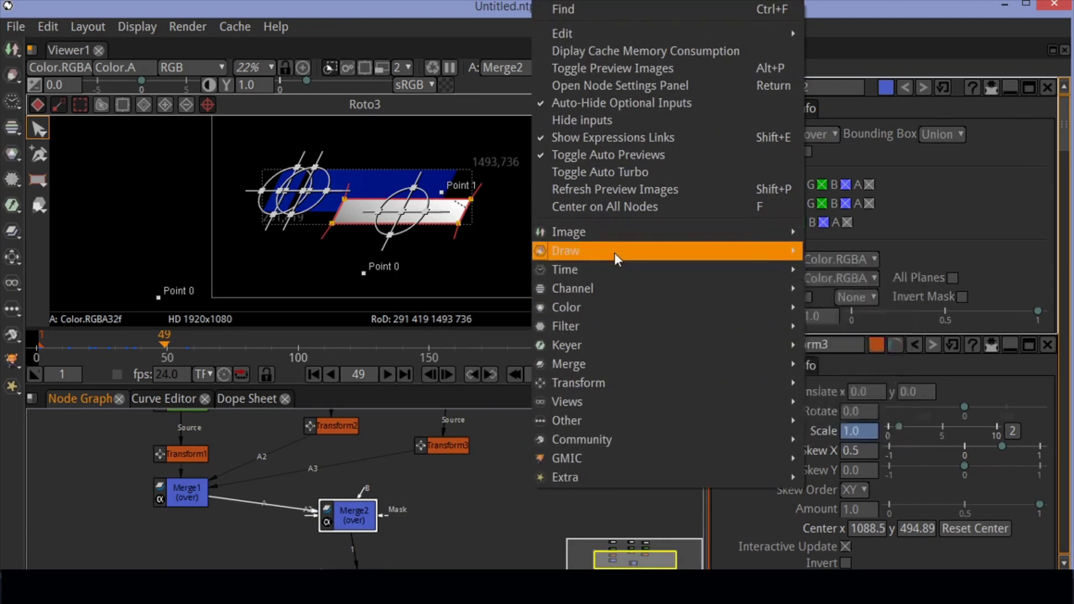
mouse_move(614, 253)
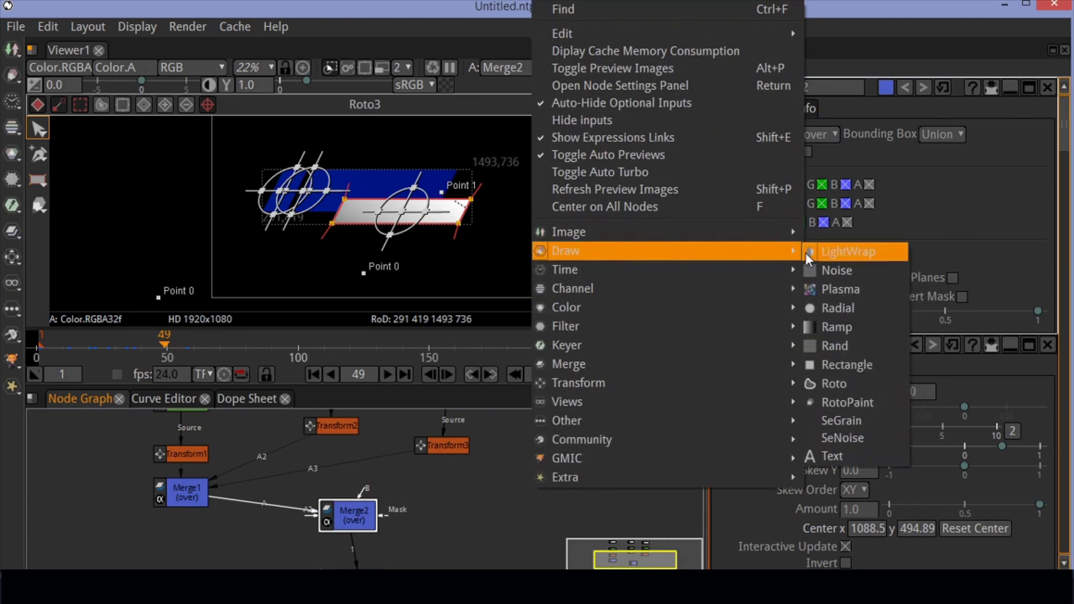
left_click(846, 454)
mouse_move(358, 552)
left_mouse_down()
mouse_move(496, 531)
mouse_move(509, 515)
left_mouse_up()
left_click(340, 522)
key("1")
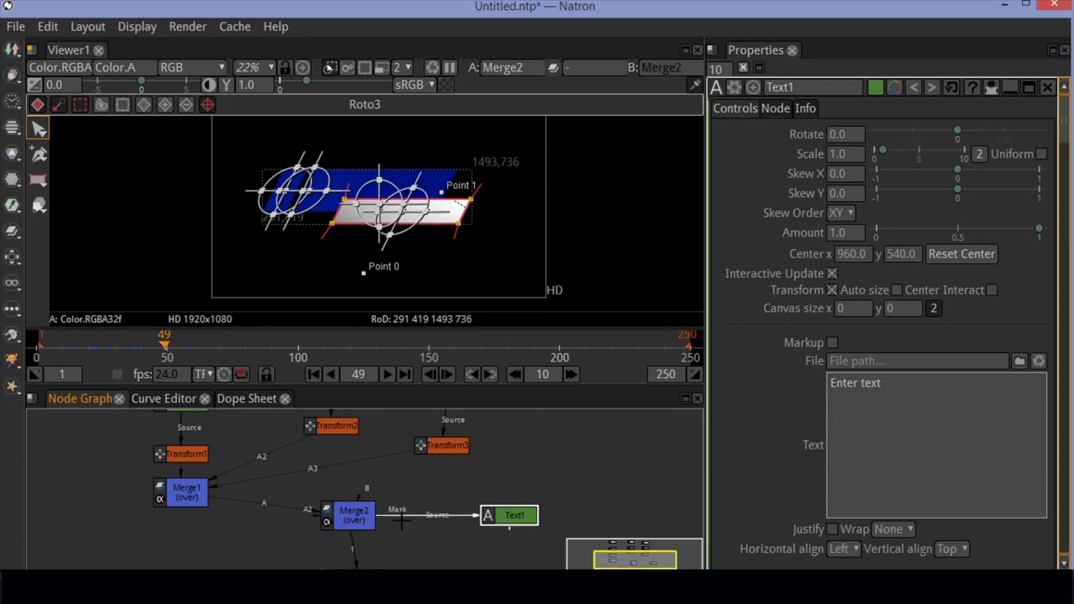
left_click_drag(403, 519, 446, 529)
left_click_drag(526, 518, 529, 500)
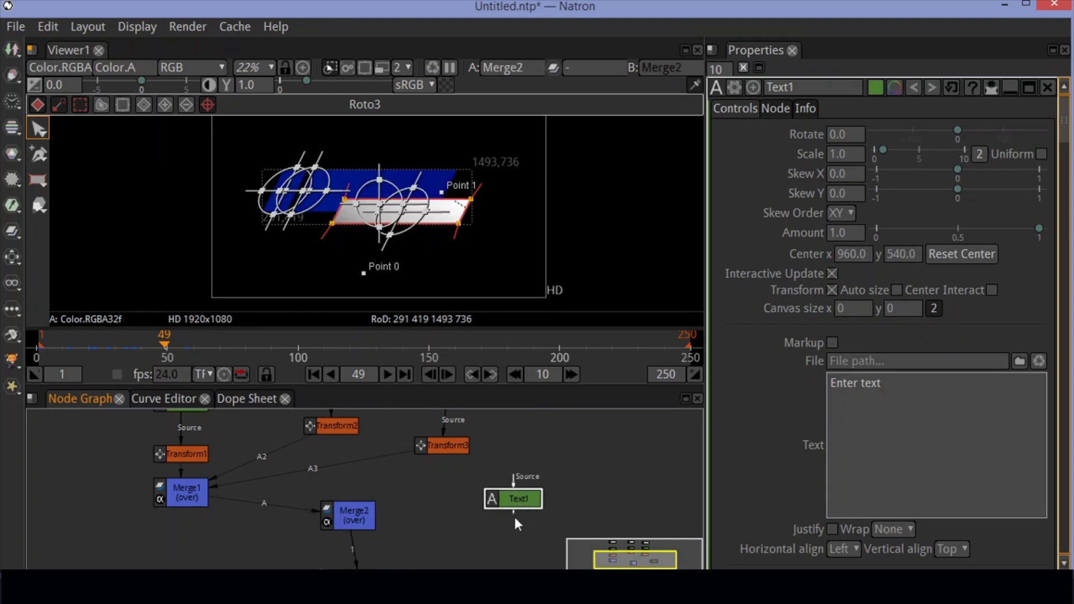
left_click(346, 511)
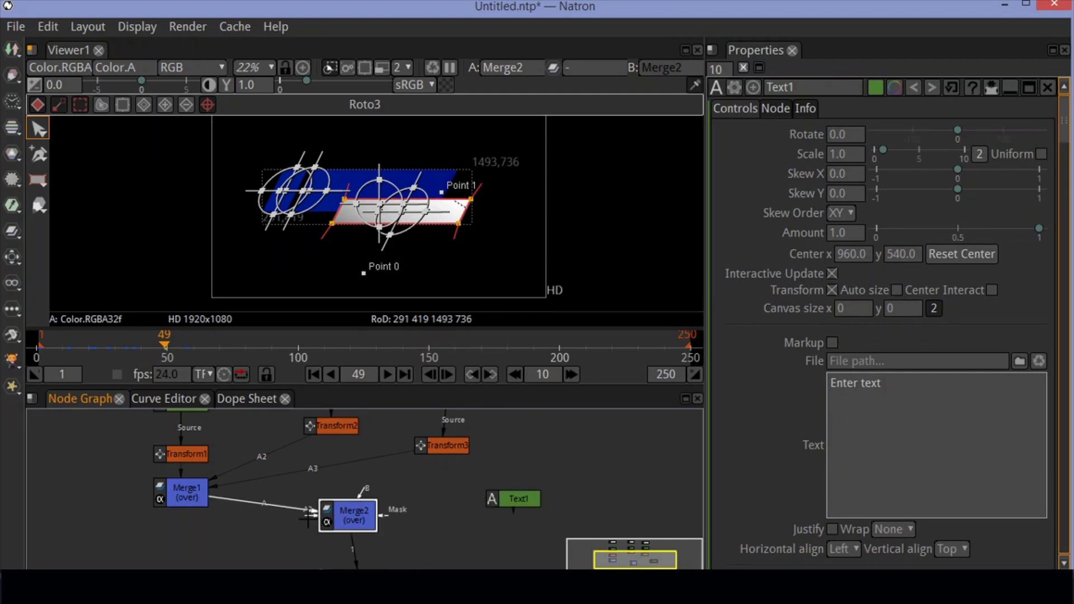
left_click_drag(384, 515, 519, 501)
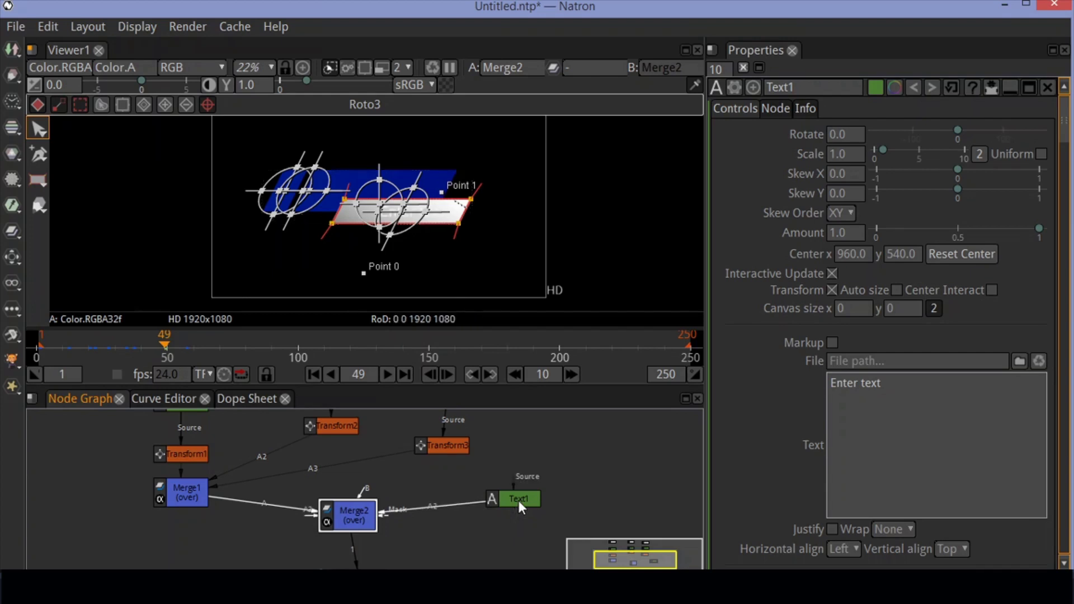
- Set Text1's font colour to white in the colour picker
scroll(737, 398, "down", 2)
scroll(737, 398, "down", 4)
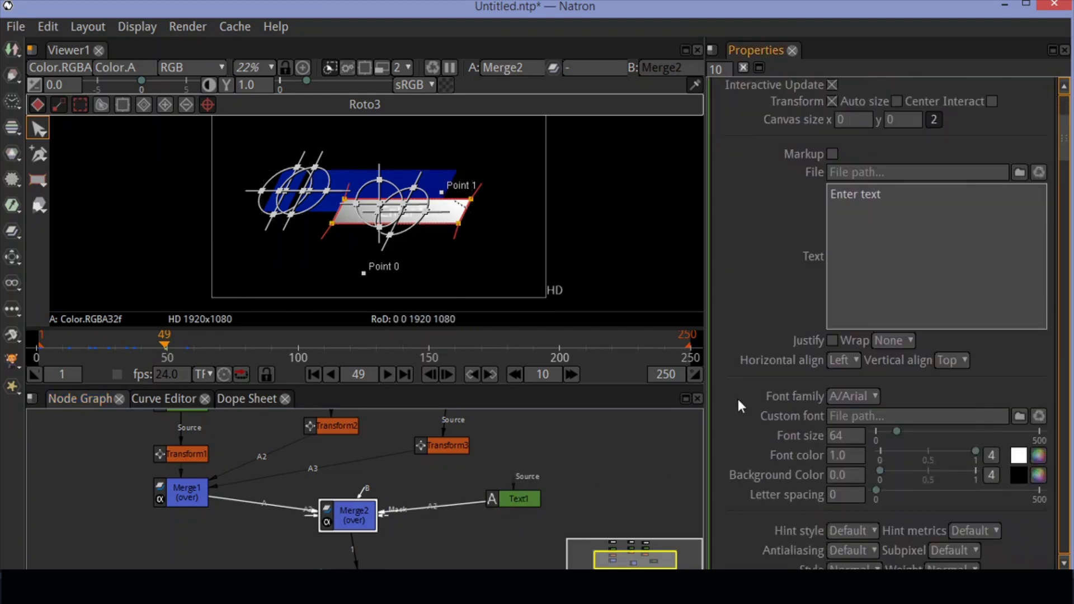
scroll(740, 401, "down", 2)
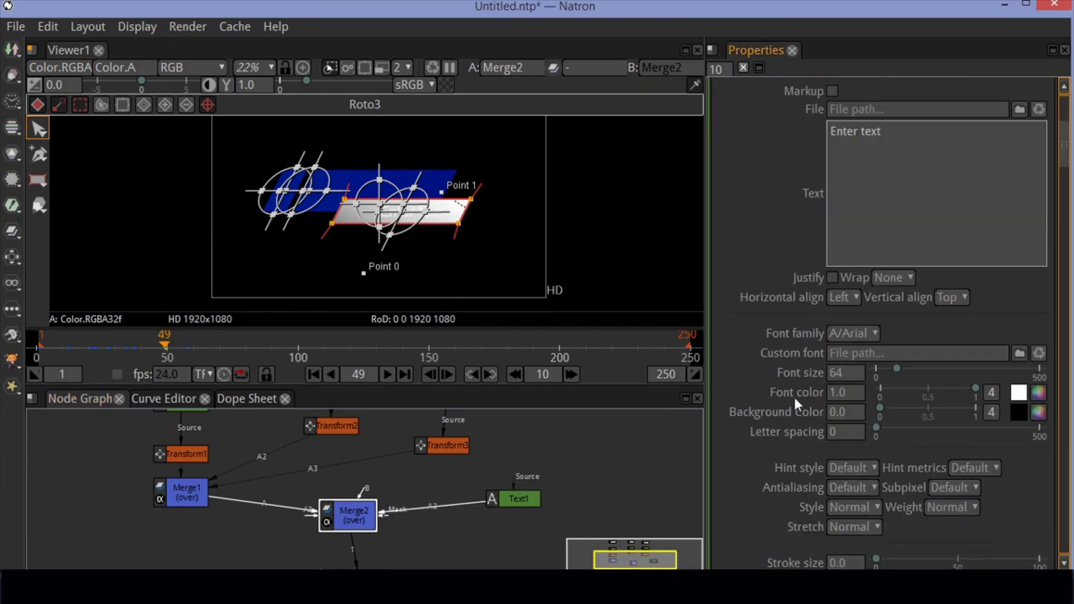
left_click(1038, 394)
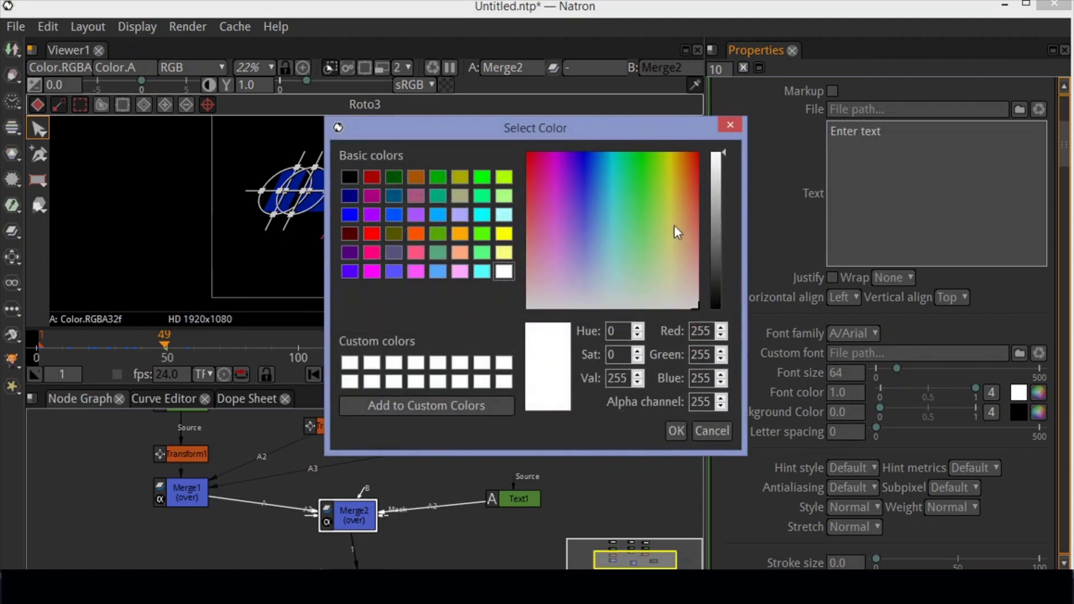
left_click(677, 430)
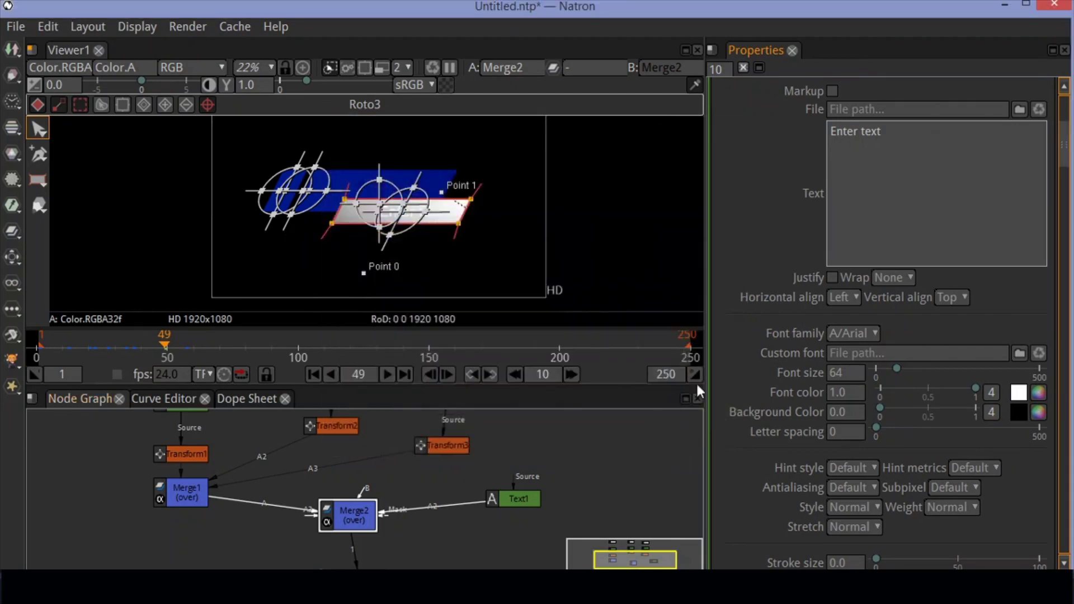
scroll(777, 228, "up", 5)
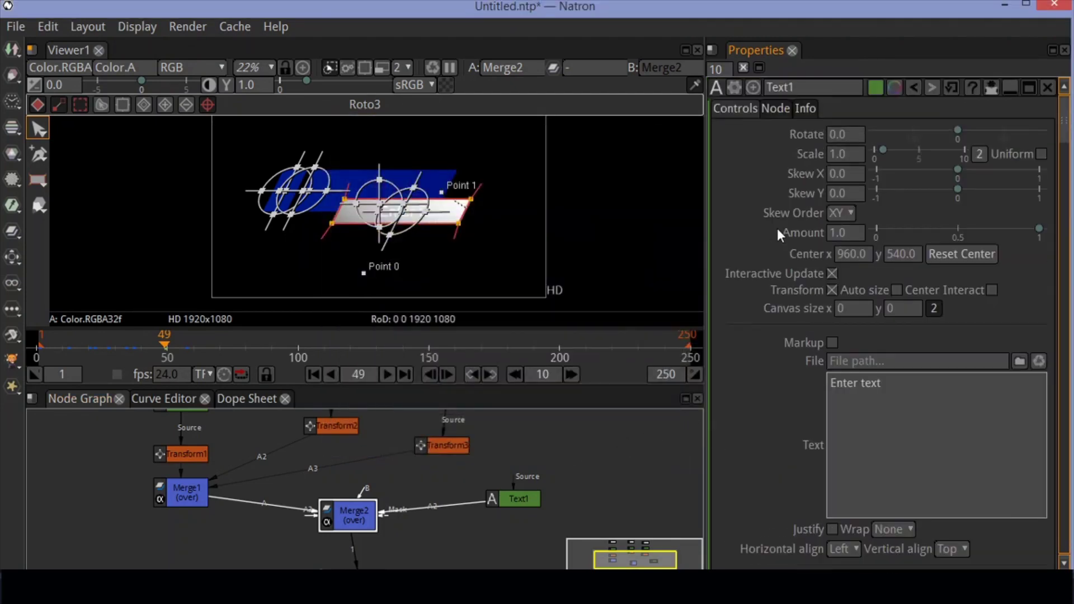
- Turn on Text1's Center Interact and set its centre to 960, 640
left_click(838, 253)
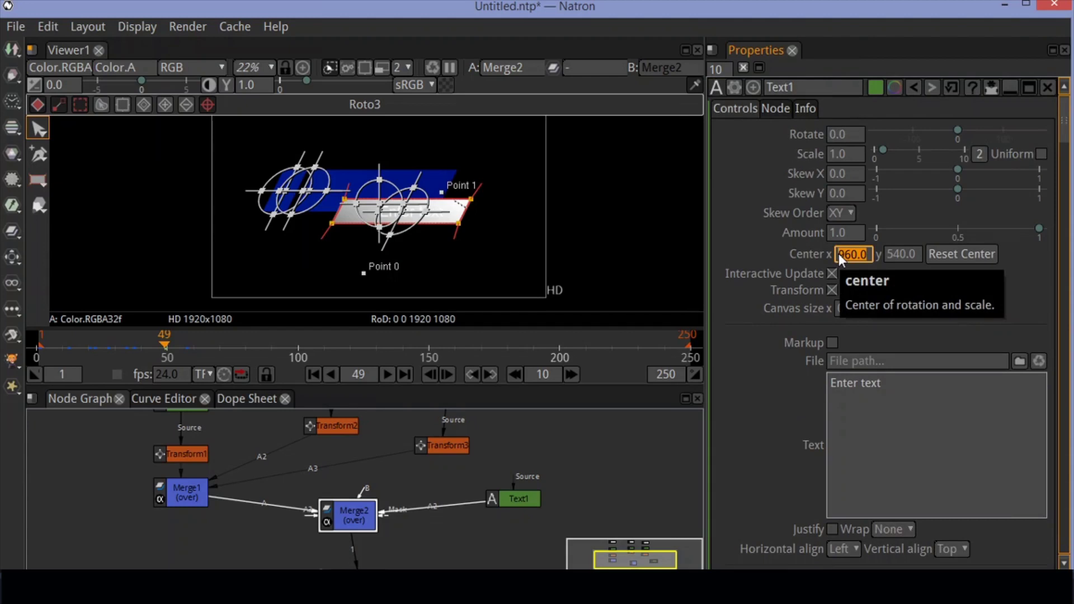
key("Tab")
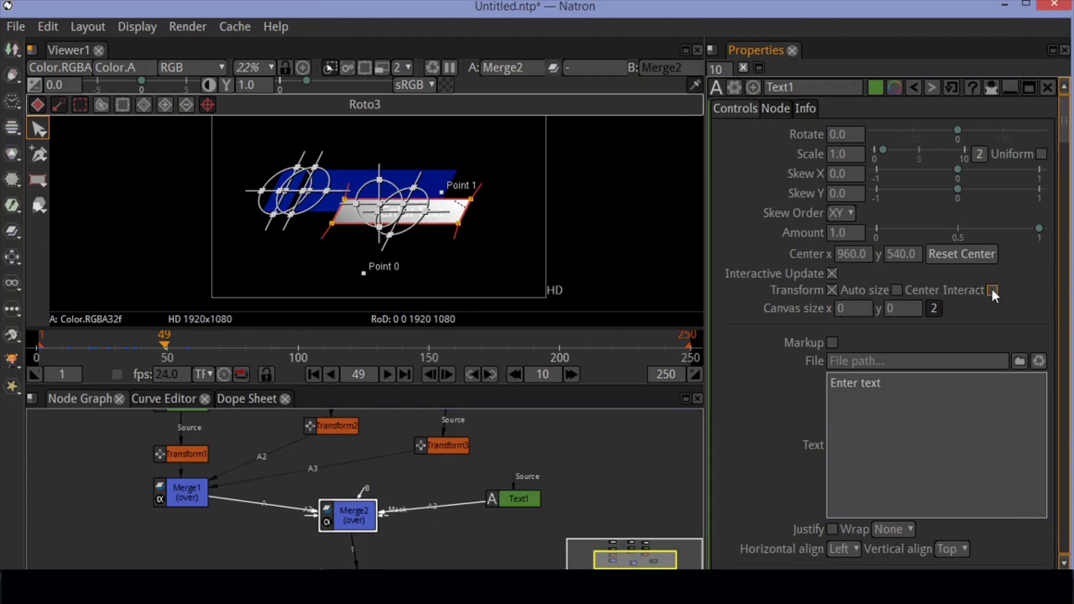
left_click(992, 290)
left_click(868, 254)
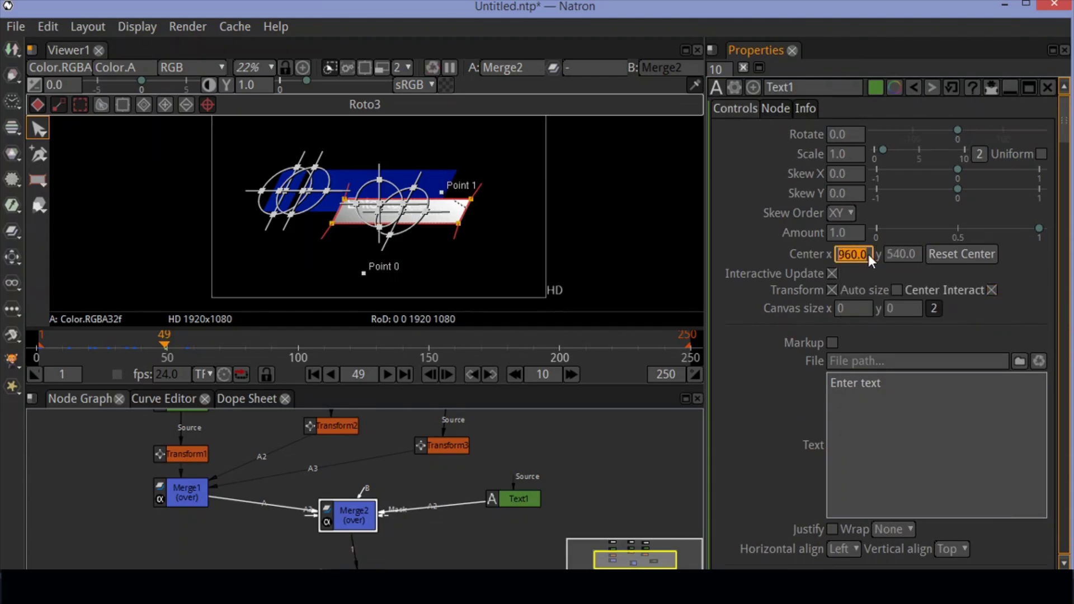
scroll(894, 253, "up", 1)
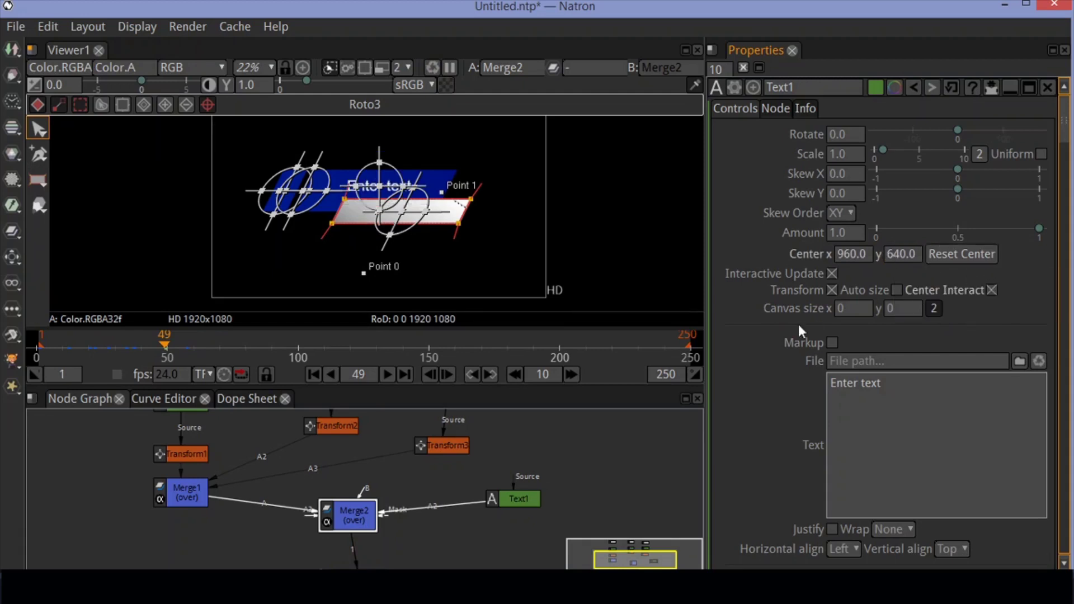
scroll(766, 386, "down", 5)
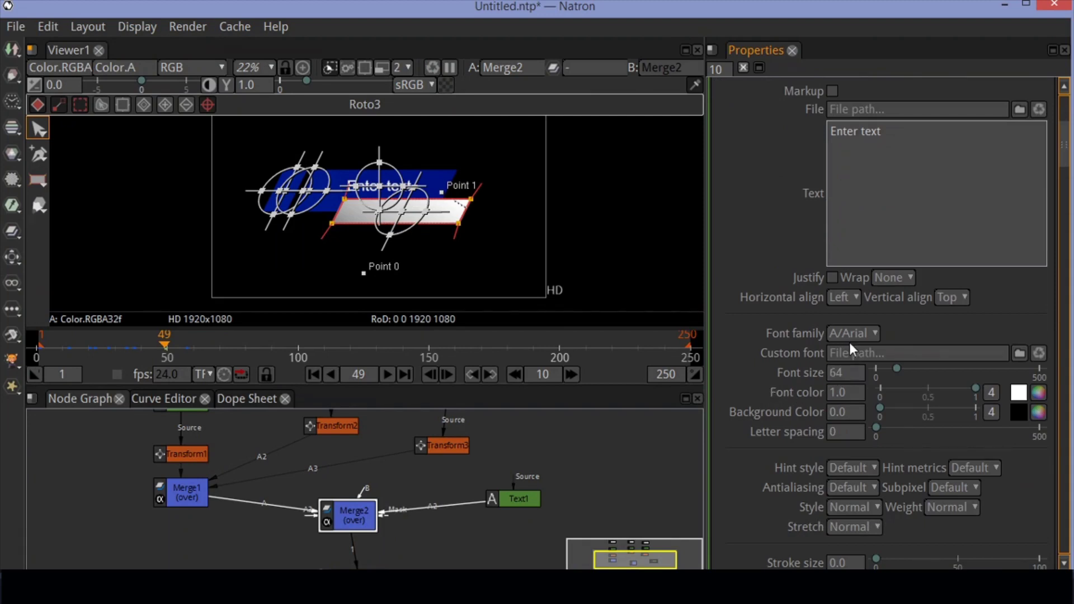
- Set Text1's font size to 100 and replace its text with 'Lower Thirds'
double_click(861, 373)
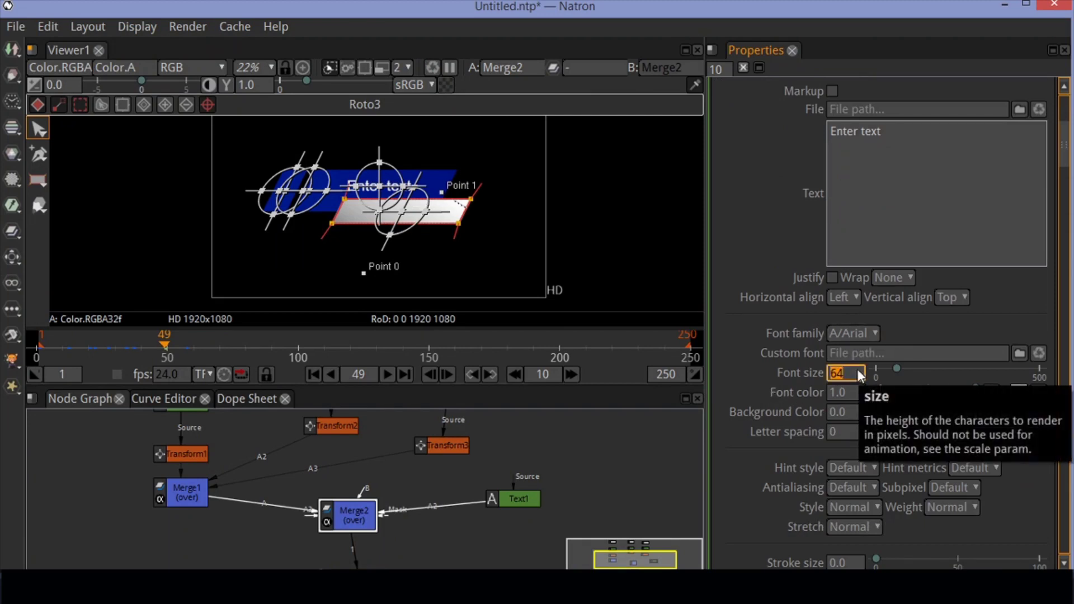
type("100")
key("Return")
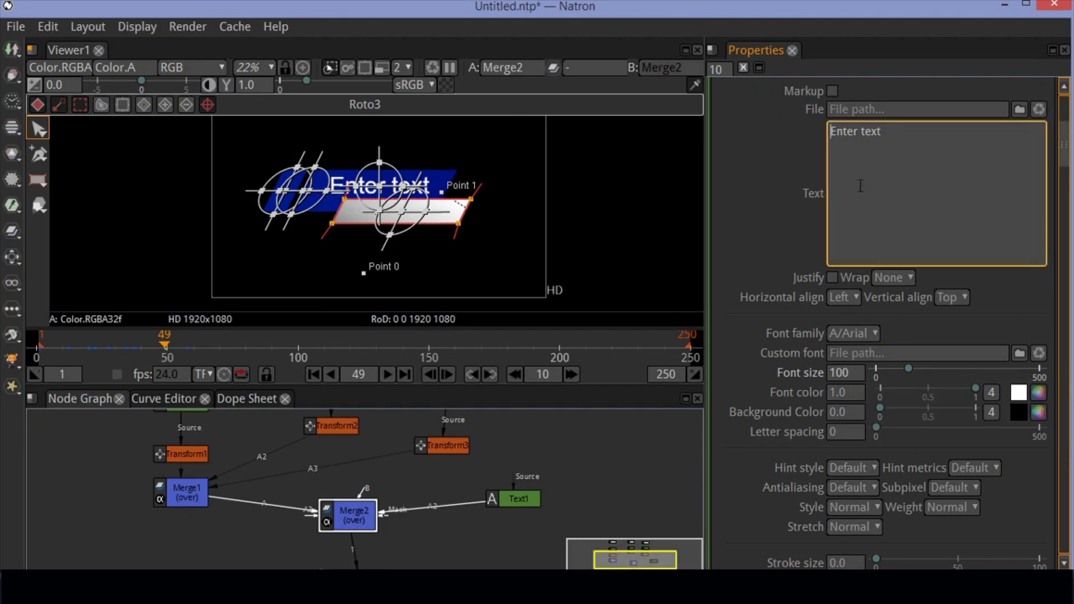
left_click(877, 151)
key("ctrl+a")
type("Low")
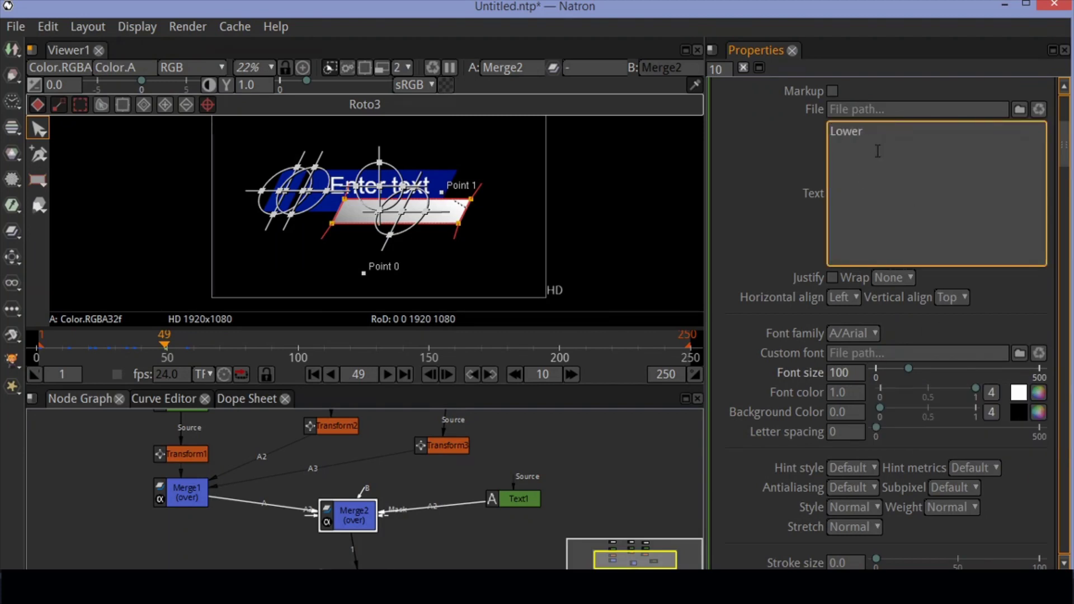
type("er Thirds")
left_click(788, 197)
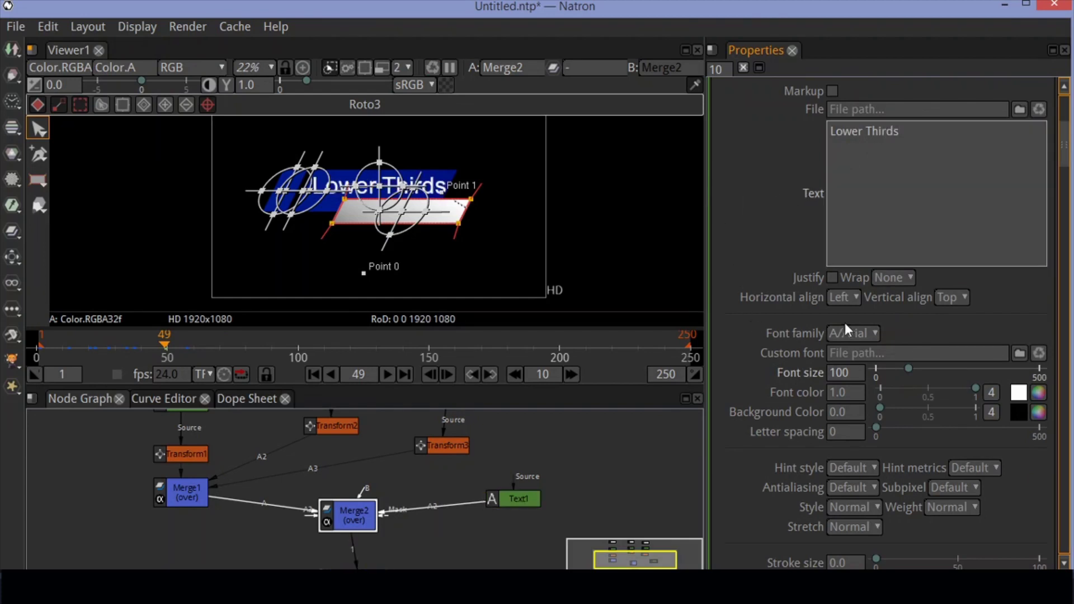
- Set Text1's style to Italic with Default antialiasing, then move the node up and right
left_click(852, 438)
left_click(857, 474)
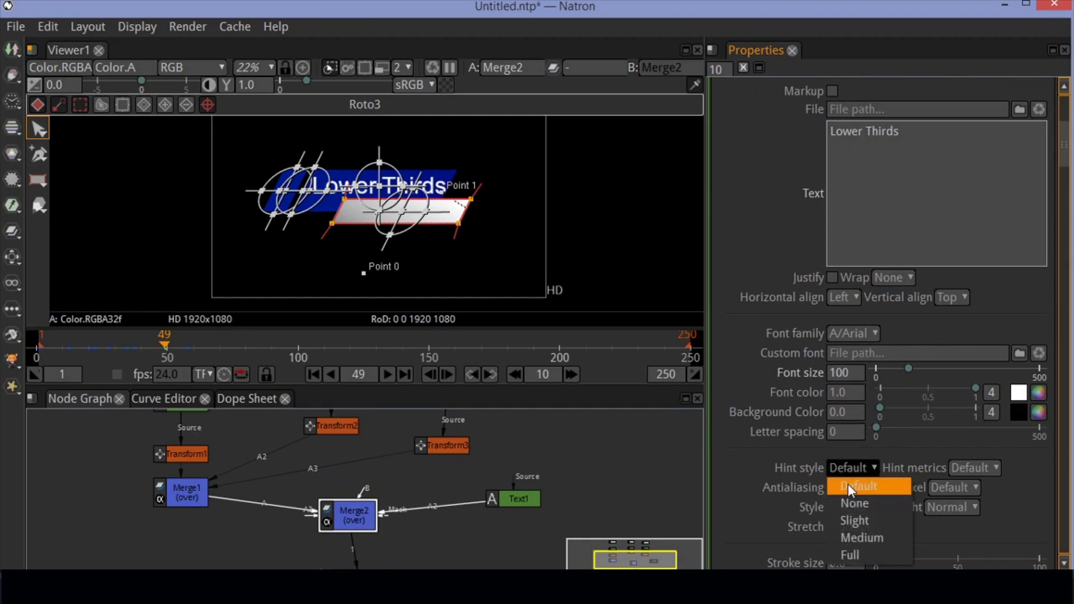
left_click(846, 485)
left_click(839, 505)
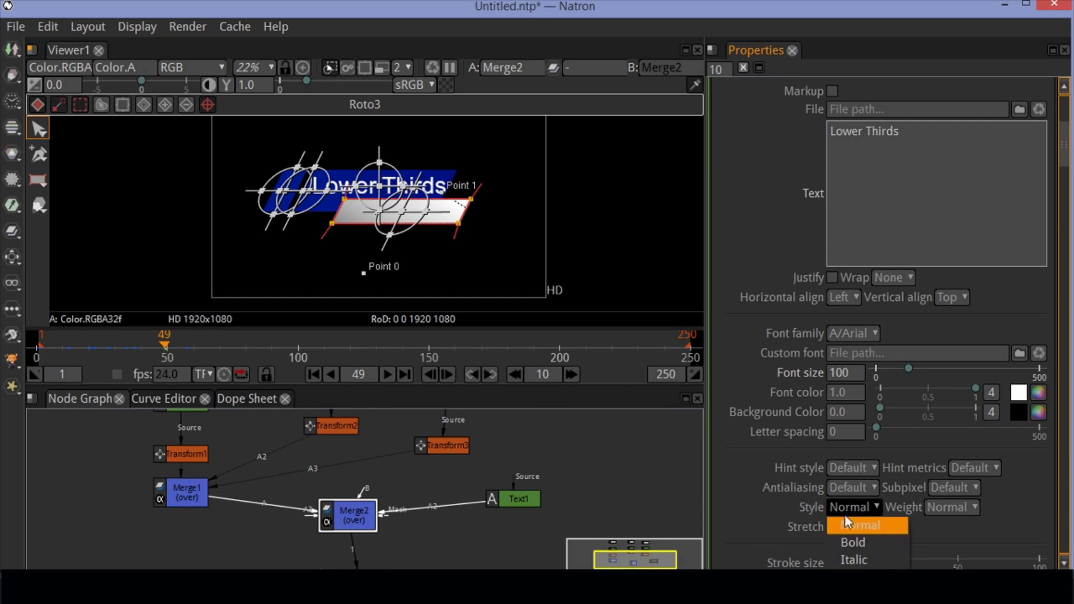
left_click(853, 565)
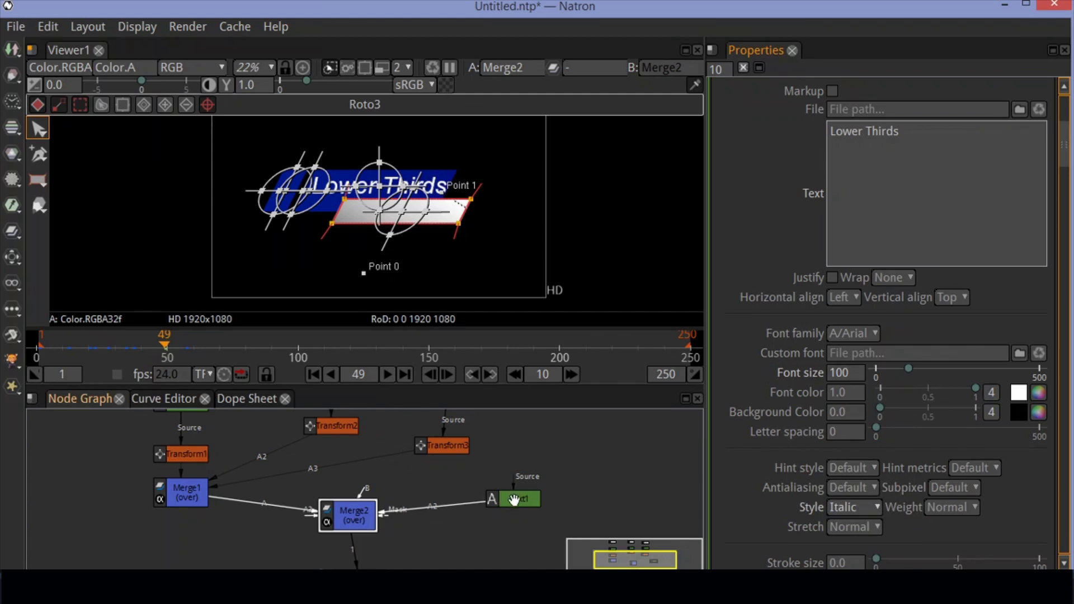
left_click_drag(515, 500, 542, 471)
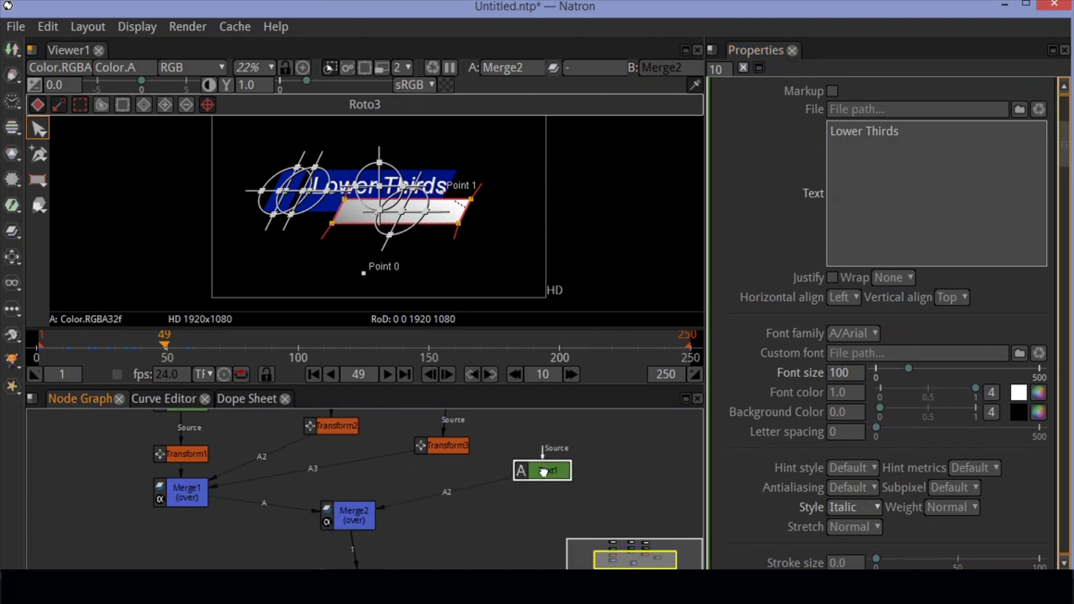
- Add a Text2 node from Draw > Text and wire it into Merge2's mask input beside Text1
right_click(494, 514)
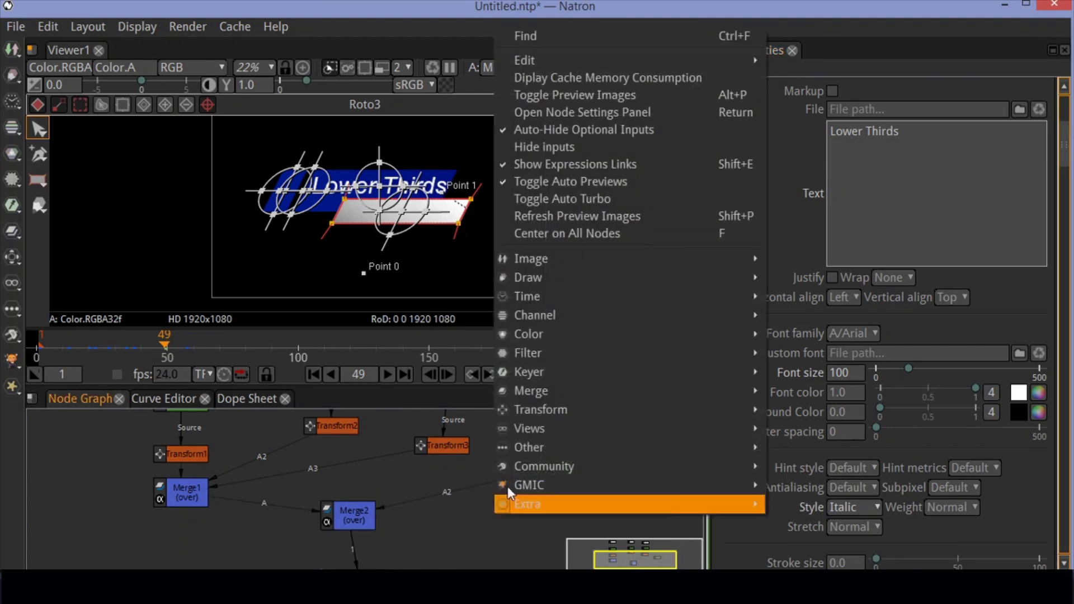
mouse_move(594, 277)
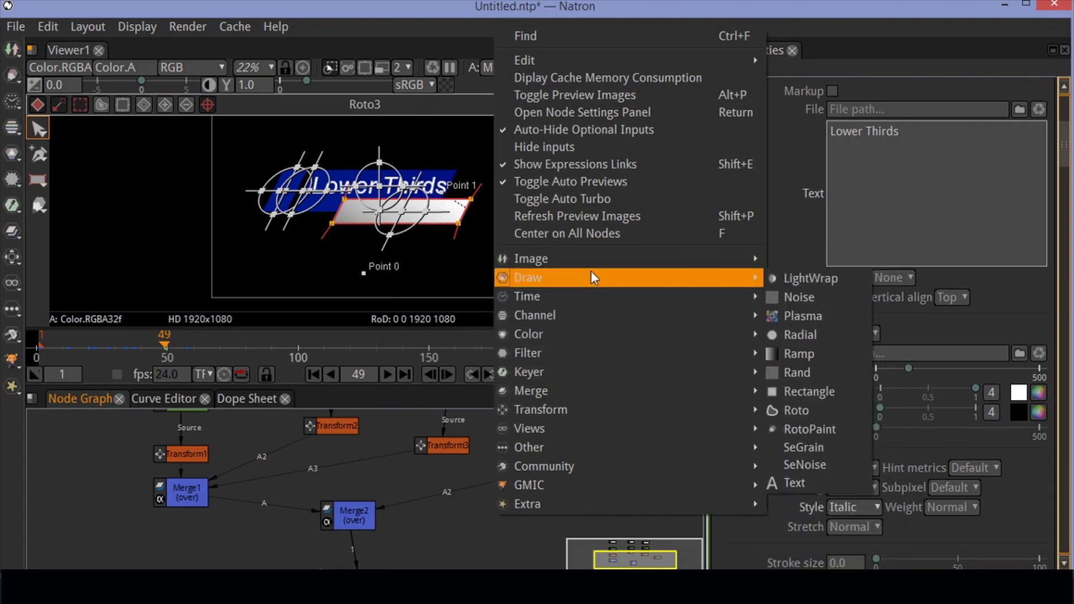
left_click(779, 484)
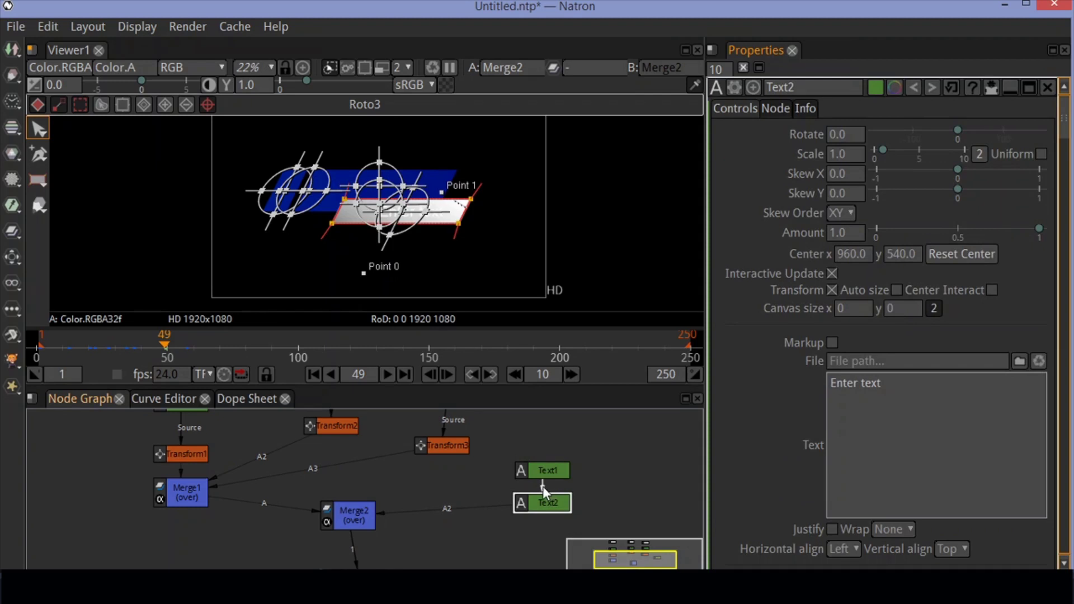
left_click_drag(546, 505, 583, 518)
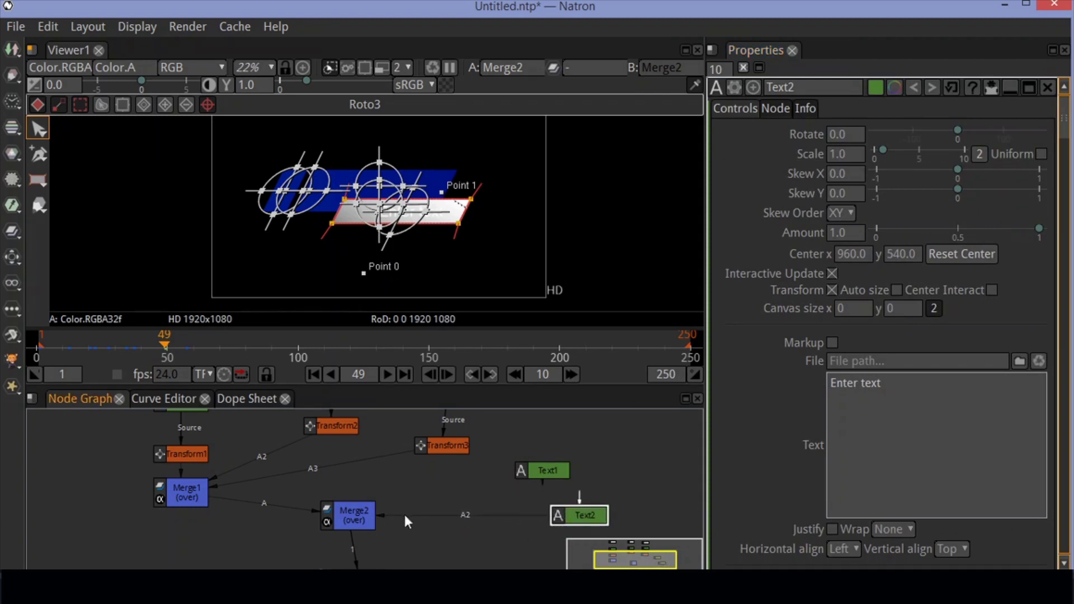
left_click_drag(406, 521, 523, 471)
left_click_drag(587, 526, 519, 518)
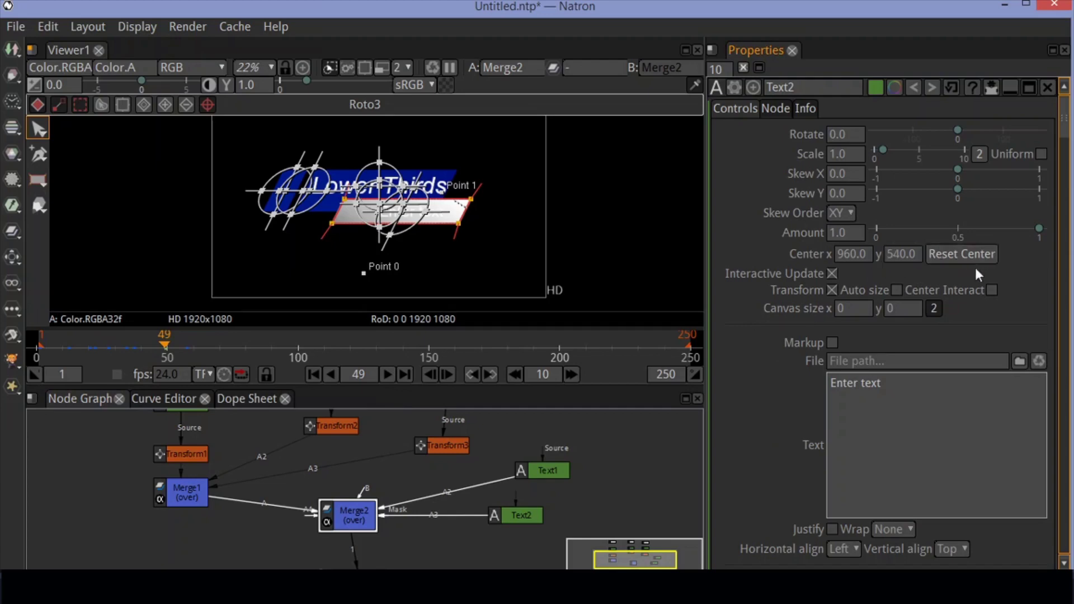
- Enable Center Interact on Text2 and set its font colour to black
left_click(991, 290)
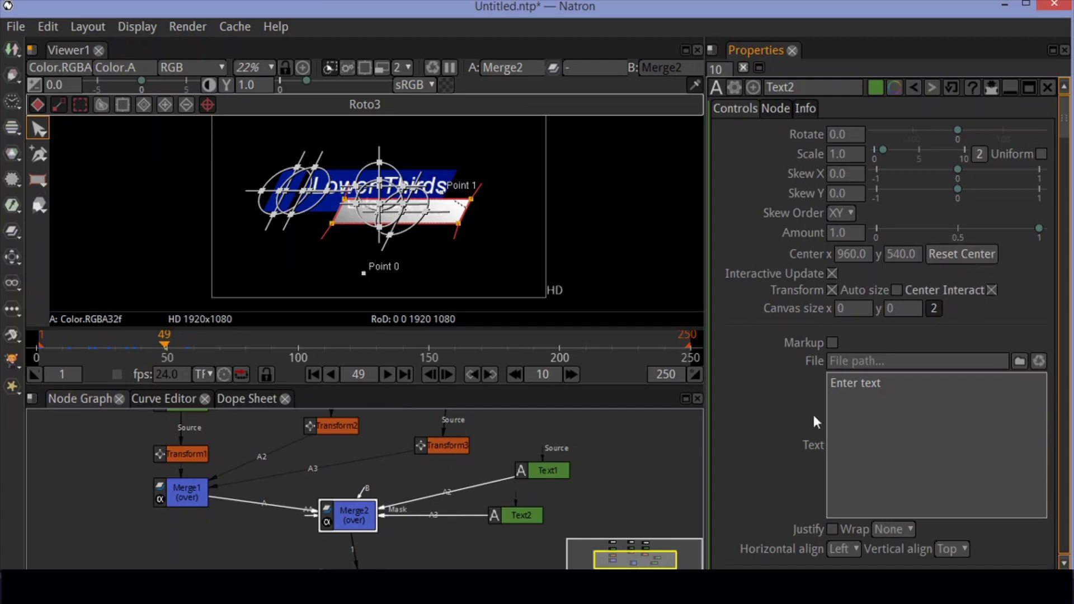
scroll(768, 429, "down", 3)
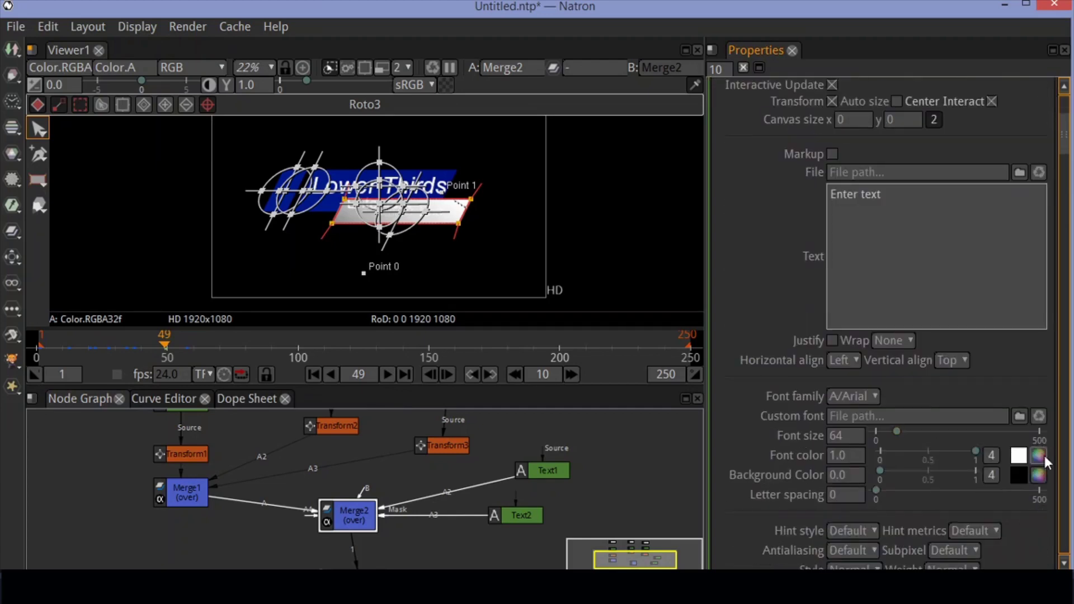
left_click(1039, 455)
left_click_drag(726, 256, 724, 311)
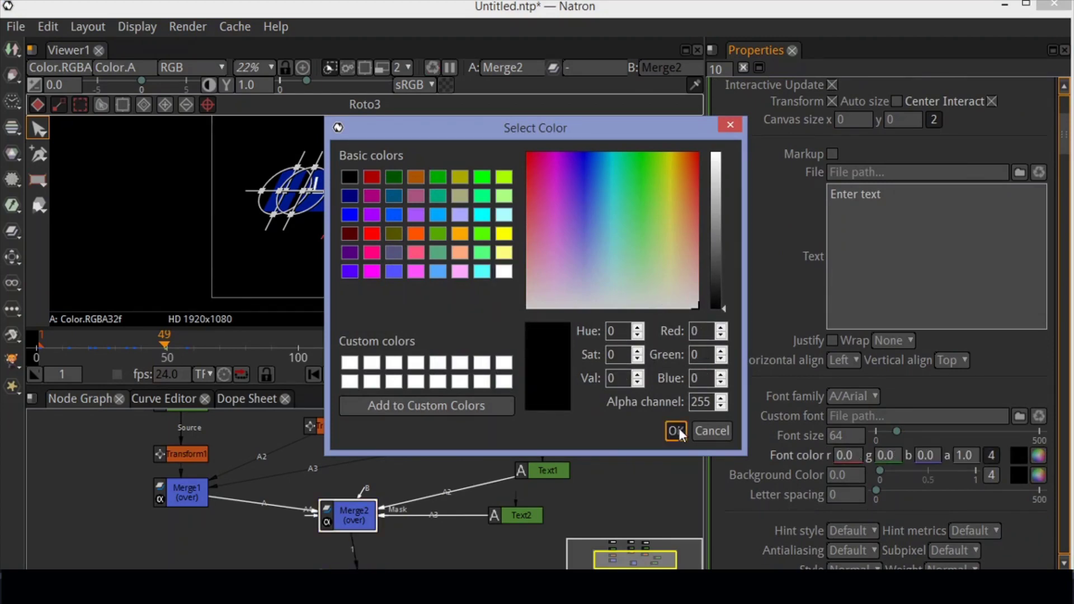
left_click(677, 432)
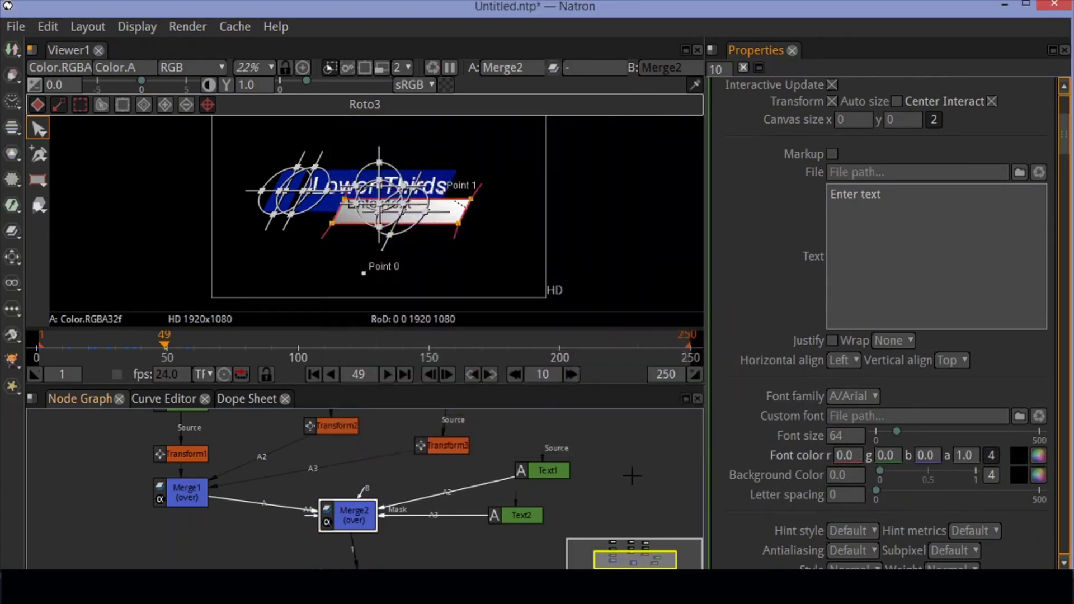
- Set Text2's Center to x 1060, y 490
scroll(778, 190, "up", 3)
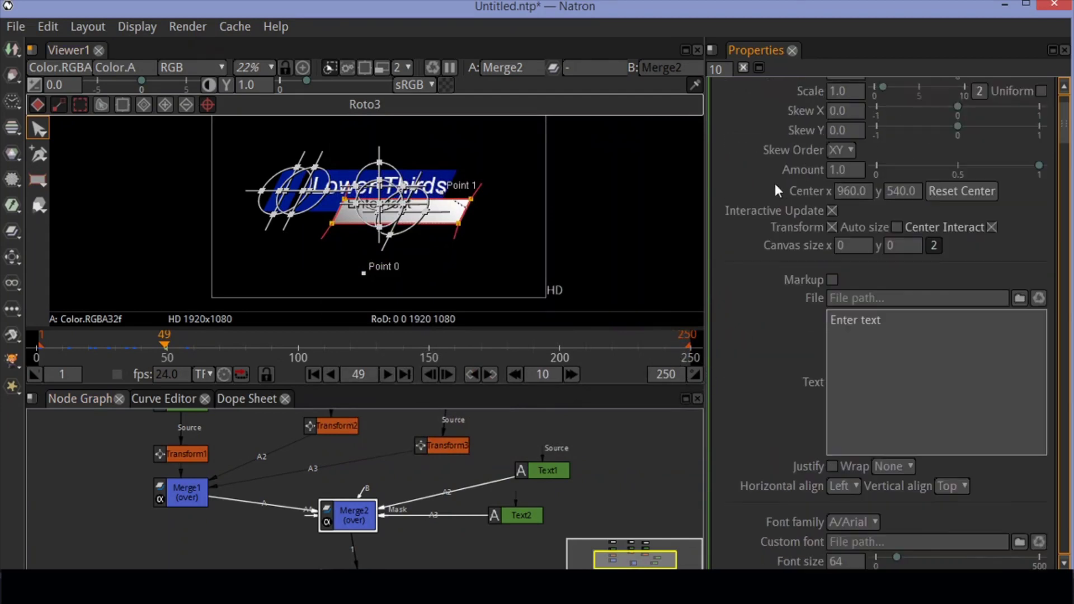
left_click(864, 192)
left_click(894, 193)
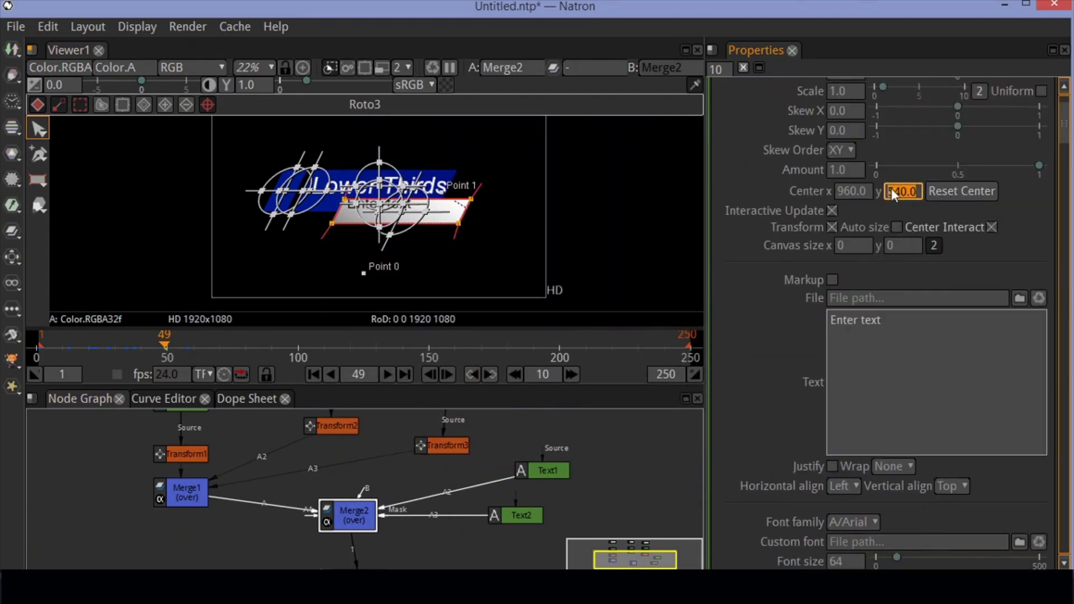
left_click(894, 193)
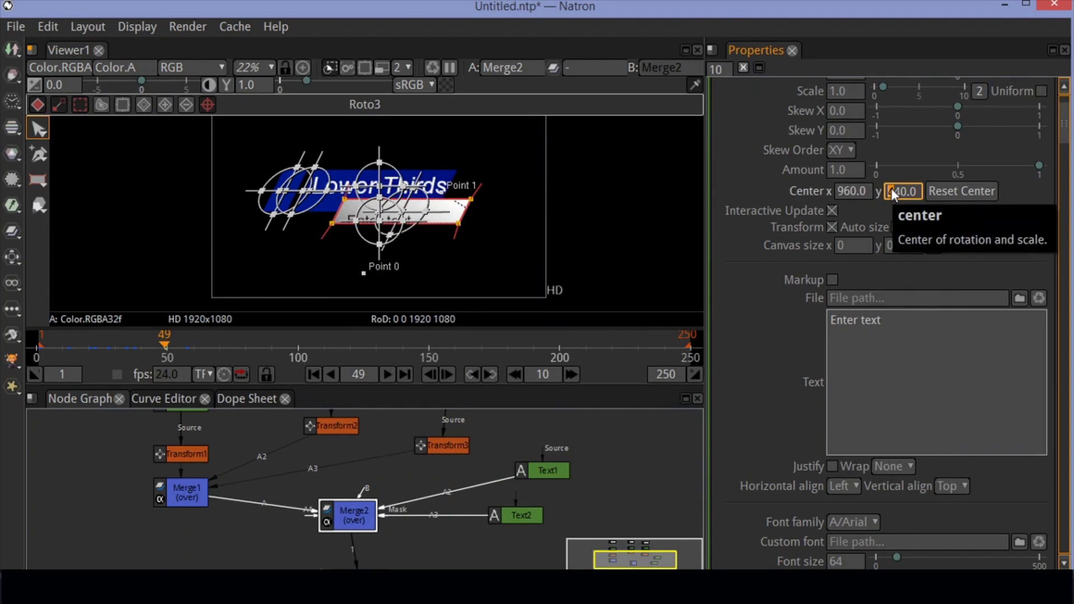
scroll(891, 188, "down", 1)
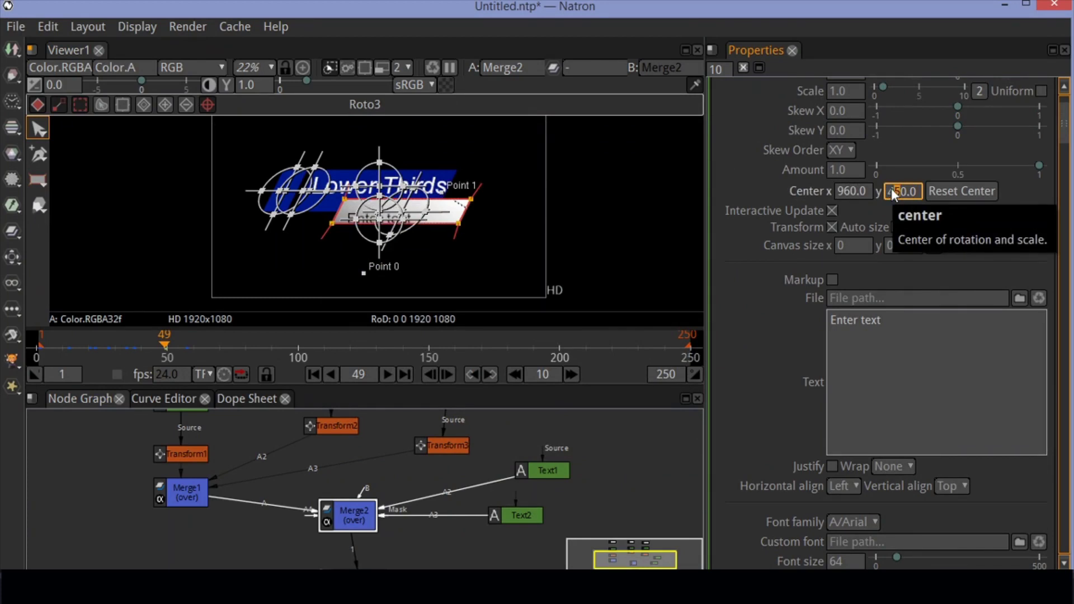
scroll(891, 188, "down", 1)
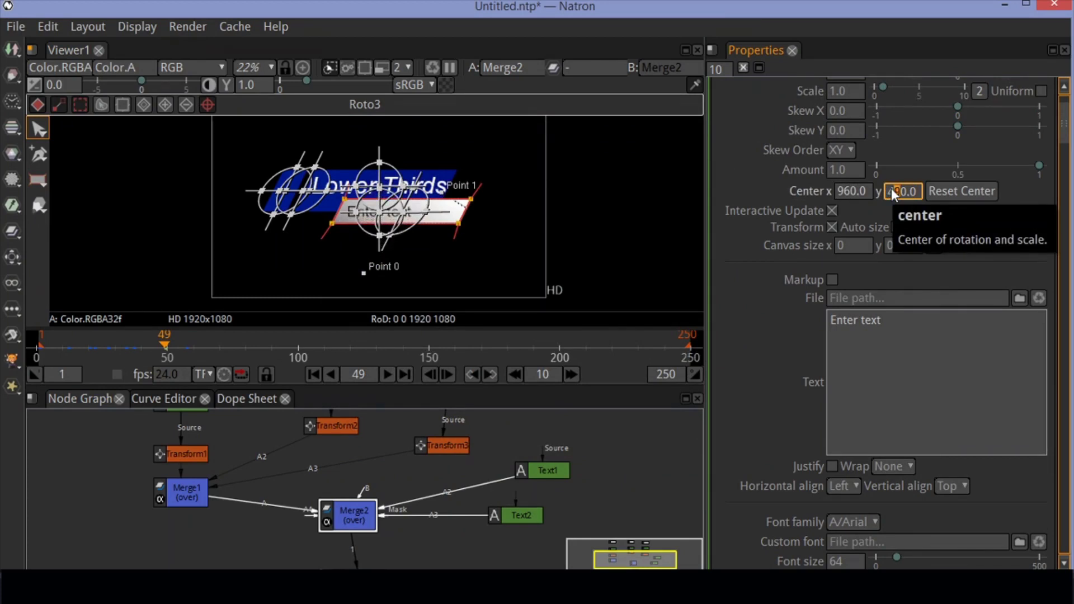
double_click(852, 192)
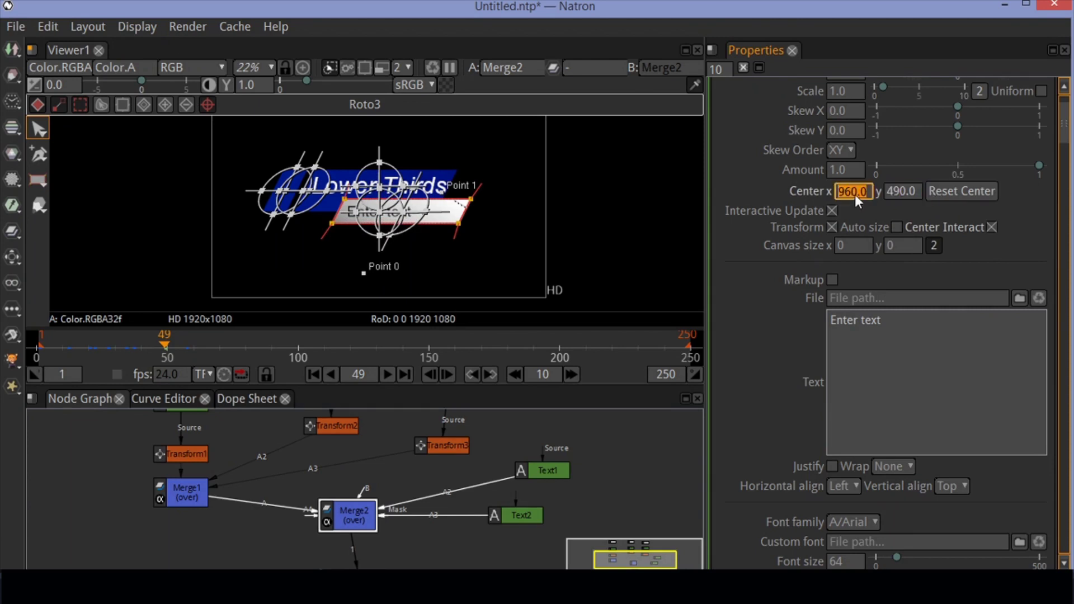
left_click(855, 193)
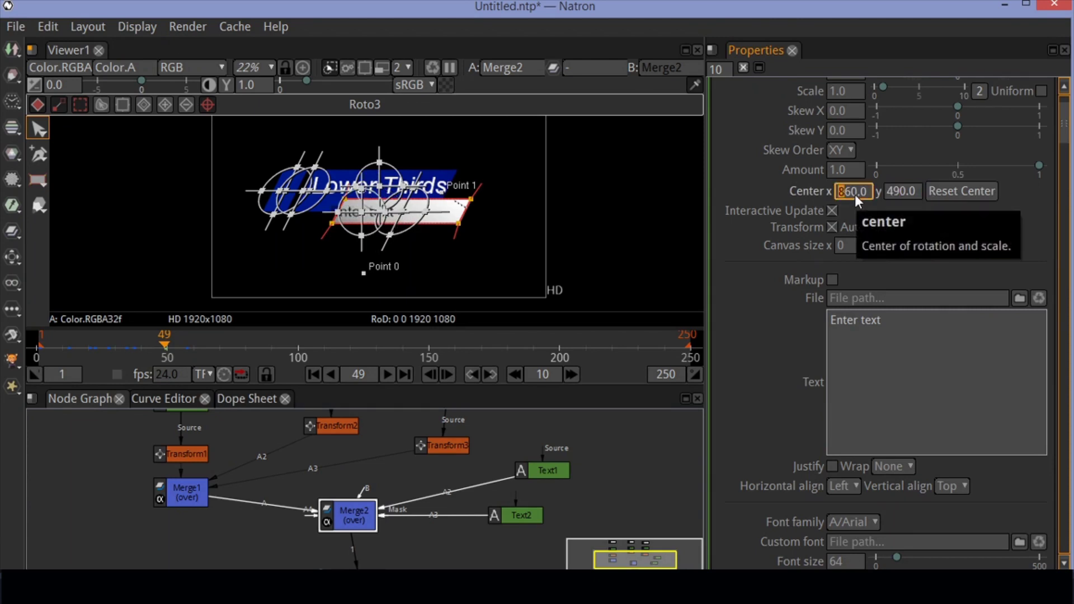
scroll(855, 193, "up", 1)
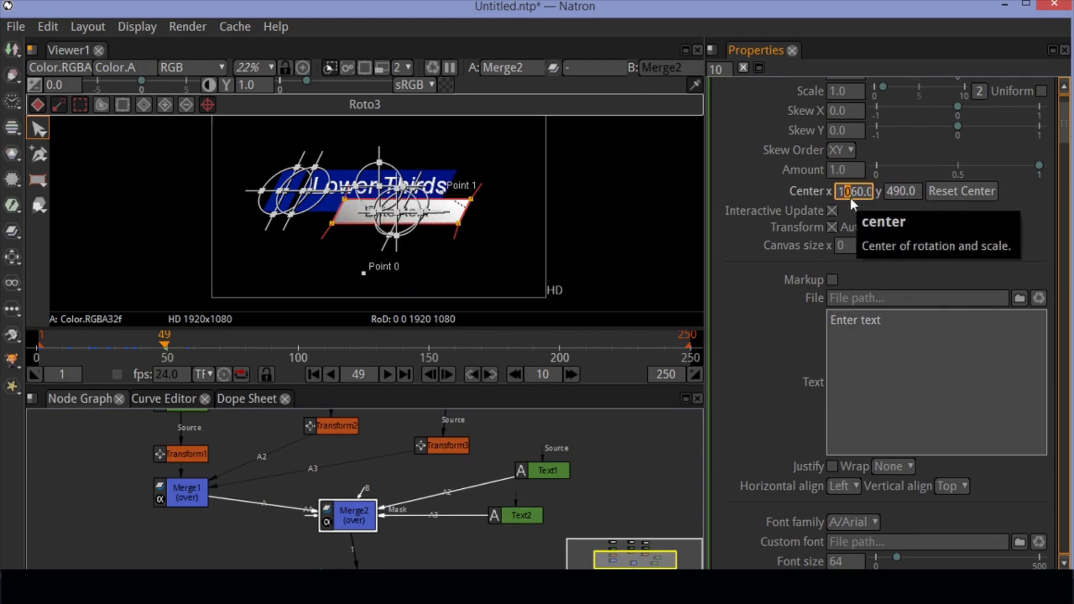
- Replace Text2's placeholder text with 'are awesome'
left_click(893, 327)
key("ctrl+a")
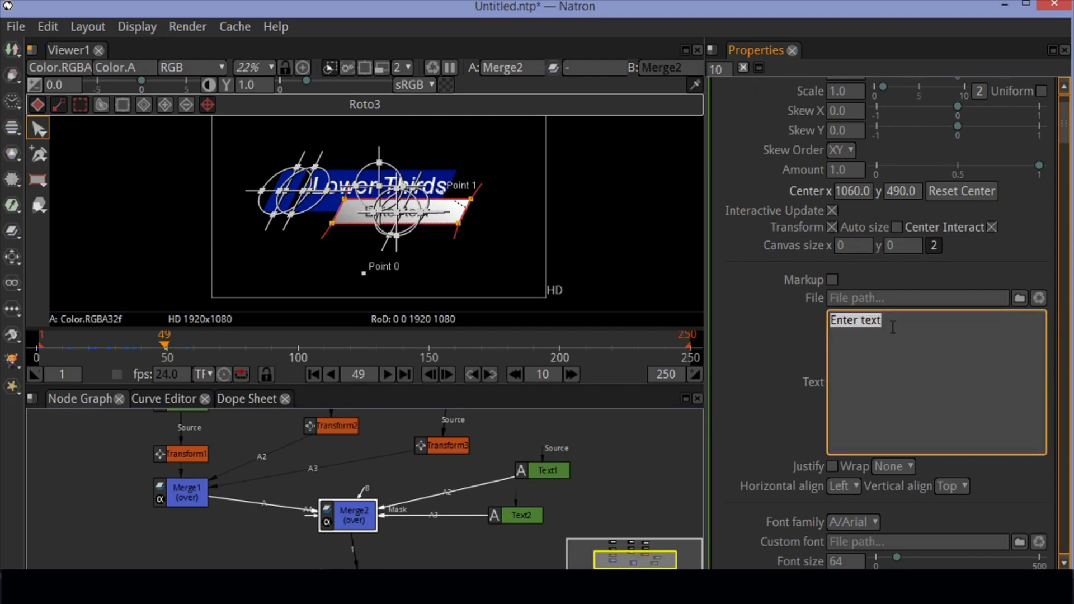
key("BackSpace")
type("are")
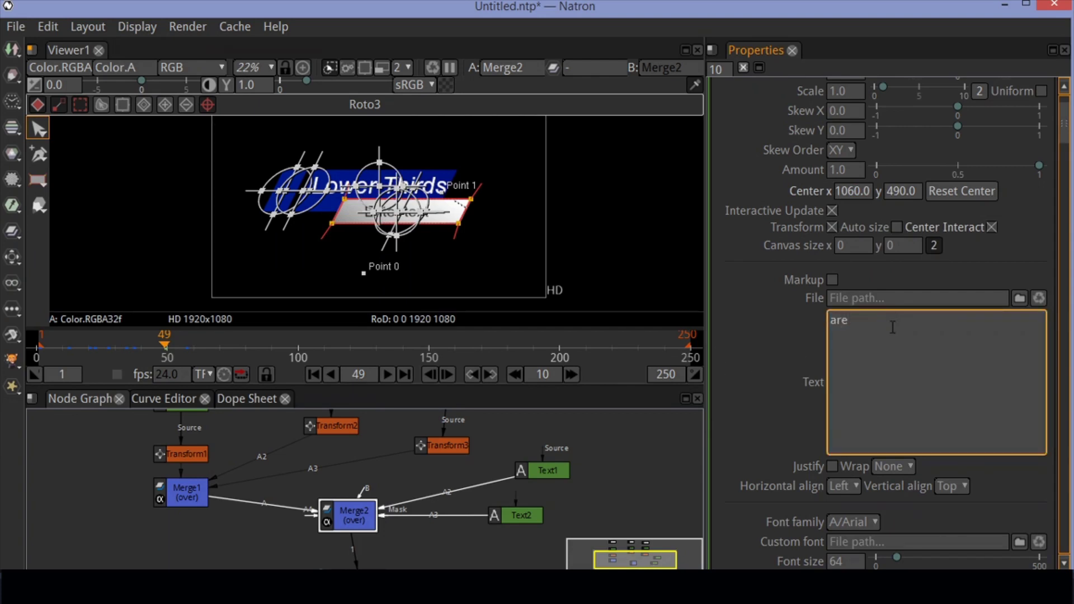
type(" awesome")
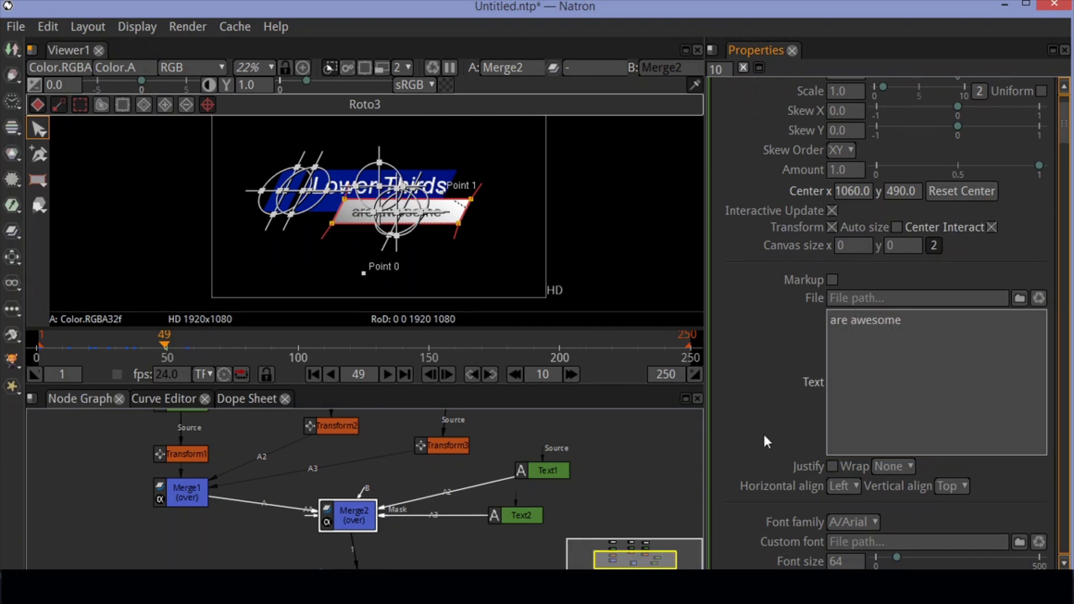
- Set Text2's font style to Italic
scroll(757, 456, "down", 3)
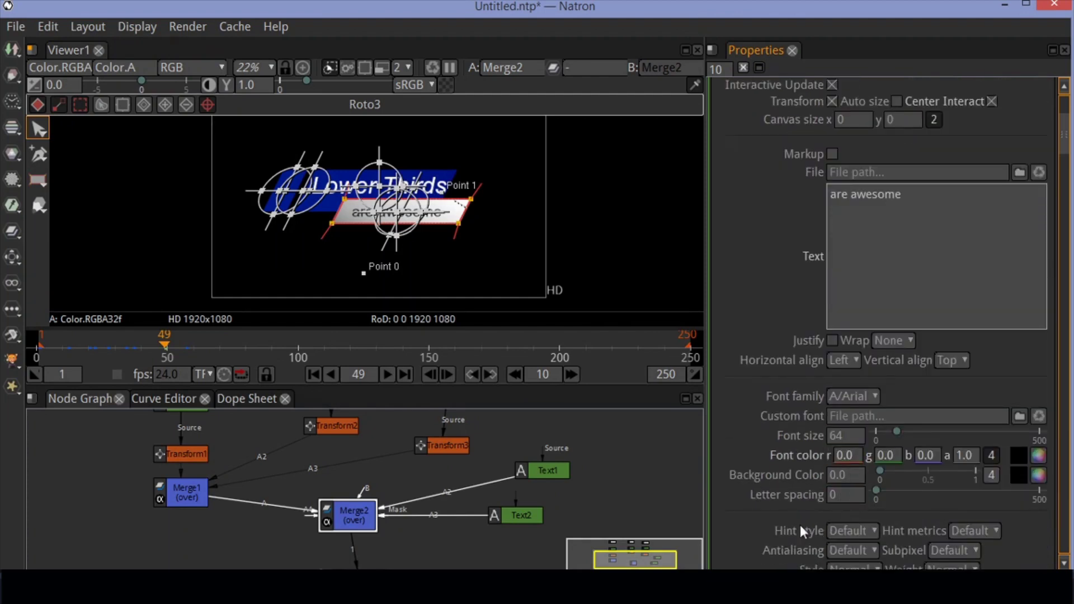
scroll(801, 526, "down", 1)
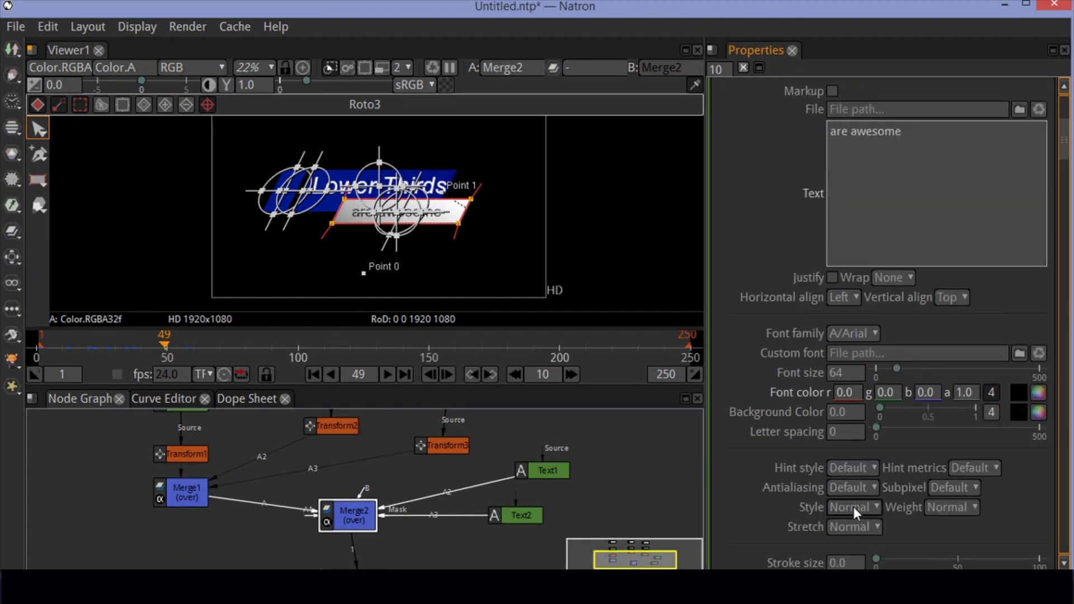
left_click(853, 506)
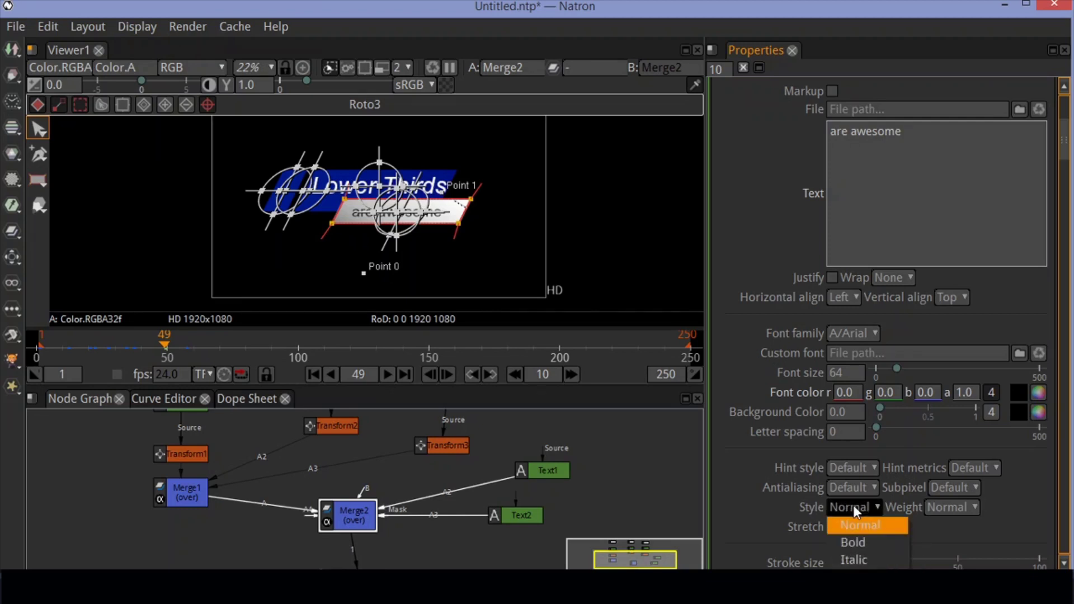
left_click(854, 559)
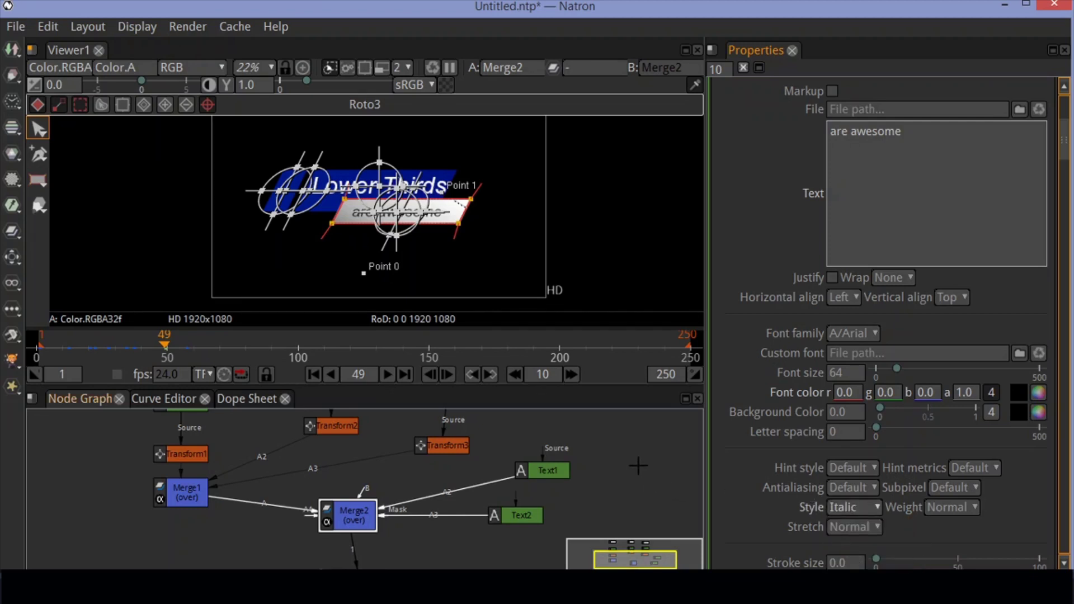
- Move Text2 up beside Text1 and add a Transform4 node after it
left_click_drag(520, 515, 618, 485)
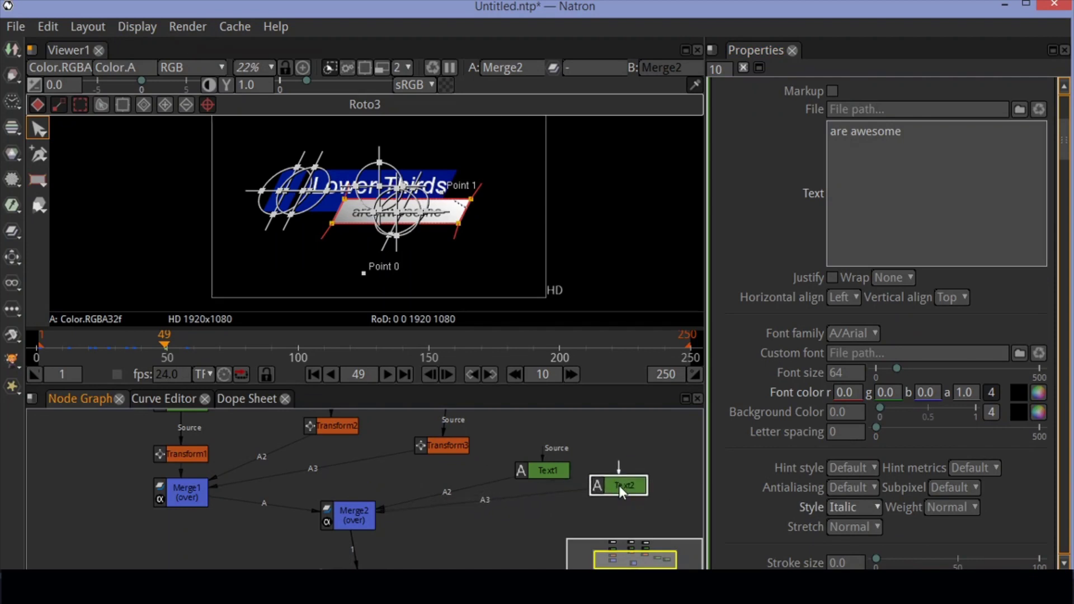
right_click(450, 524)
mouse_move(542, 283)
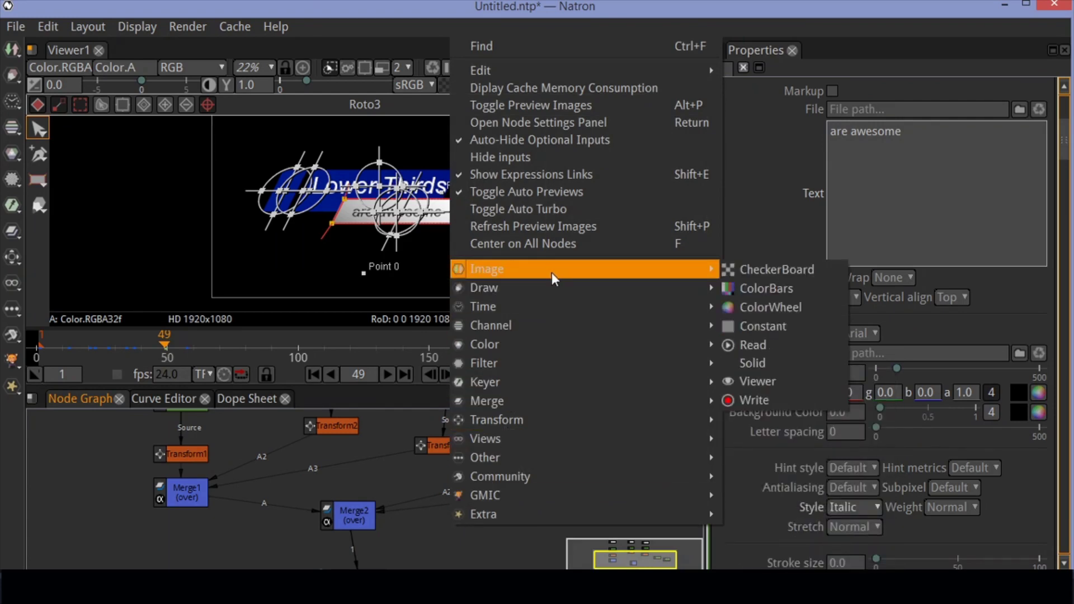
mouse_move(574, 421)
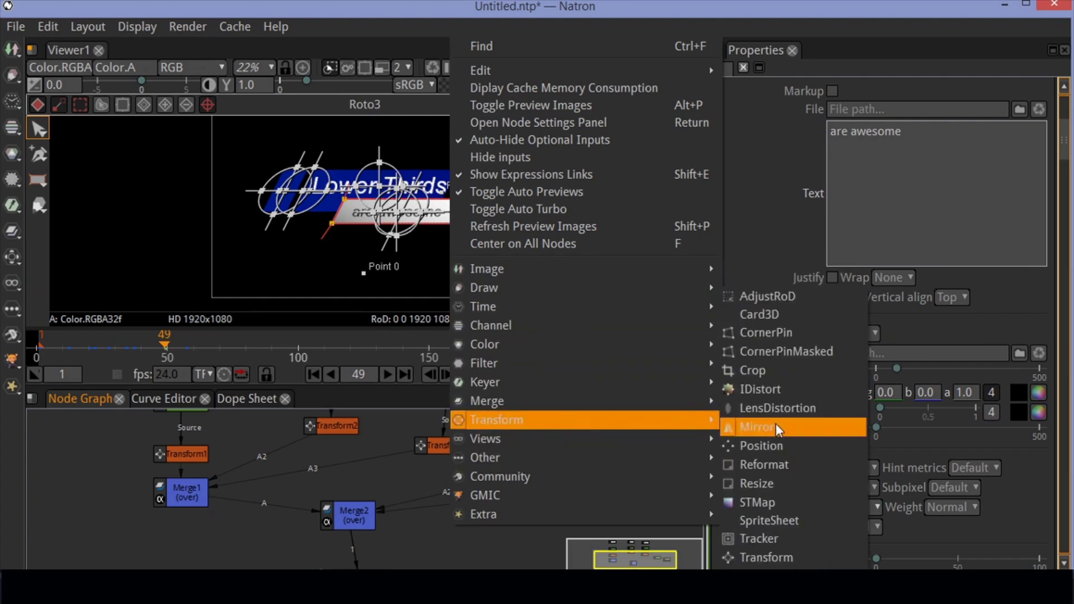
left_click(778, 552)
left_click_drag(640, 523, 560, 525)
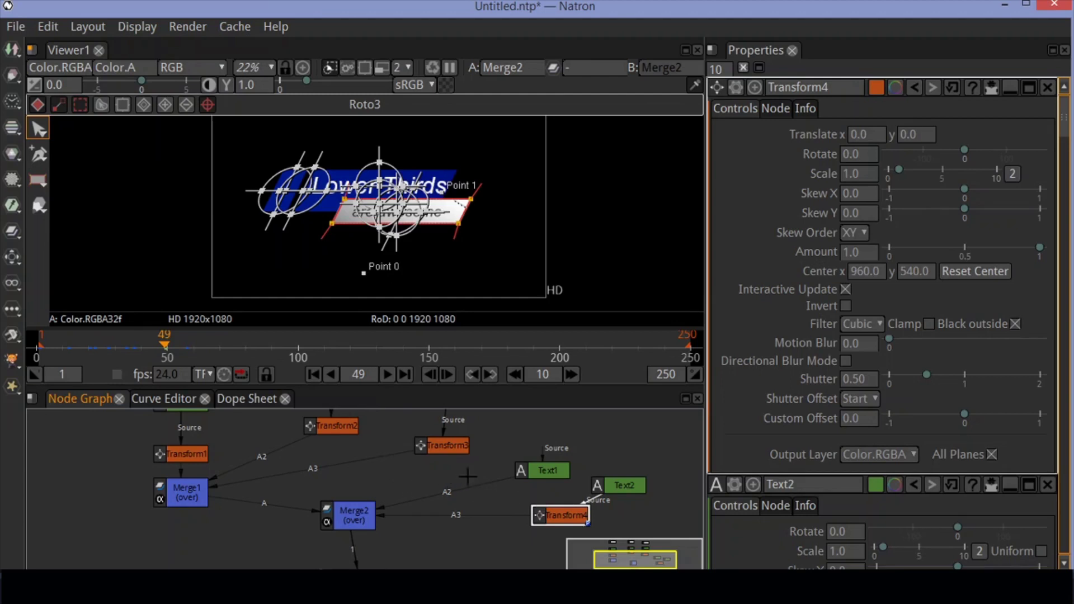
- Add a second Transform node, Transform5, and connect Transform4 to Text1
right_click(547, 440)
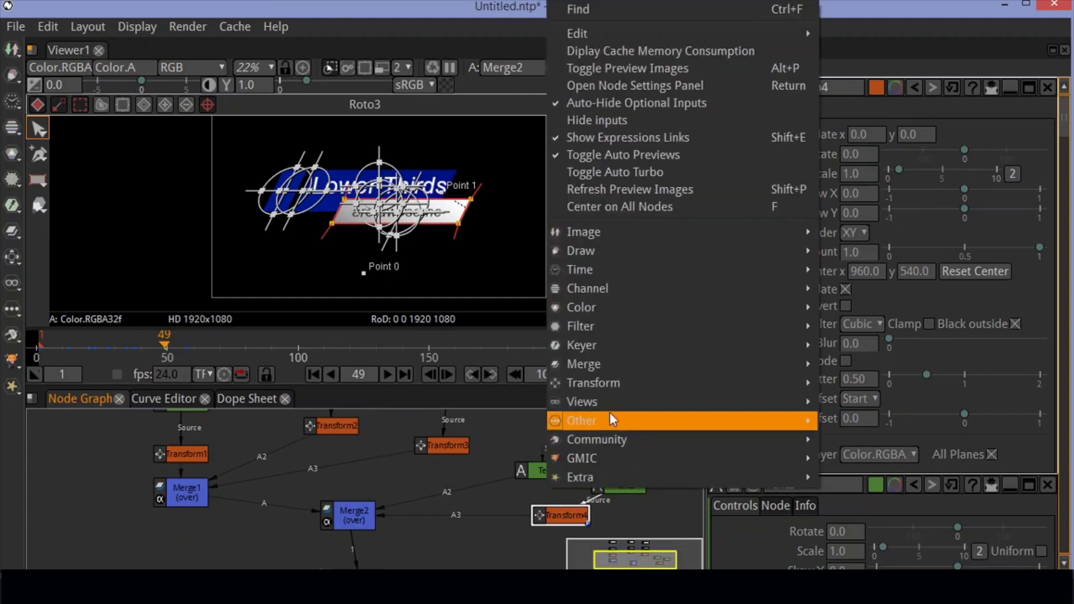
mouse_move(629, 381)
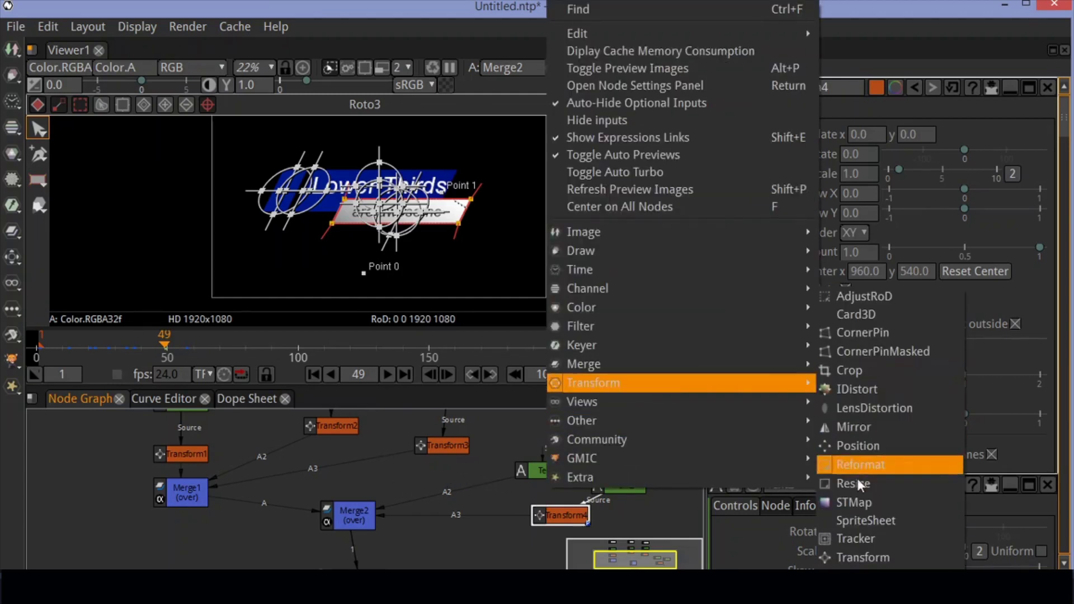
left_click(858, 552)
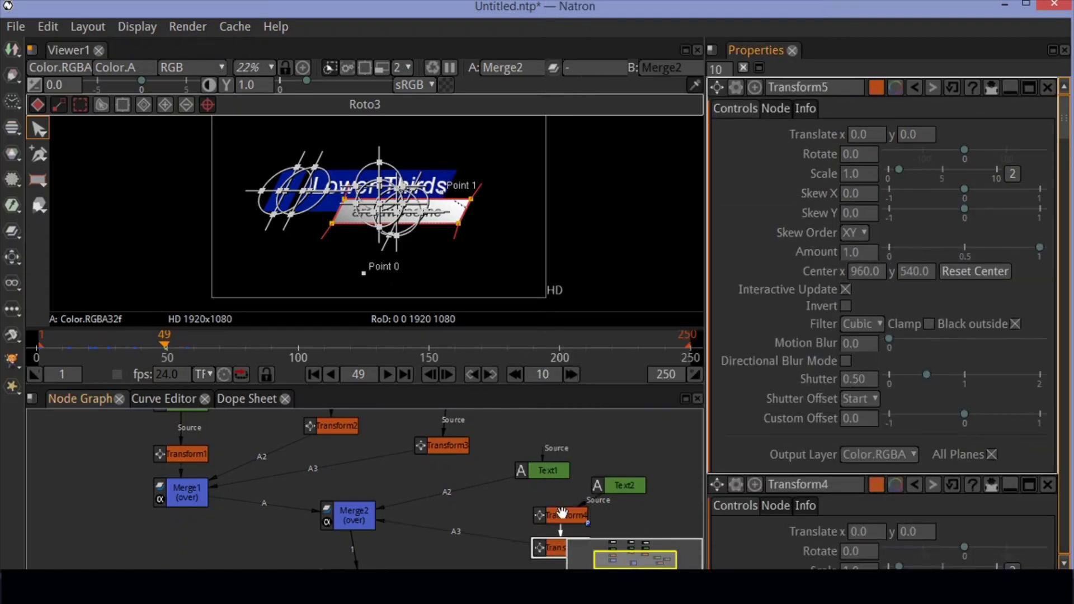
left_click_drag(562, 513, 490, 484)
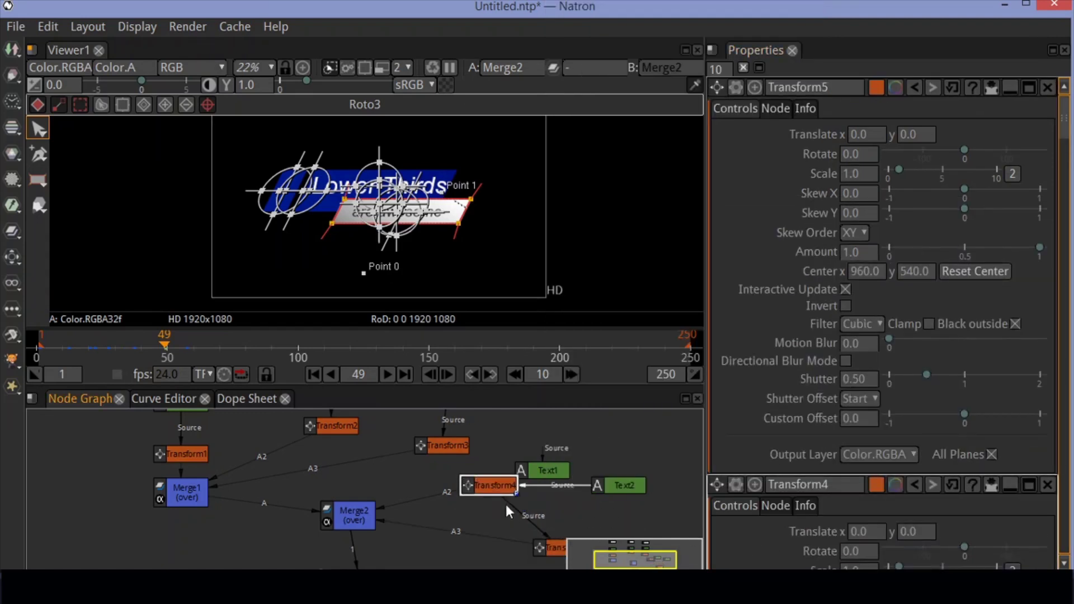
left_click(607, 488)
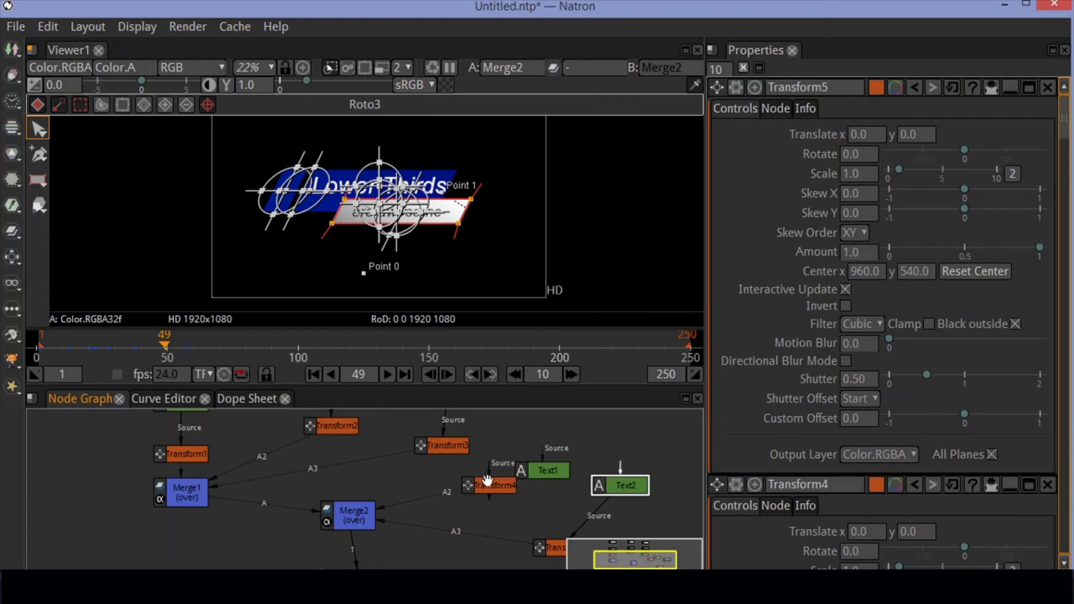
left_click_drag(492, 484, 446, 490)
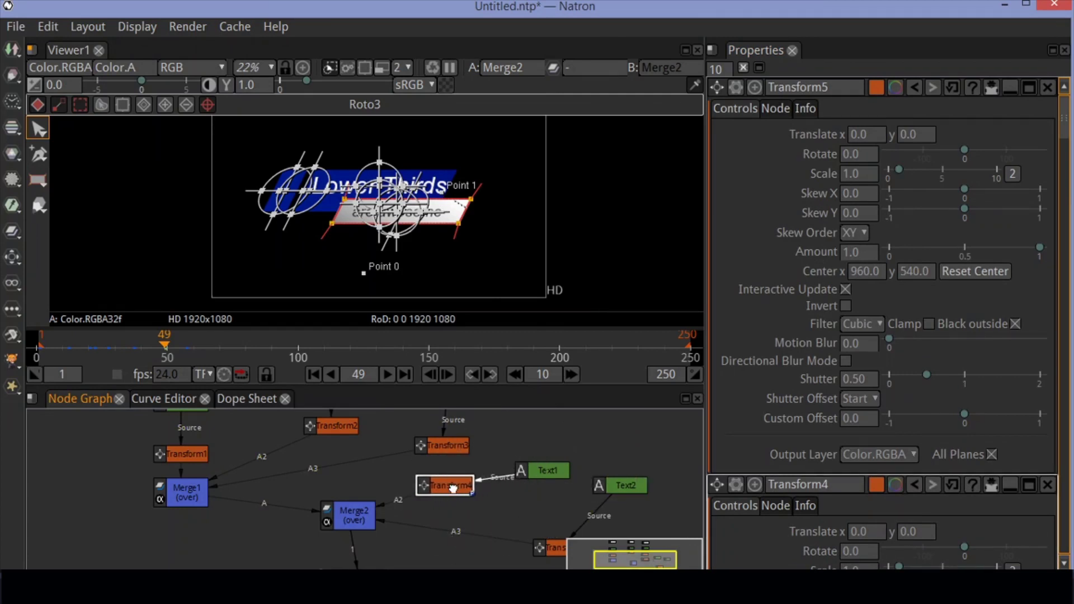
- Arrange both green text nodes at the top right, each Transform node beneath its source
scroll(459, 488, "down", 3)
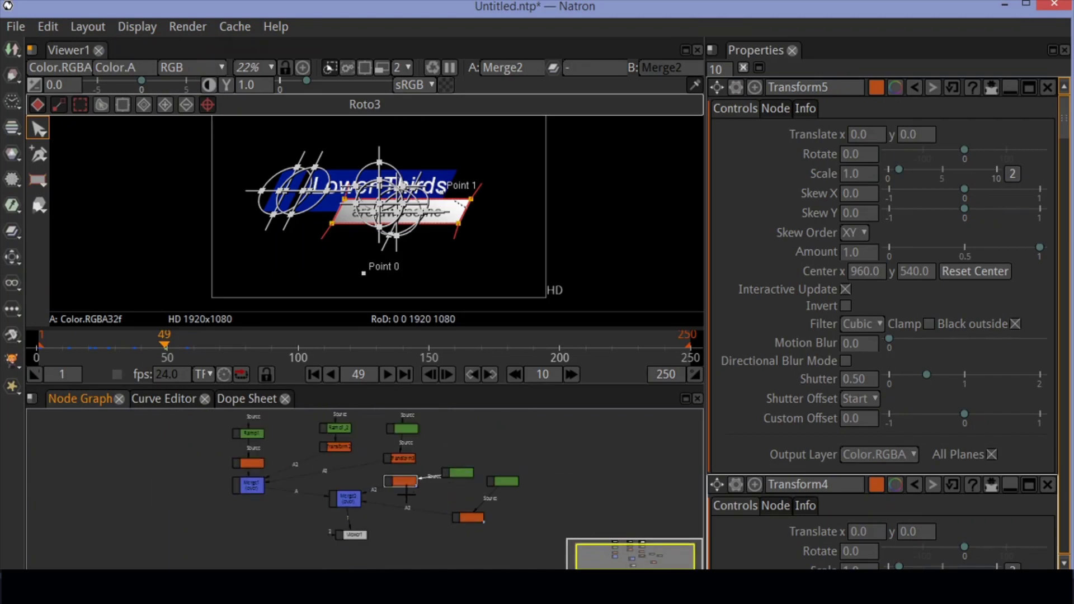
left_click_drag(472, 473, 504, 426)
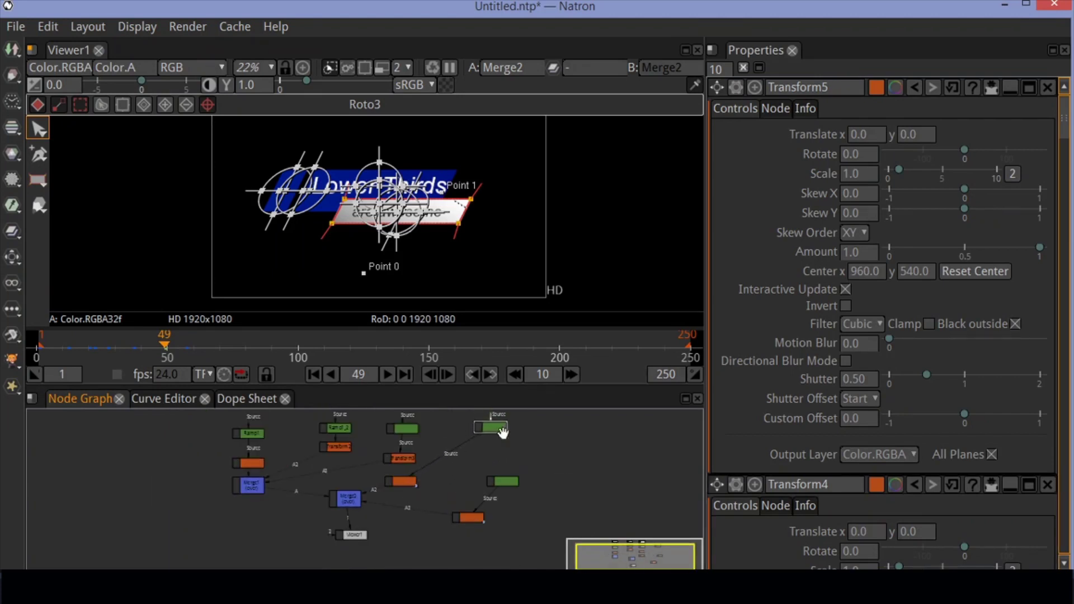
left_click_drag(506, 483, 553, 432)
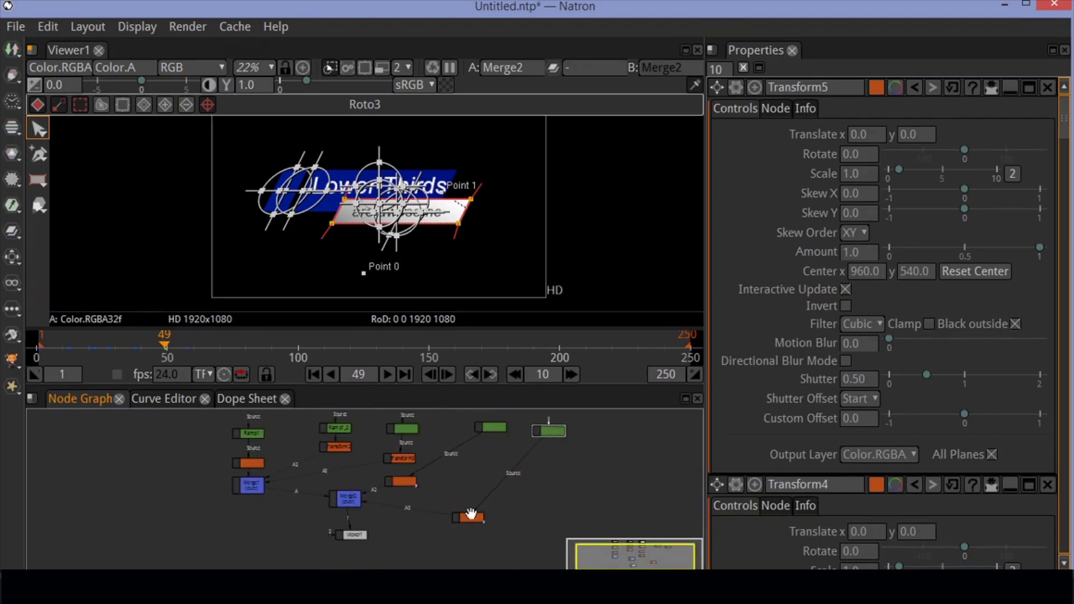
left_click_drag(472, 516, 558, 474)
left_click_drag(394, 480, 479, 459)
left_click_drag(561, 477, 548, 479)
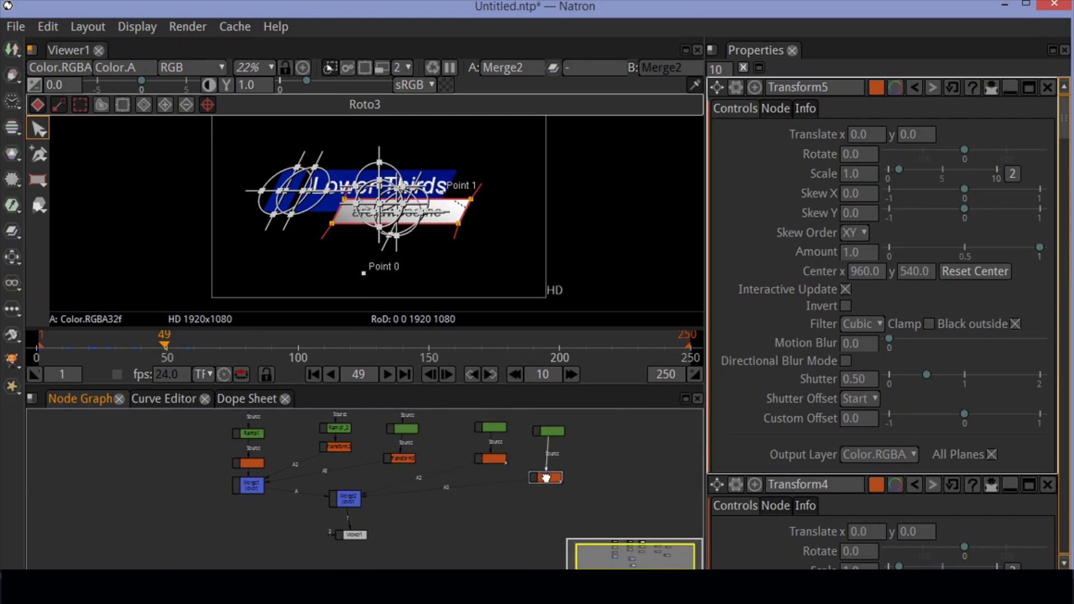
- On Transform4, set a Scale keyframe of 0 at frame 20
left_click(501, 459)
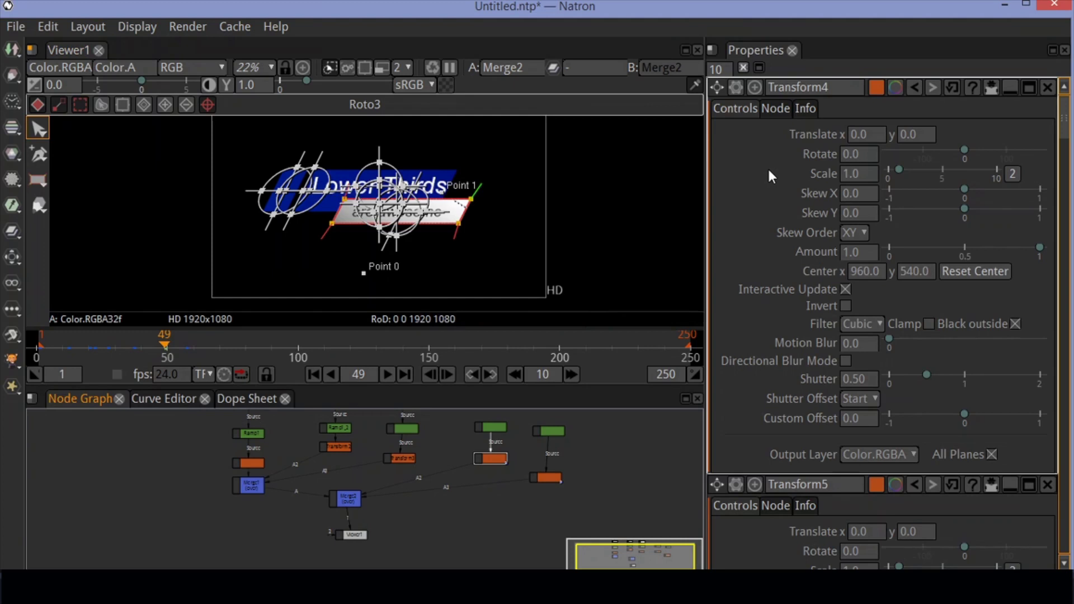
left_click_drag(167, 349, 92, 337)
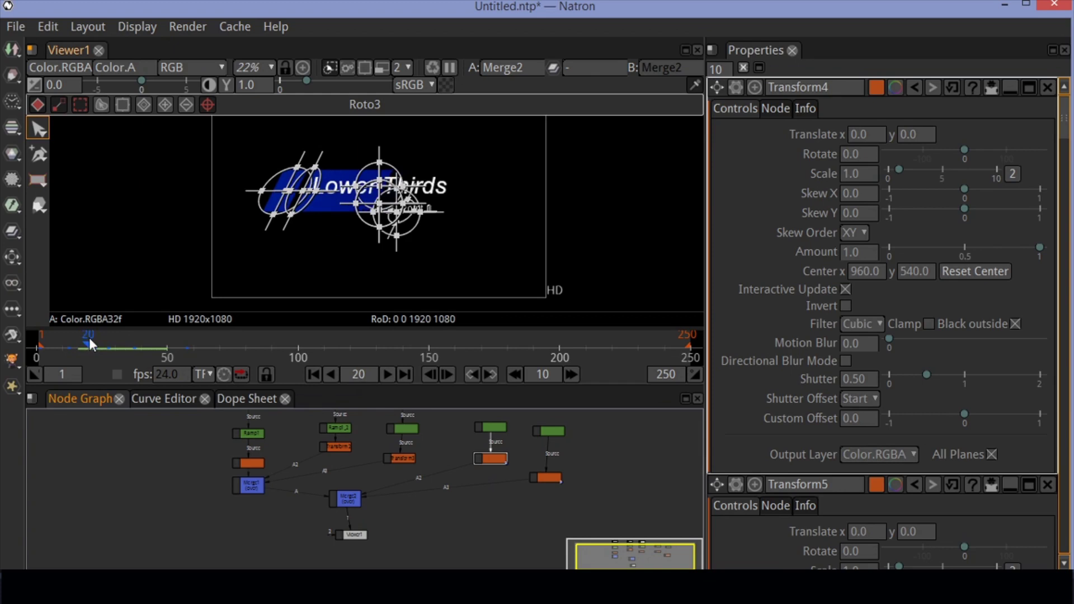
left_click(853, 174)
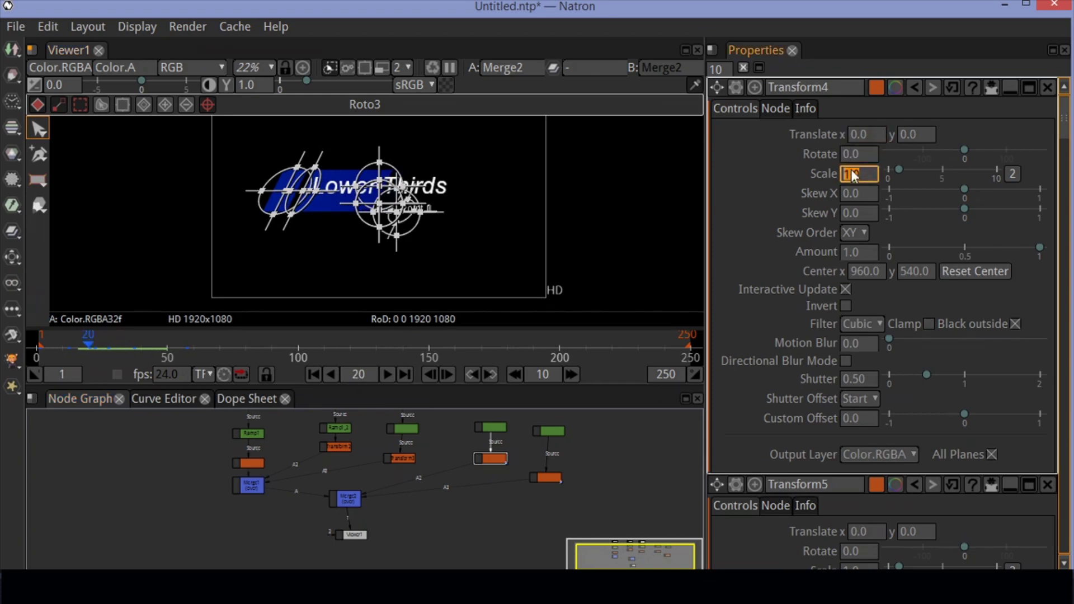
right_click(851, 174)
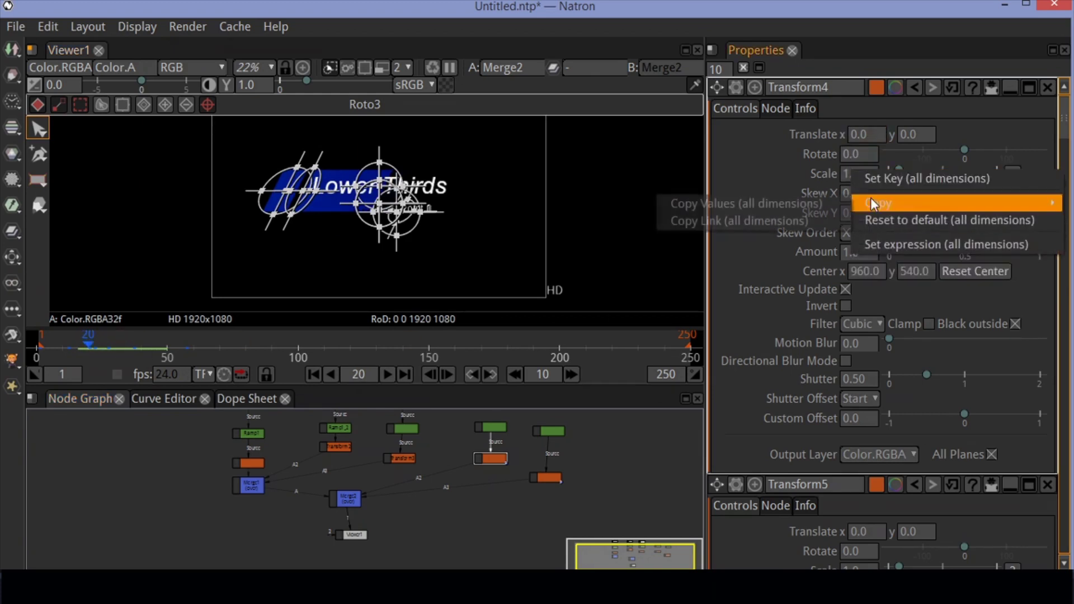
left_click(867, 179)
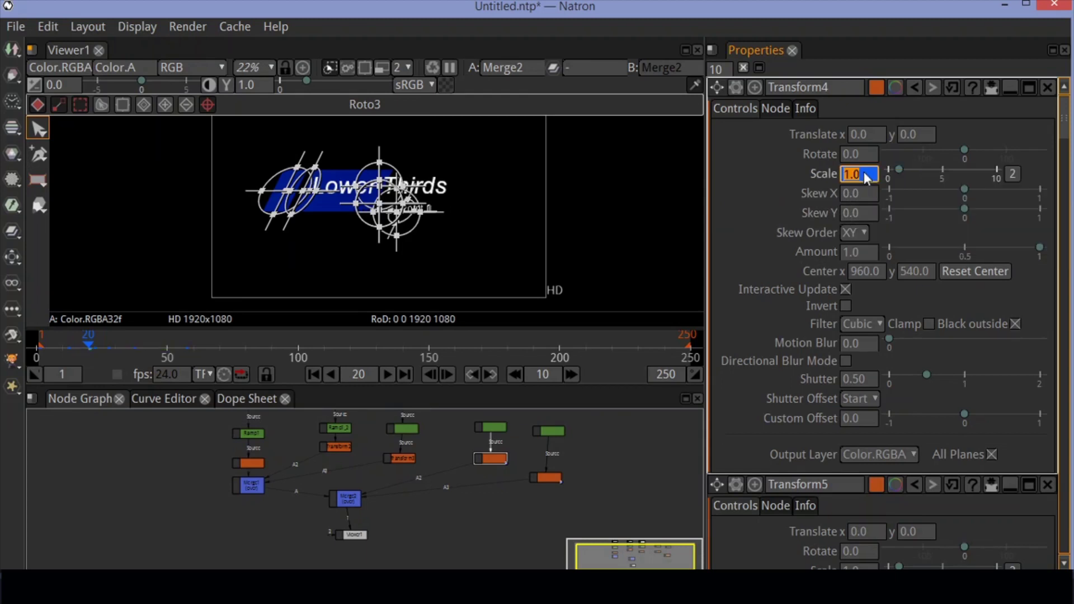
type("0")
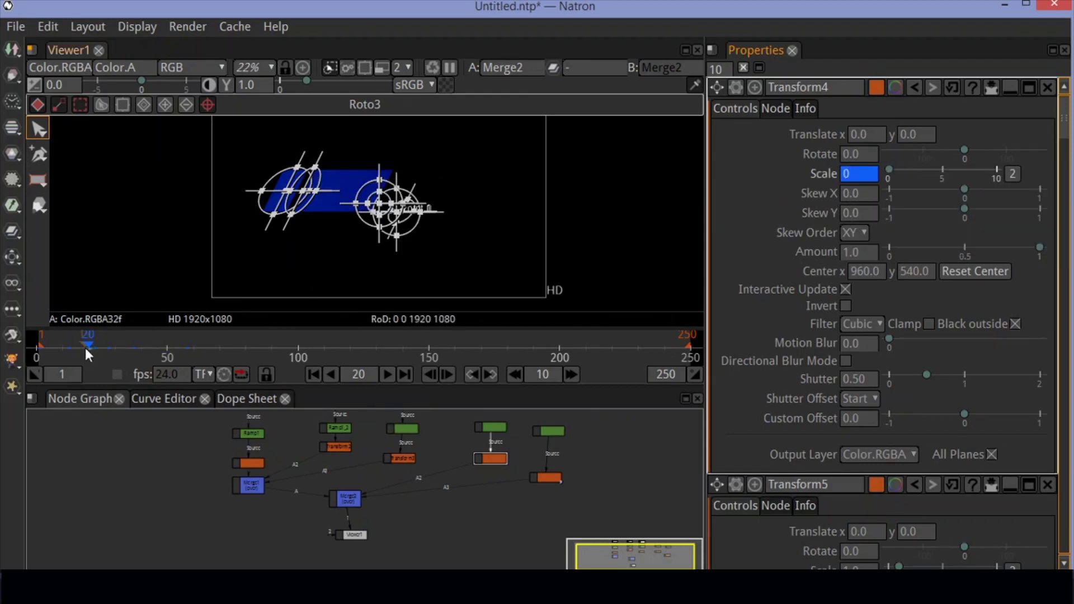
- Key Transform4's Scale to 1.0 at frame 27 and preview the growth
left_click_drag(87, 347, 107, 347)
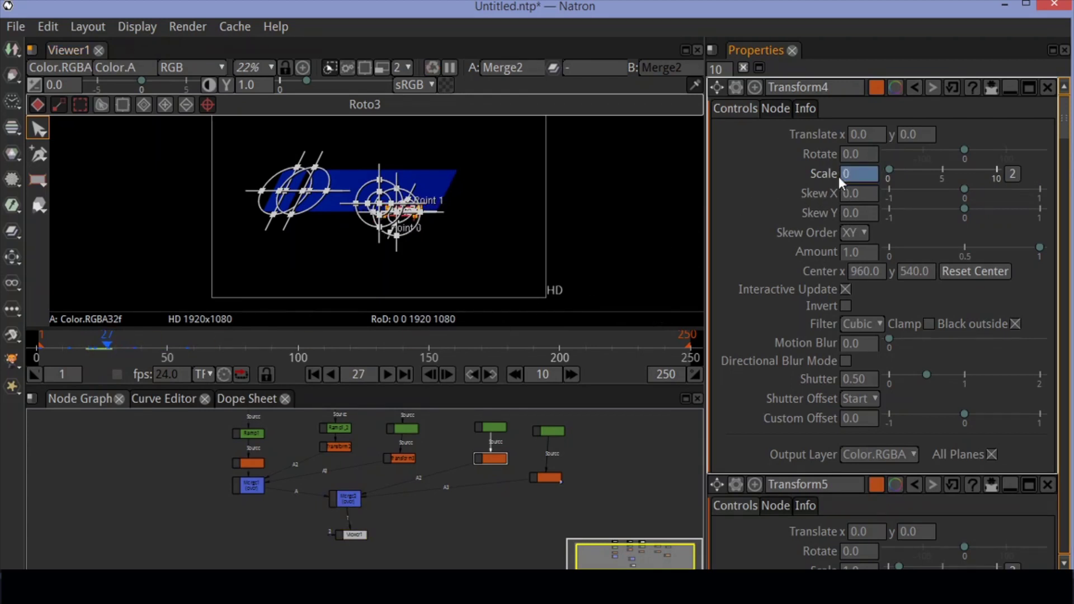
key("0")
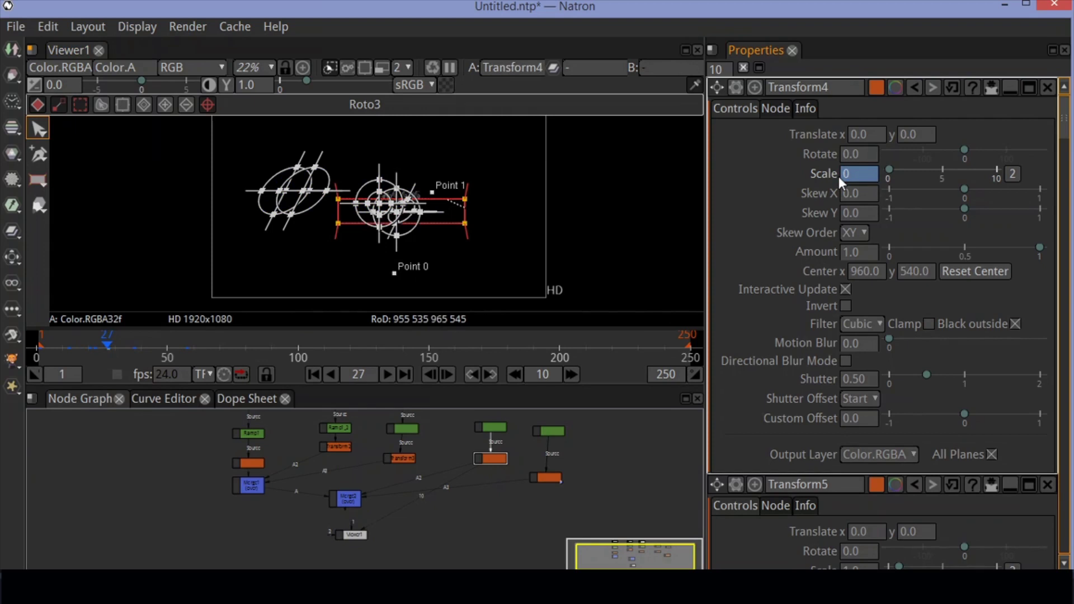
left_click(845, 172)
type("1.")
key("Return")
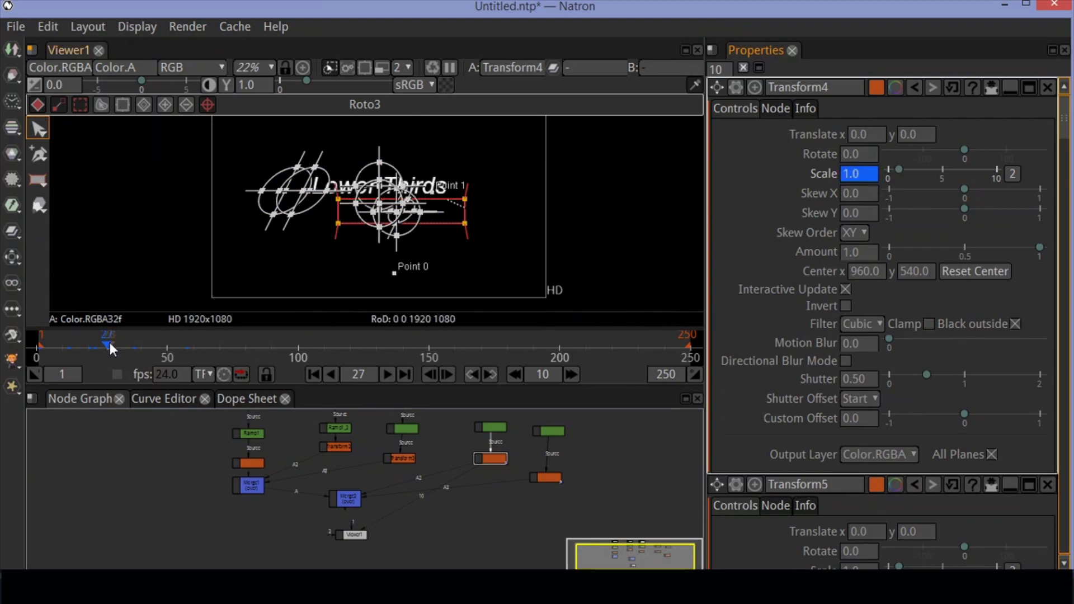
mouse_move(100, 347)
left_mouse_down()
mouse_move(86, 345)
mouse_move(116, 344)
left_mouse_up()
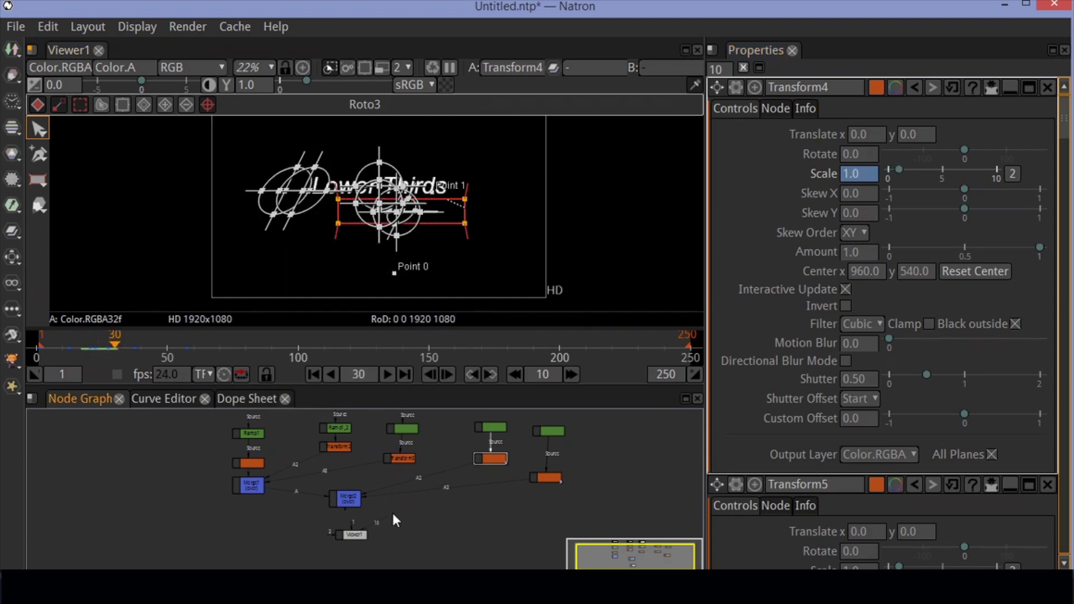
- Reconnect the Viewer to Merge2 and scrub to check the full composite
left_click_drag(397, 511, 343, 503)
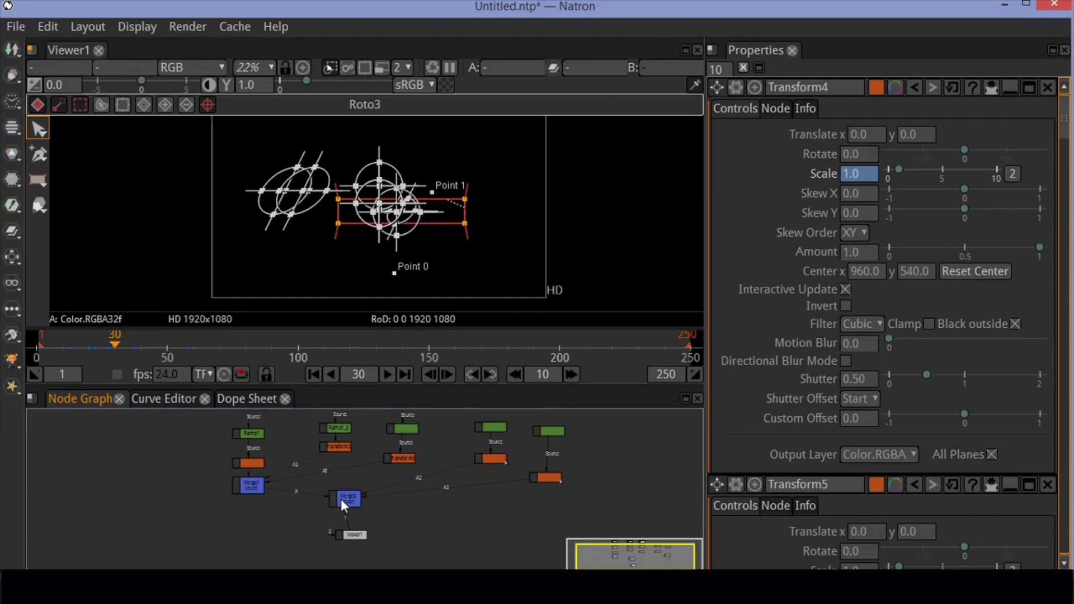
left_click_drag(341, 499, 341, 499)
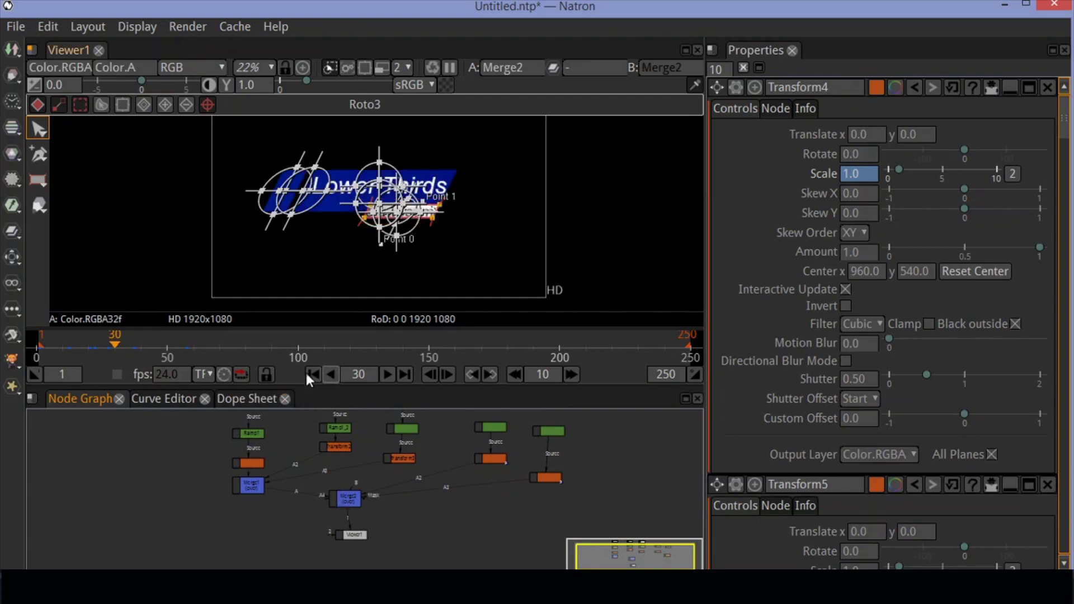
mouse_move(113, 343)
left_mouse_down()
mouse_move(85, 337)
mouse_move(116, 344)
left_mouse_up()
- On Transform5, set a Scale keyframe of 0 at frame 30
left_click(552, 480)
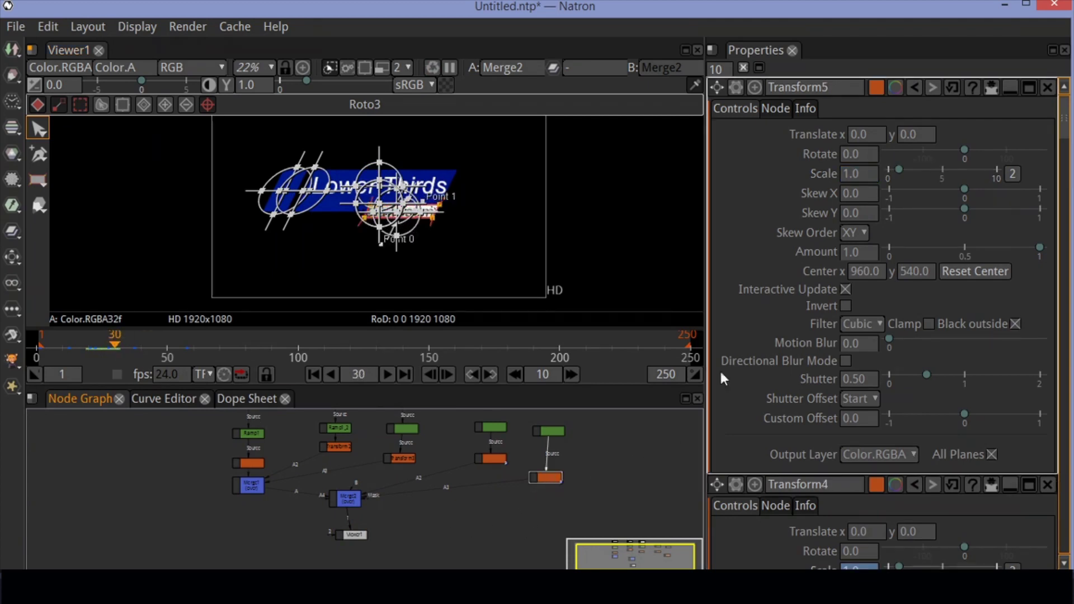
left_click(858, 154)
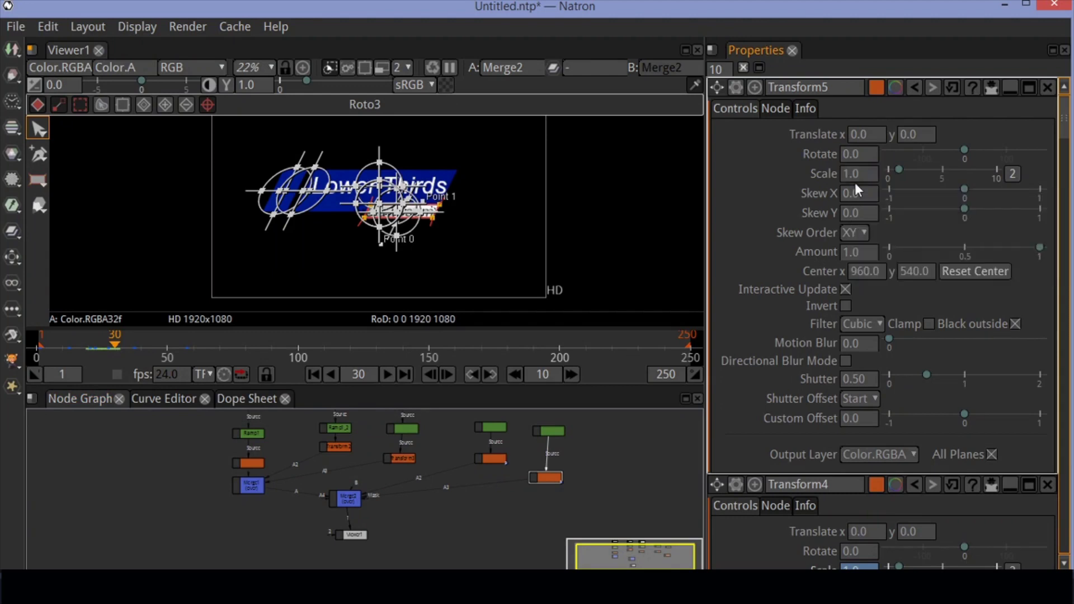
right_click(855, 178)
left_click(861, 185)
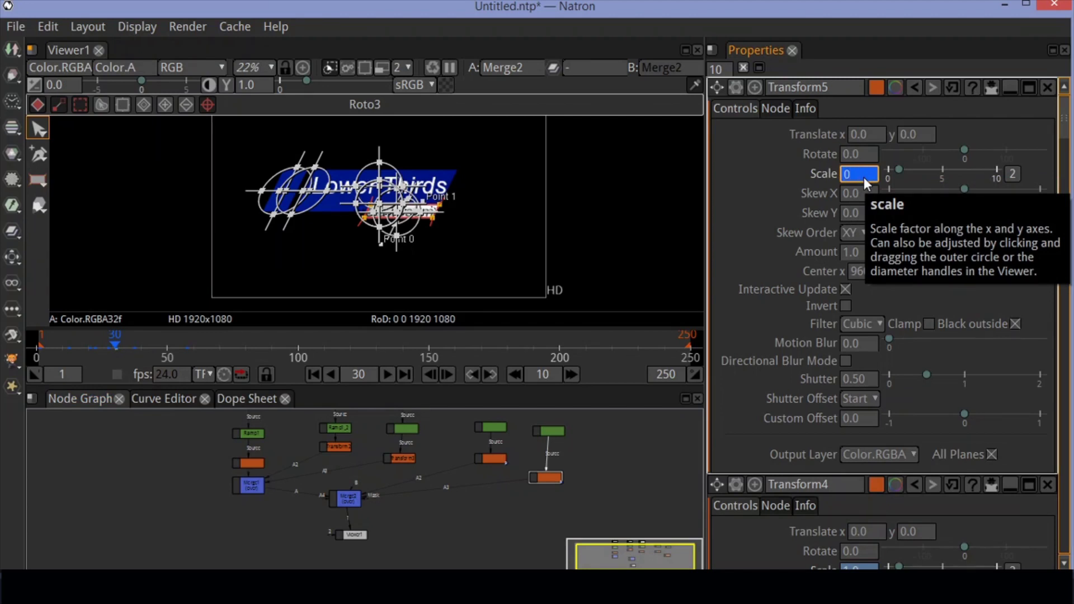
type("0")
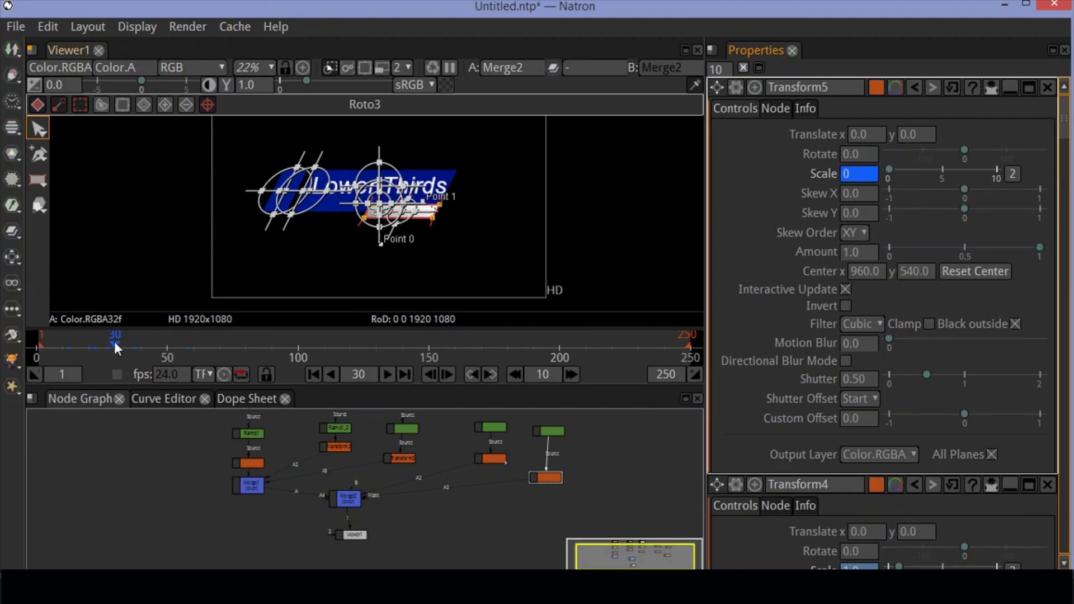
- Key Transform5's Scale to 1.0 at frame 35
left_click_drag(114, 341, 128, 344)
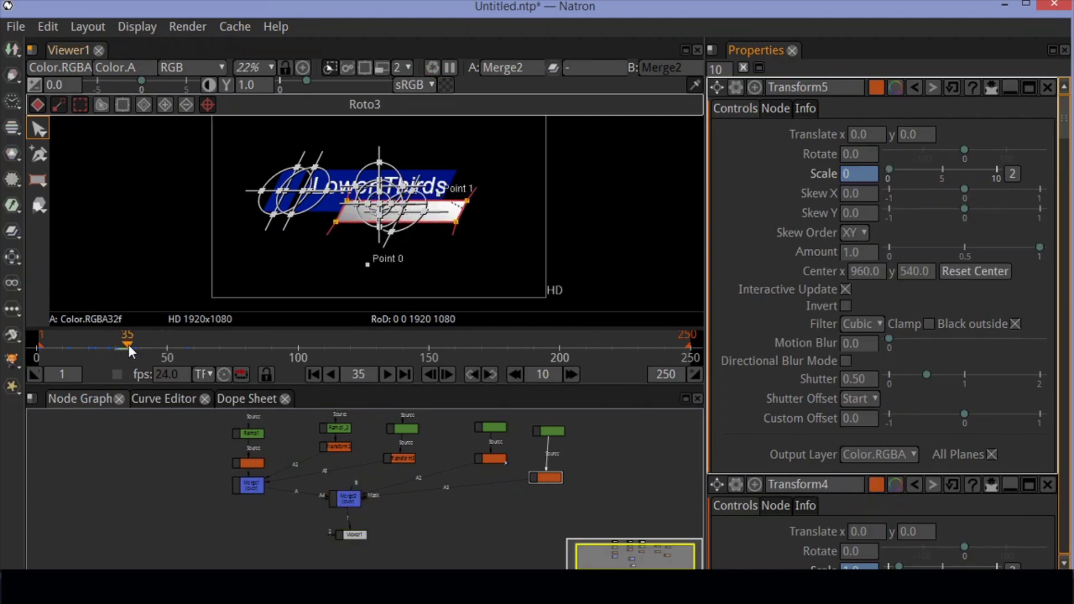
left_click(871, 177)
type("1.0")
key("Return")
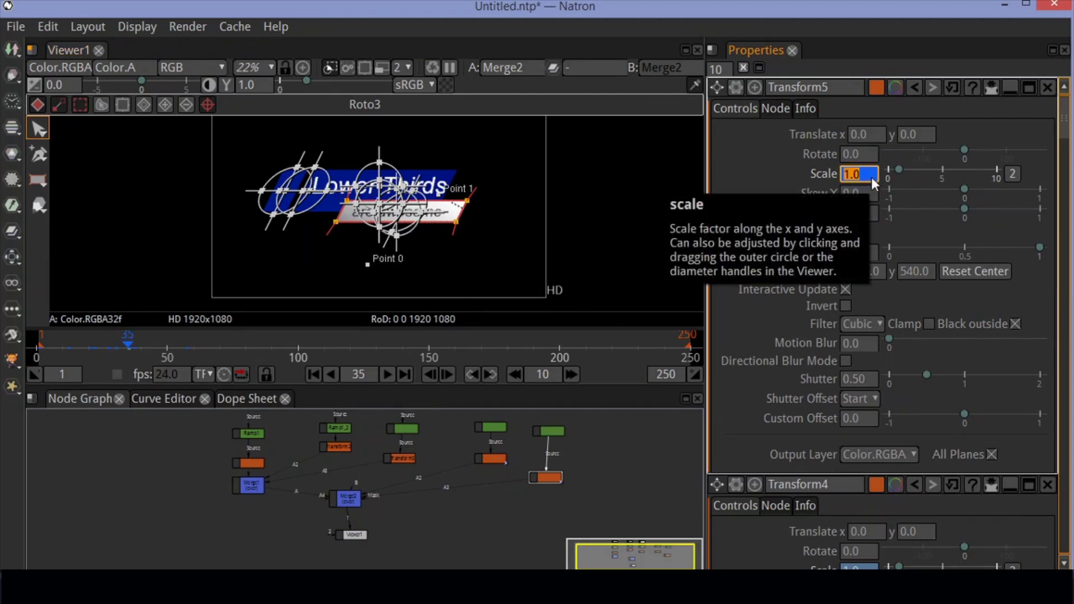
- Play the animation from the first frame, then stop playback
left_click(313, 374)
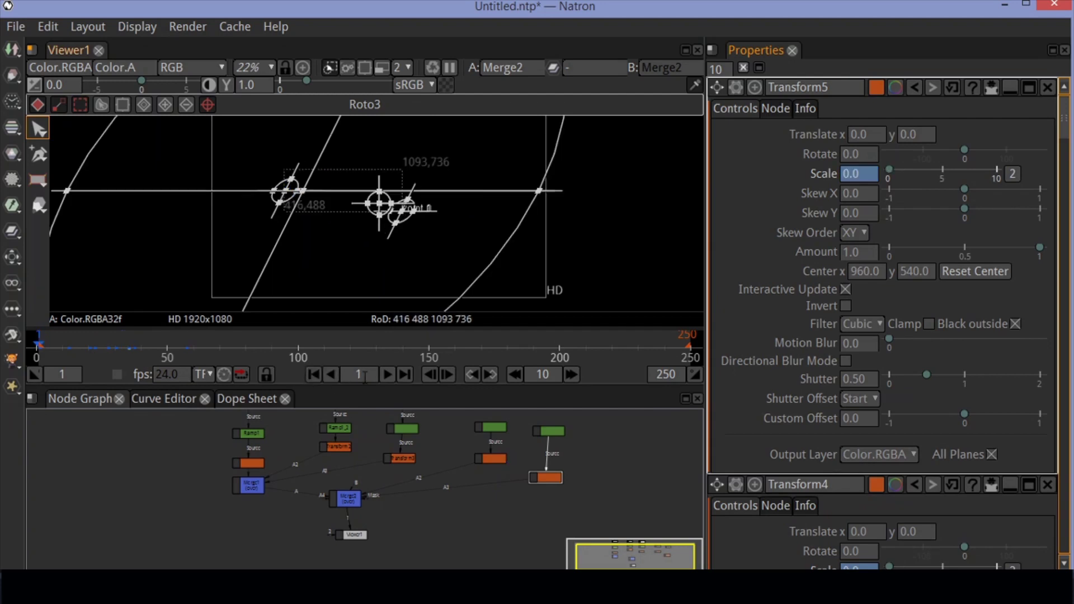
left_click(387, 374)
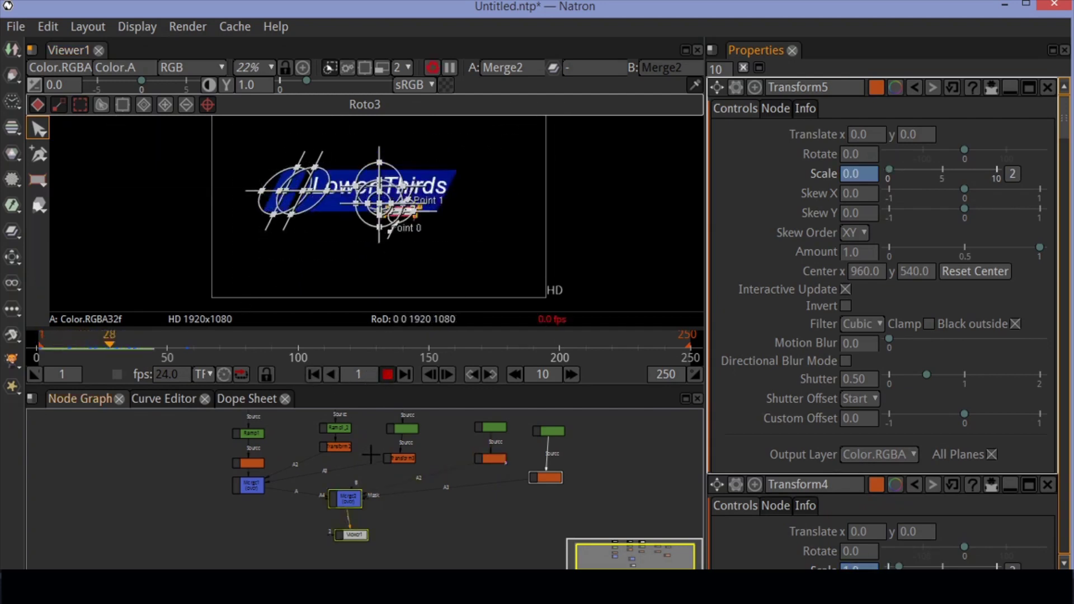
left_click(387, 371)
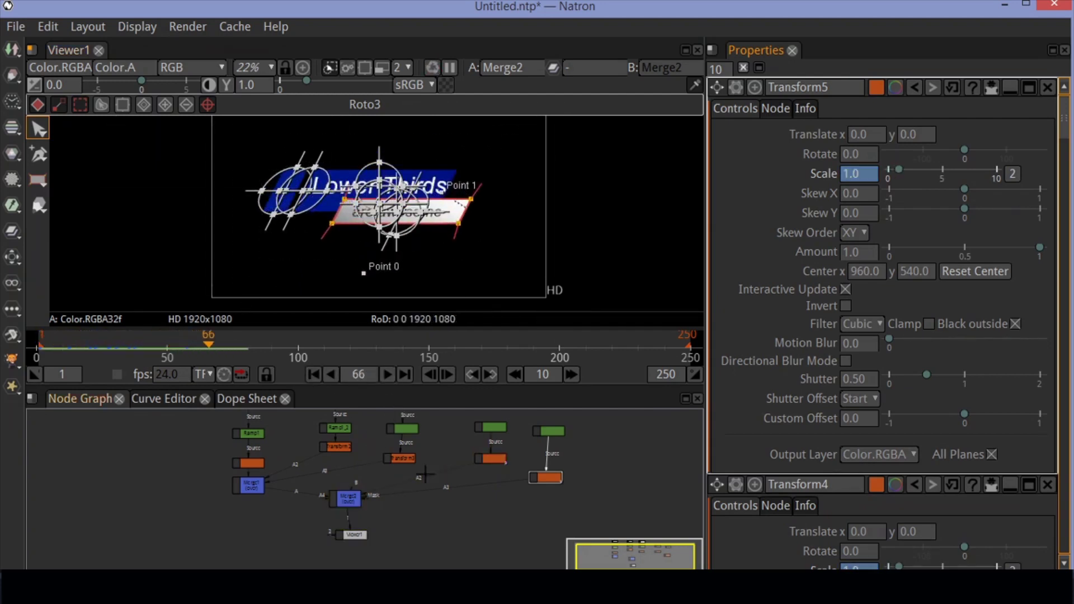
scroll(434, 496, "down", 1)
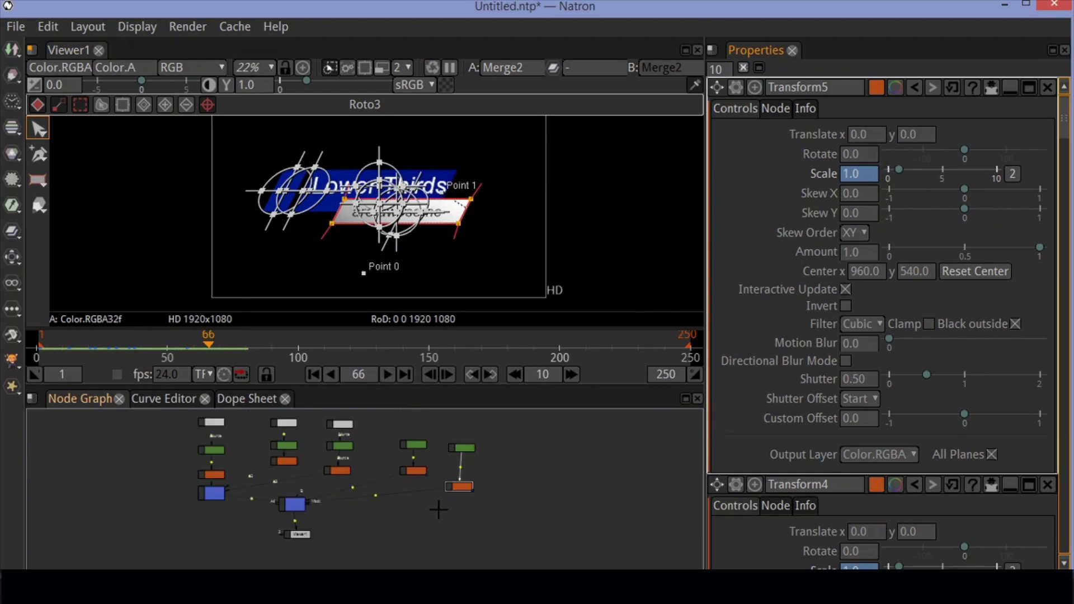